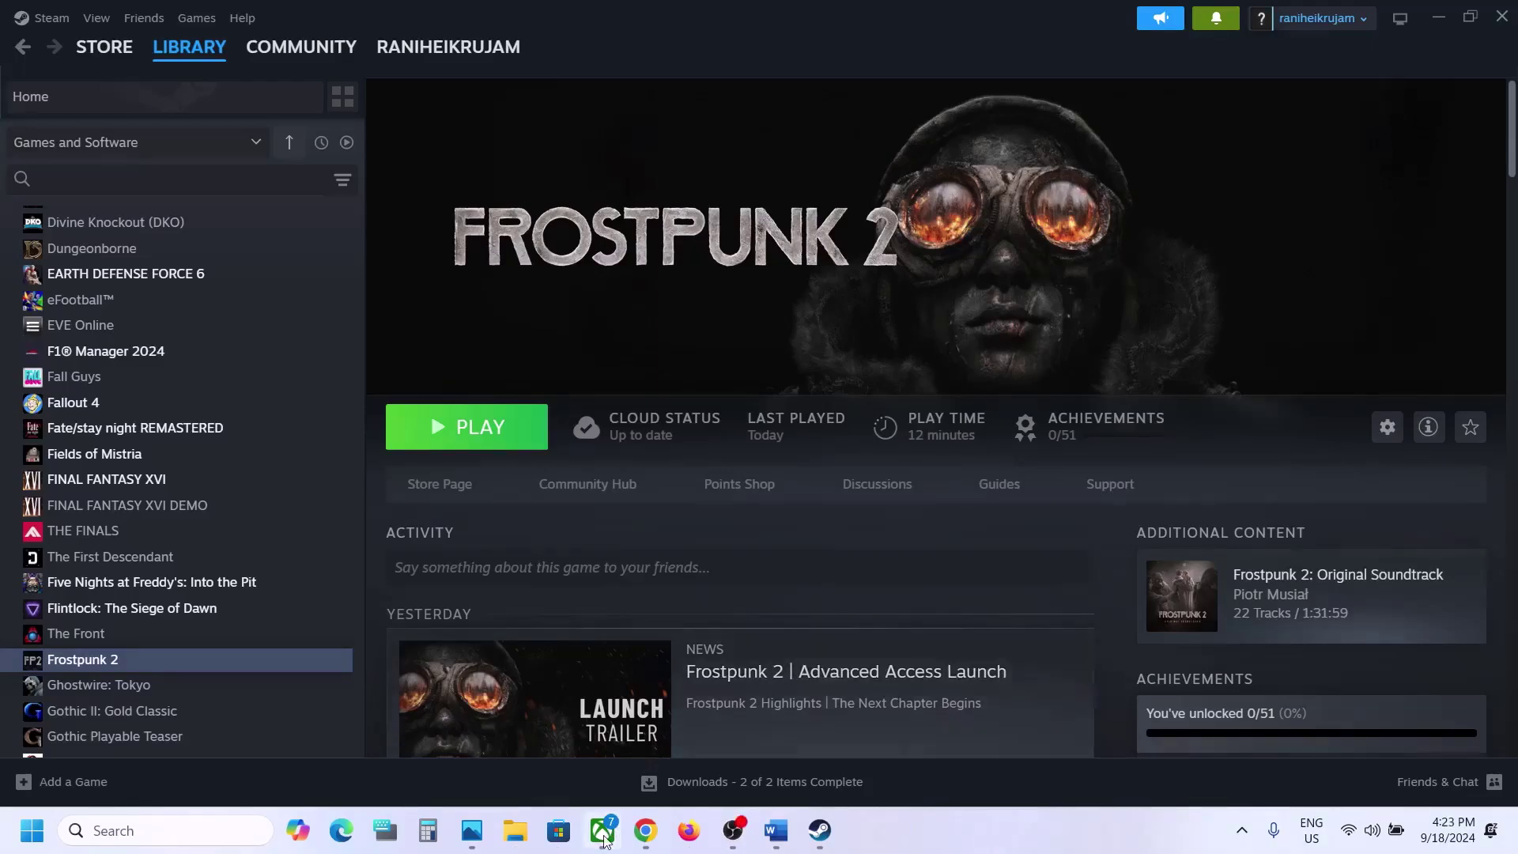
# - Switch from Steam to the Xbox app's Frostpunk 2 page with its Play and Pre-order options
pyautogui.click(603, 834)
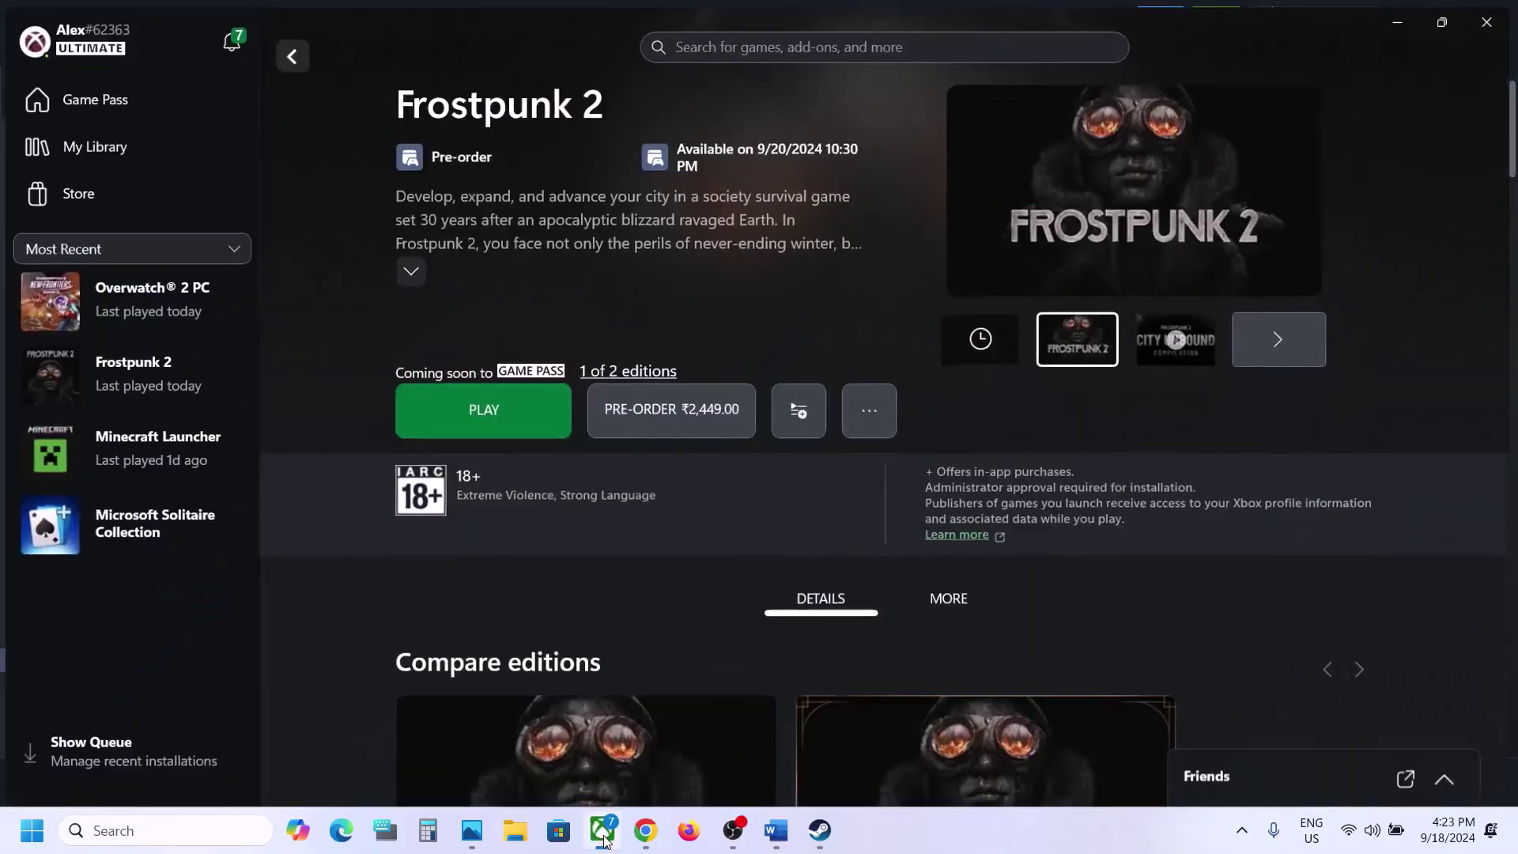
# - Bring up the fix-steps document, select its Game Pass video link, and briefly view the video results in Chrome
pyautogui.click(775, 830)
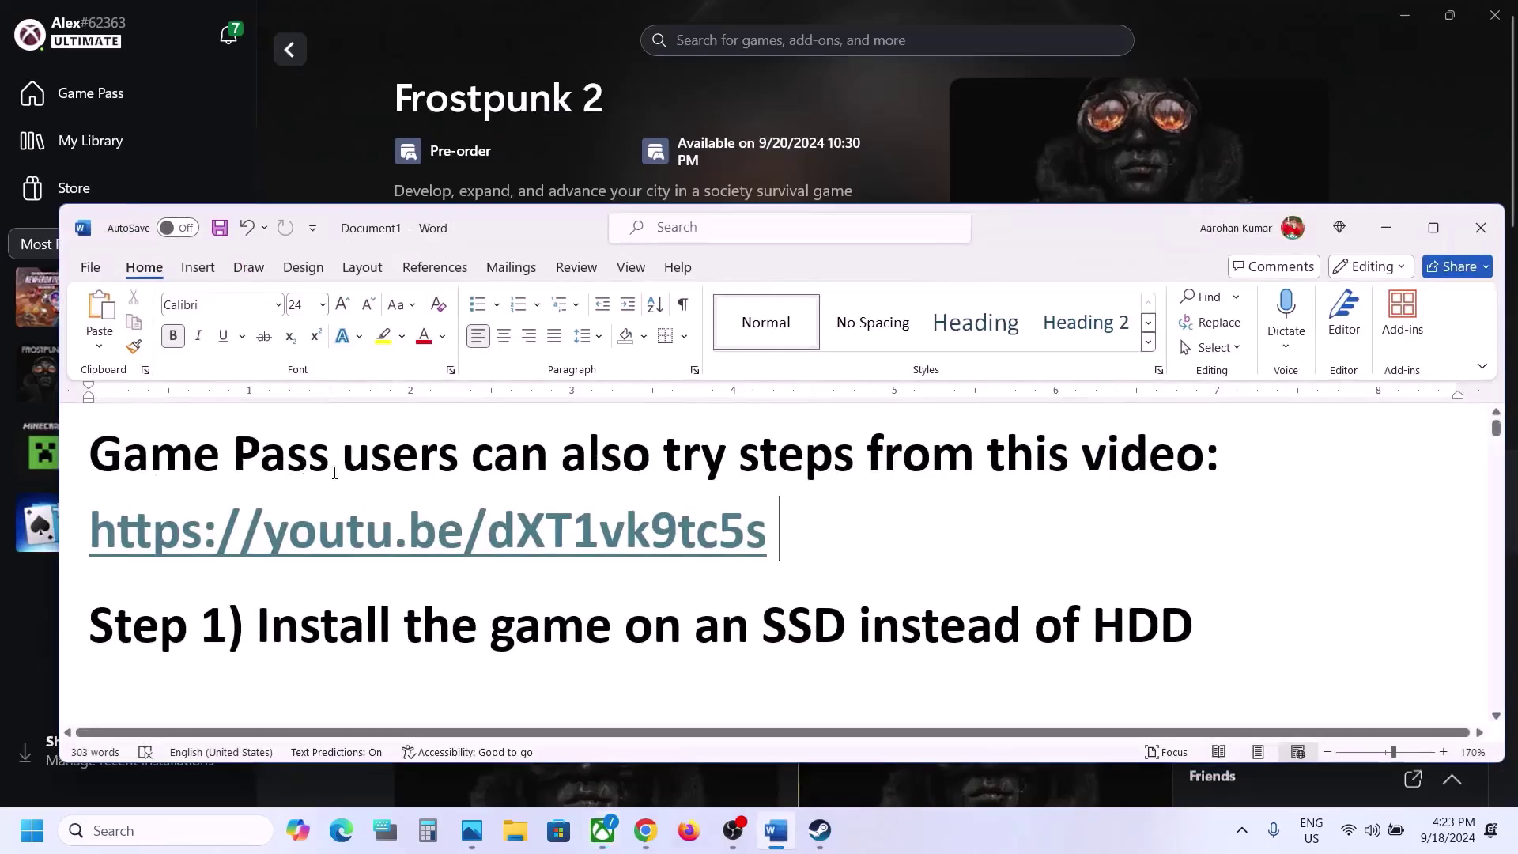
pyautogui.moveTo(541, 463); pyautogui.dragTo(987, 468)
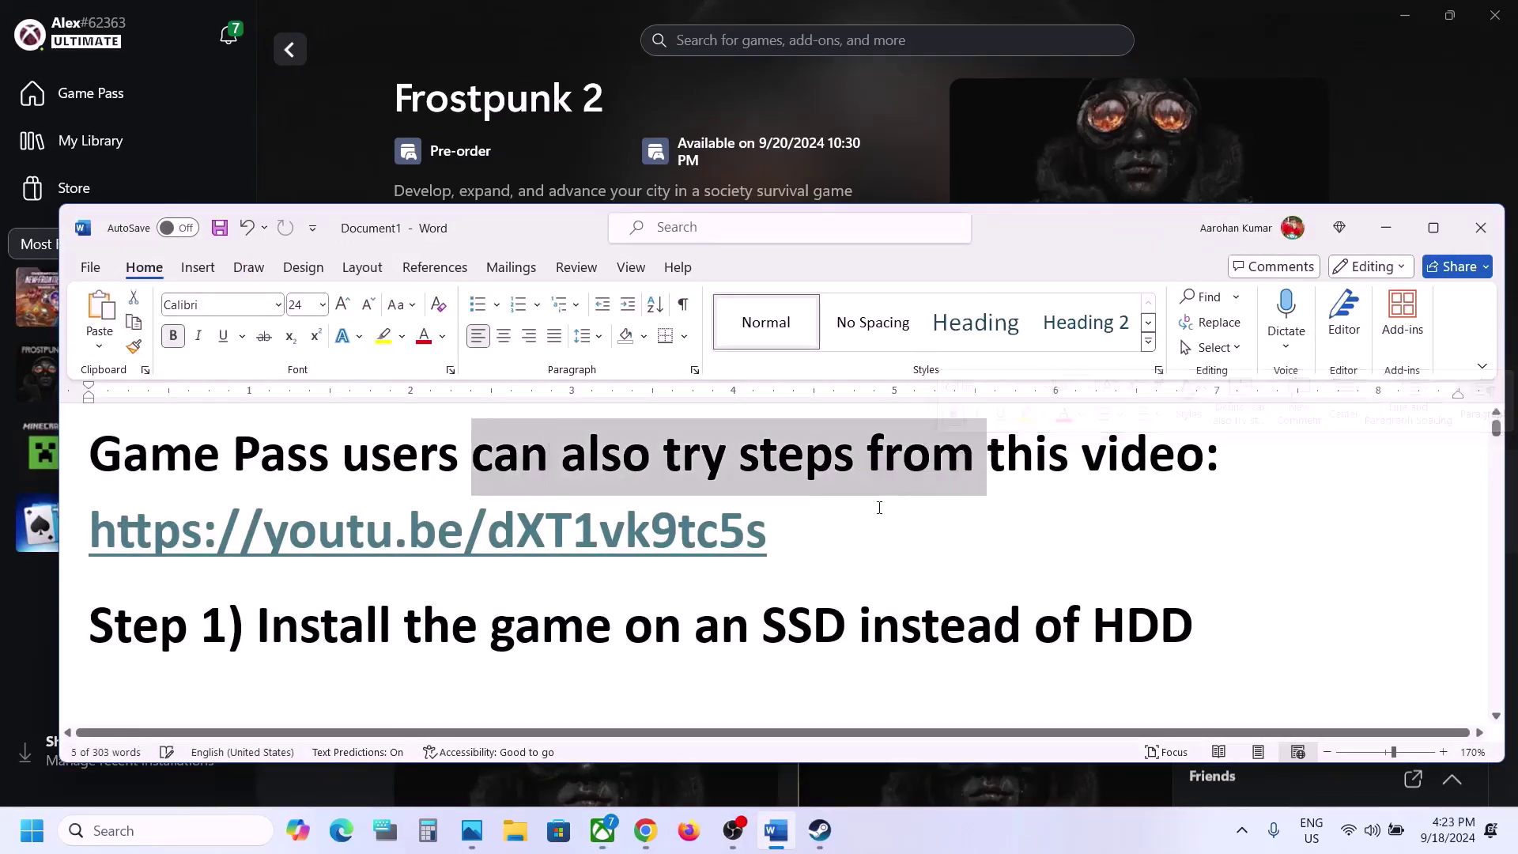
pyautogui.tripleClick(275, 560)
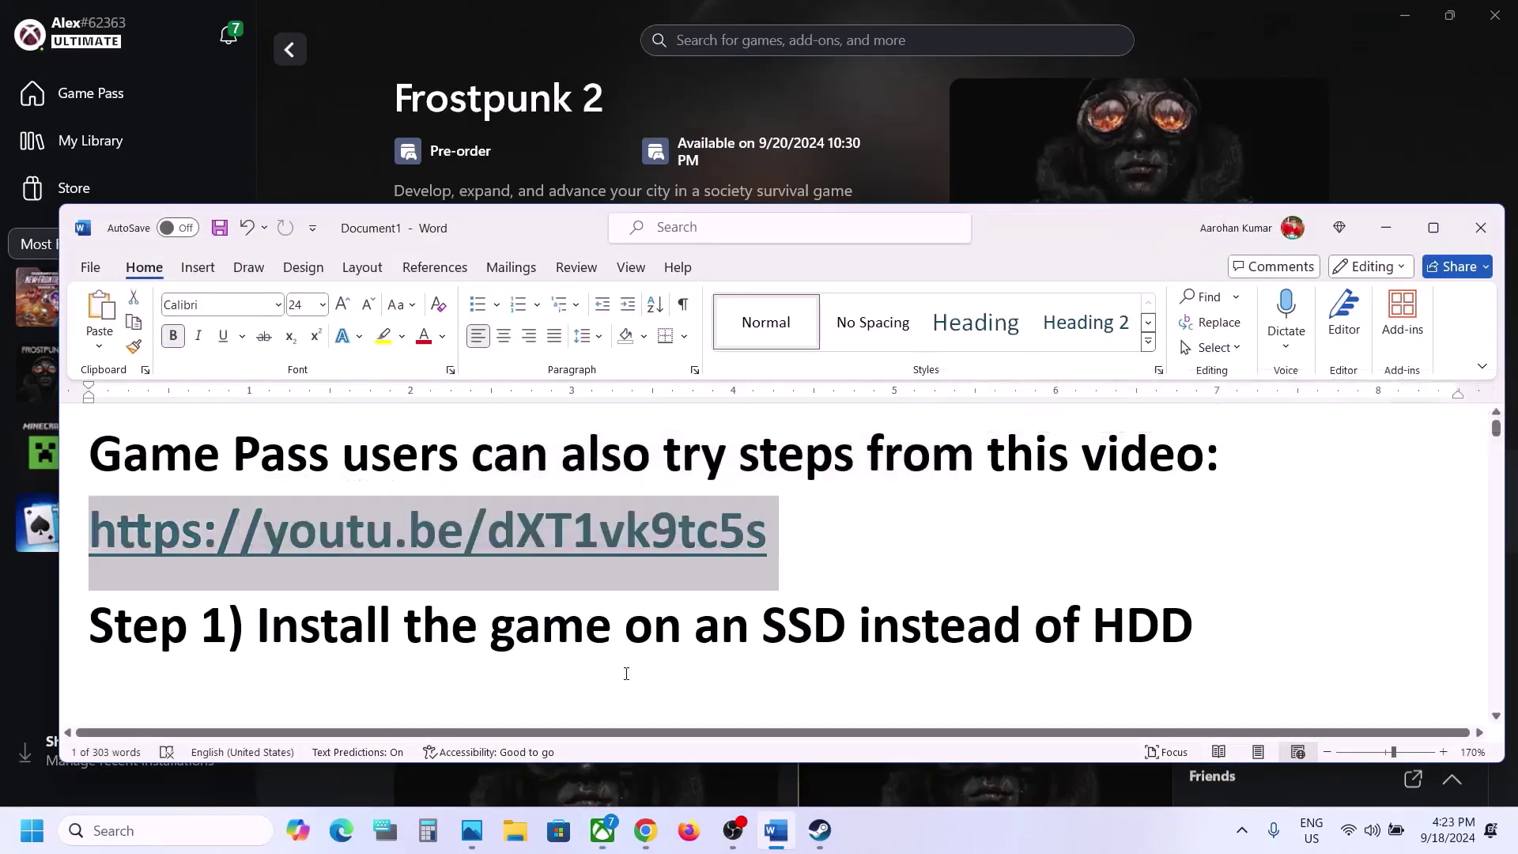
pyautogui.click(645, 831)
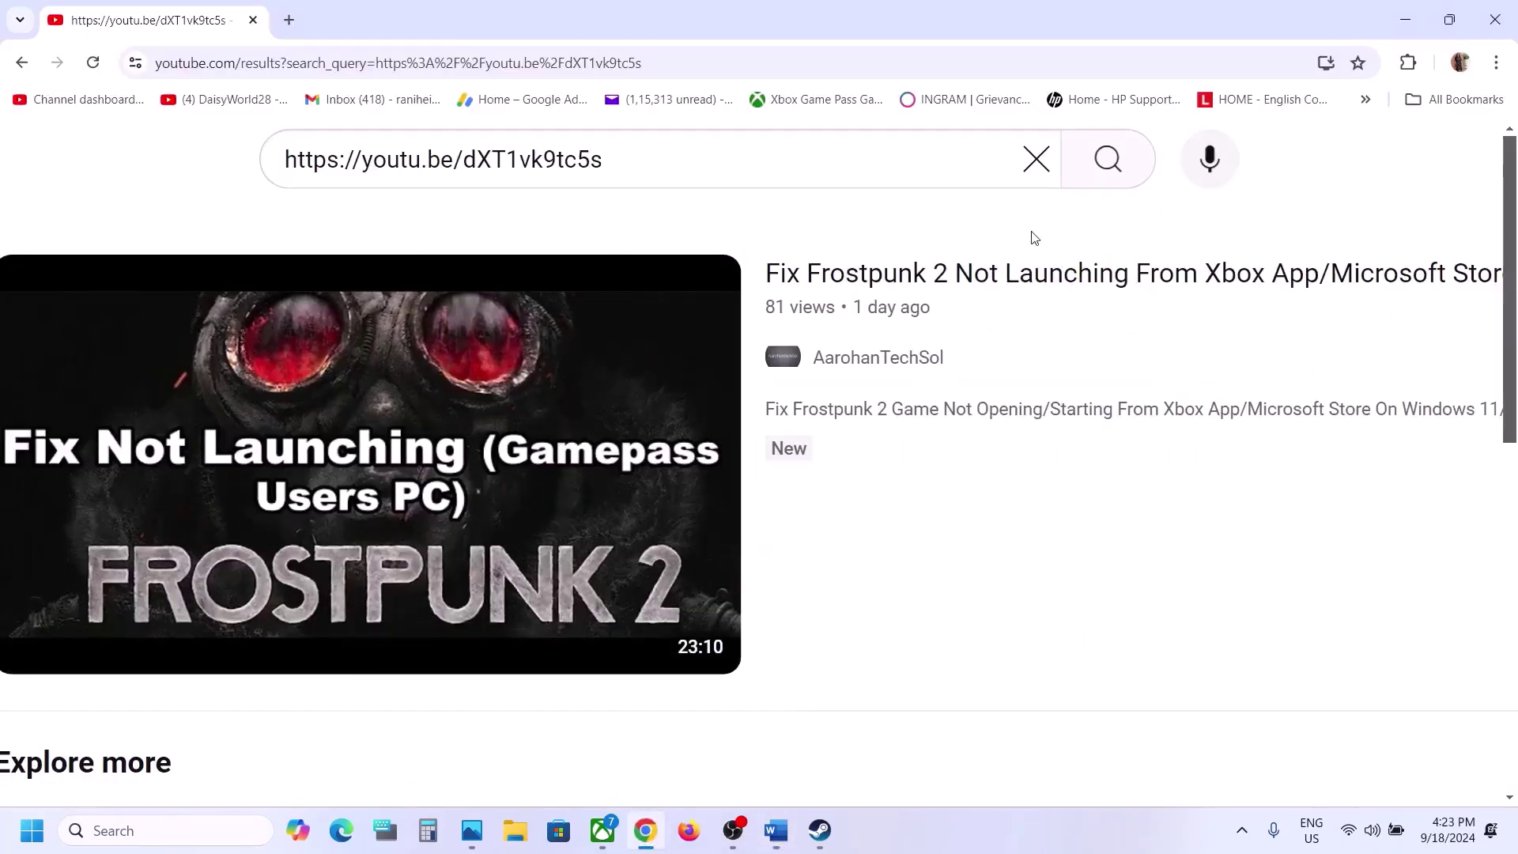
pyautogui.click(1405, 20)
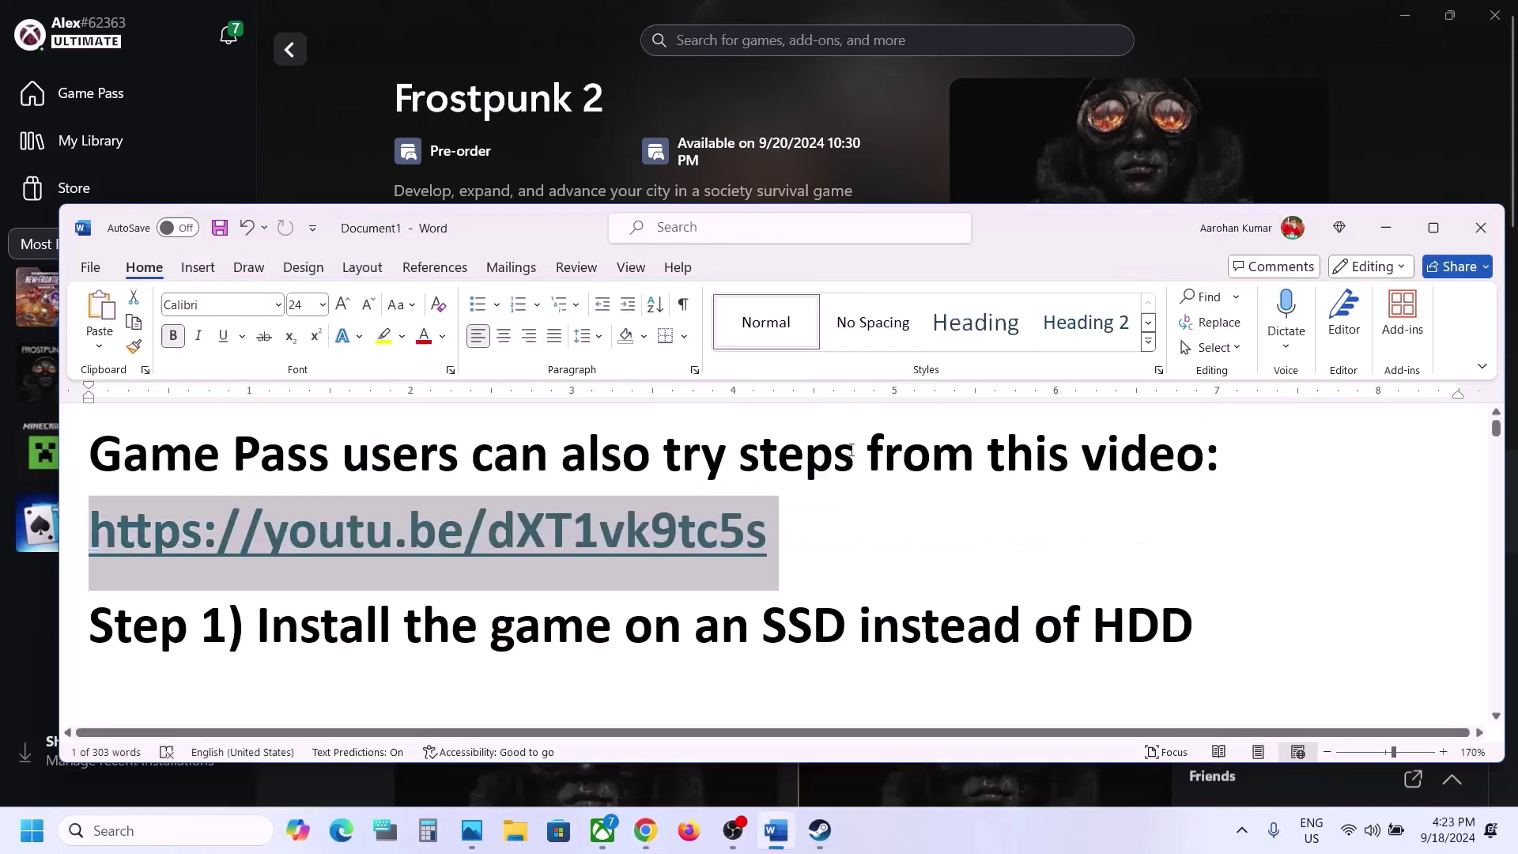
# - Highlight the Step 1 advice about installing on an SSD, including the words 'an SSD'
pyautogui.rightClick(482, 627)
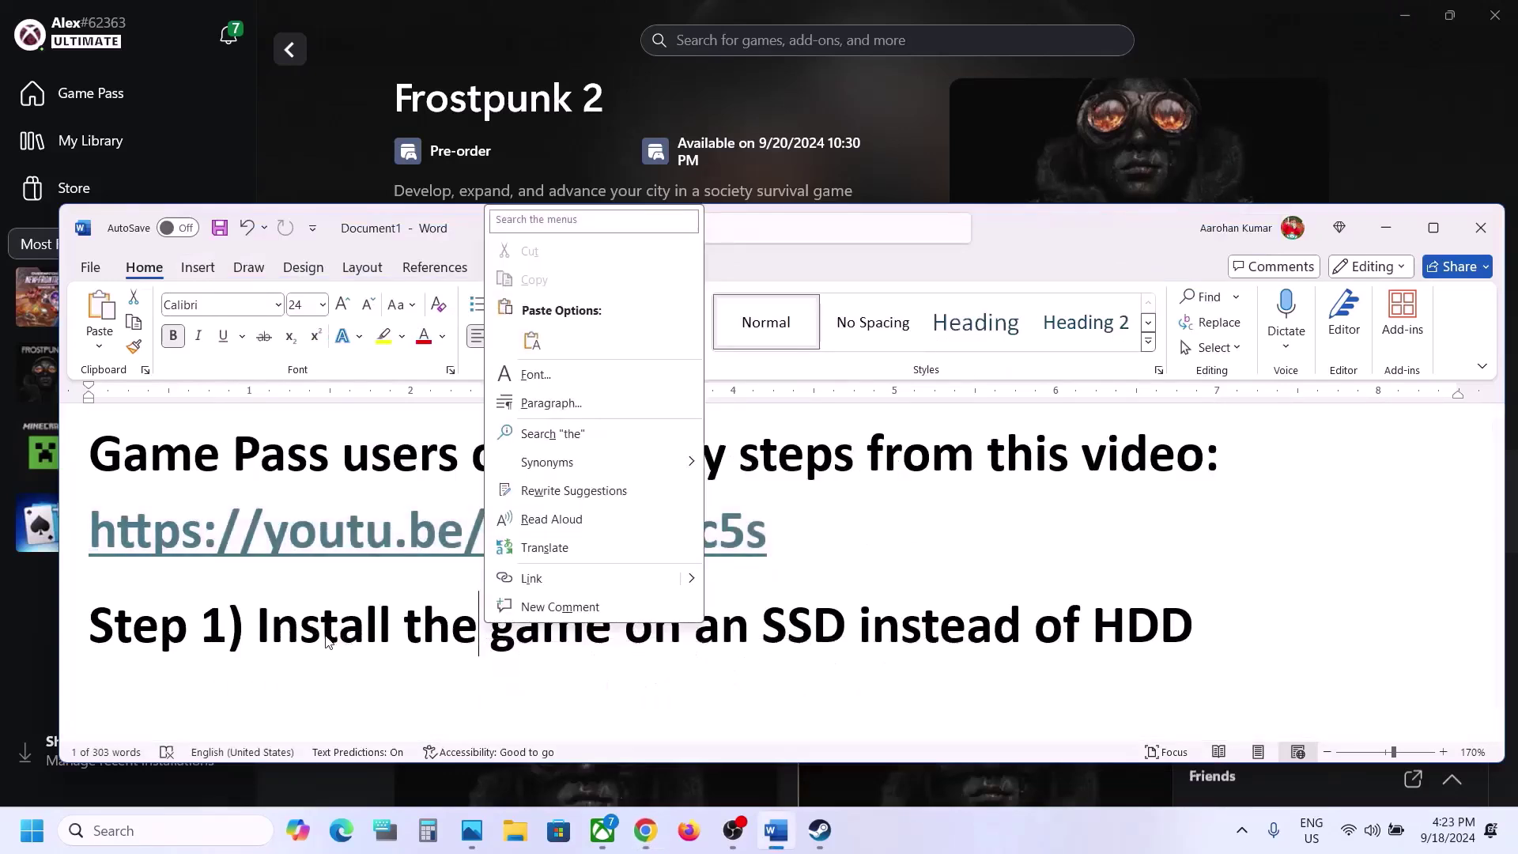
pyautogui.press('Escape')
pyautogui.moveTo(269, 626); pyautogui.dragTo(1239, 615)
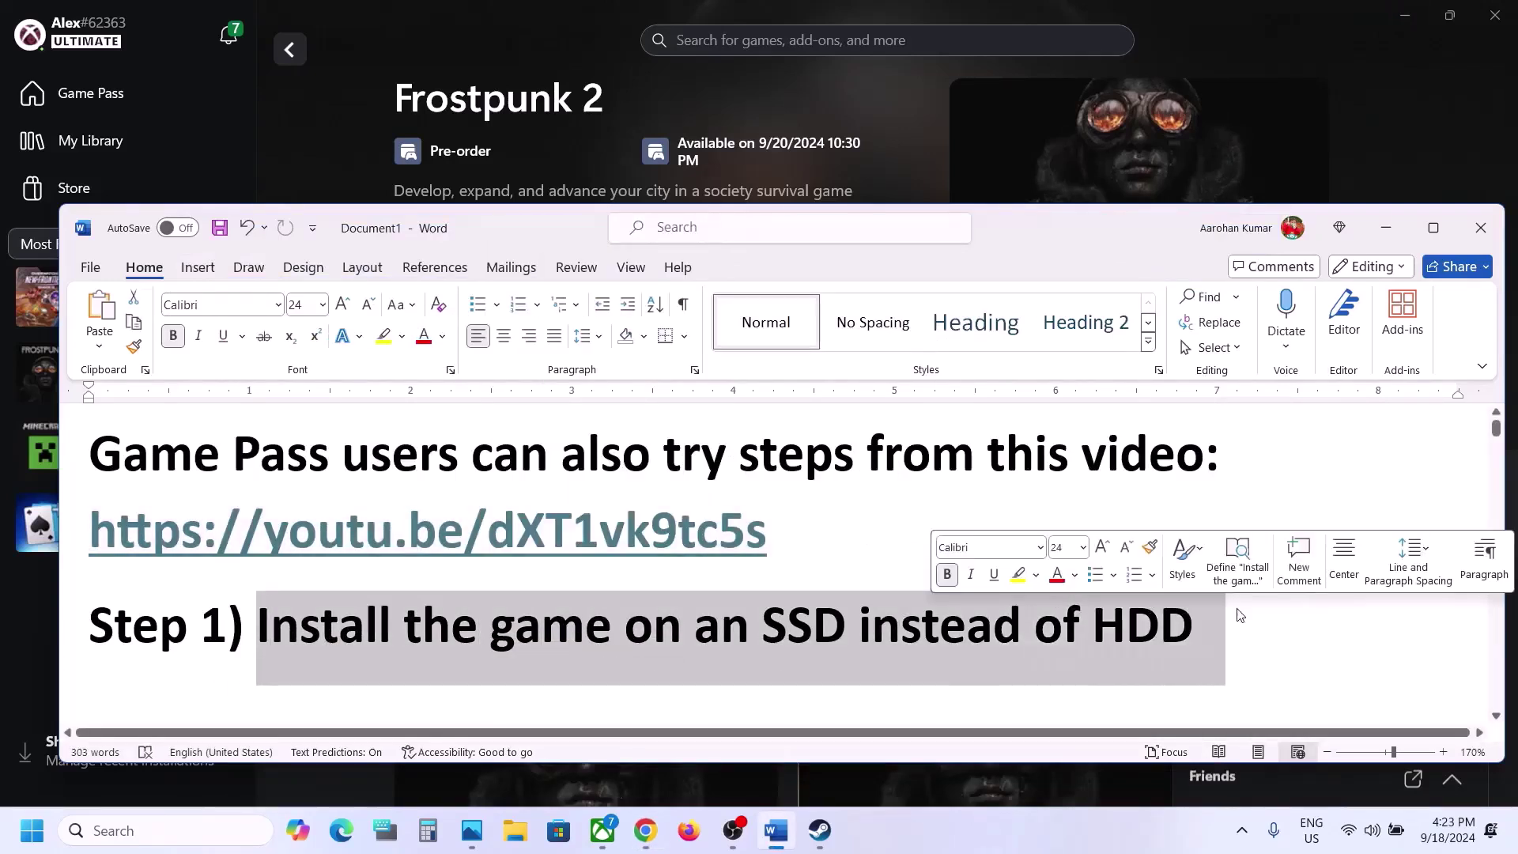
pyautogui.click(769, 657)
pyautogui.moveTo(753, 625); pyautogui.dragTo(818, 630)
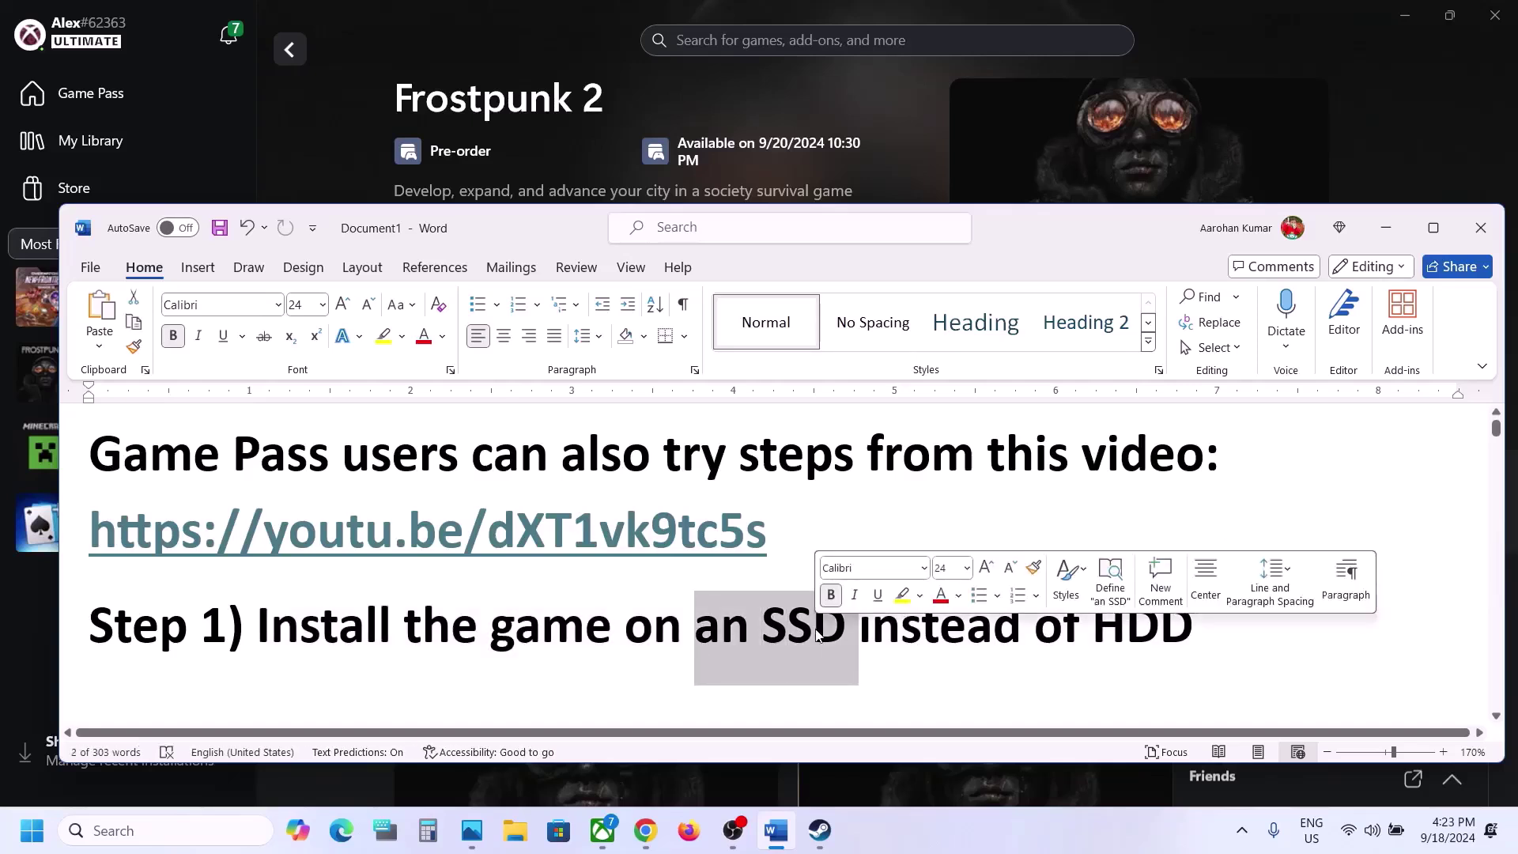
# - Scroll to Step 2, 'Delete the Config folder.', select it, and launch the Microsoft Store
pyautogui.scroll(-3, 815, 628)
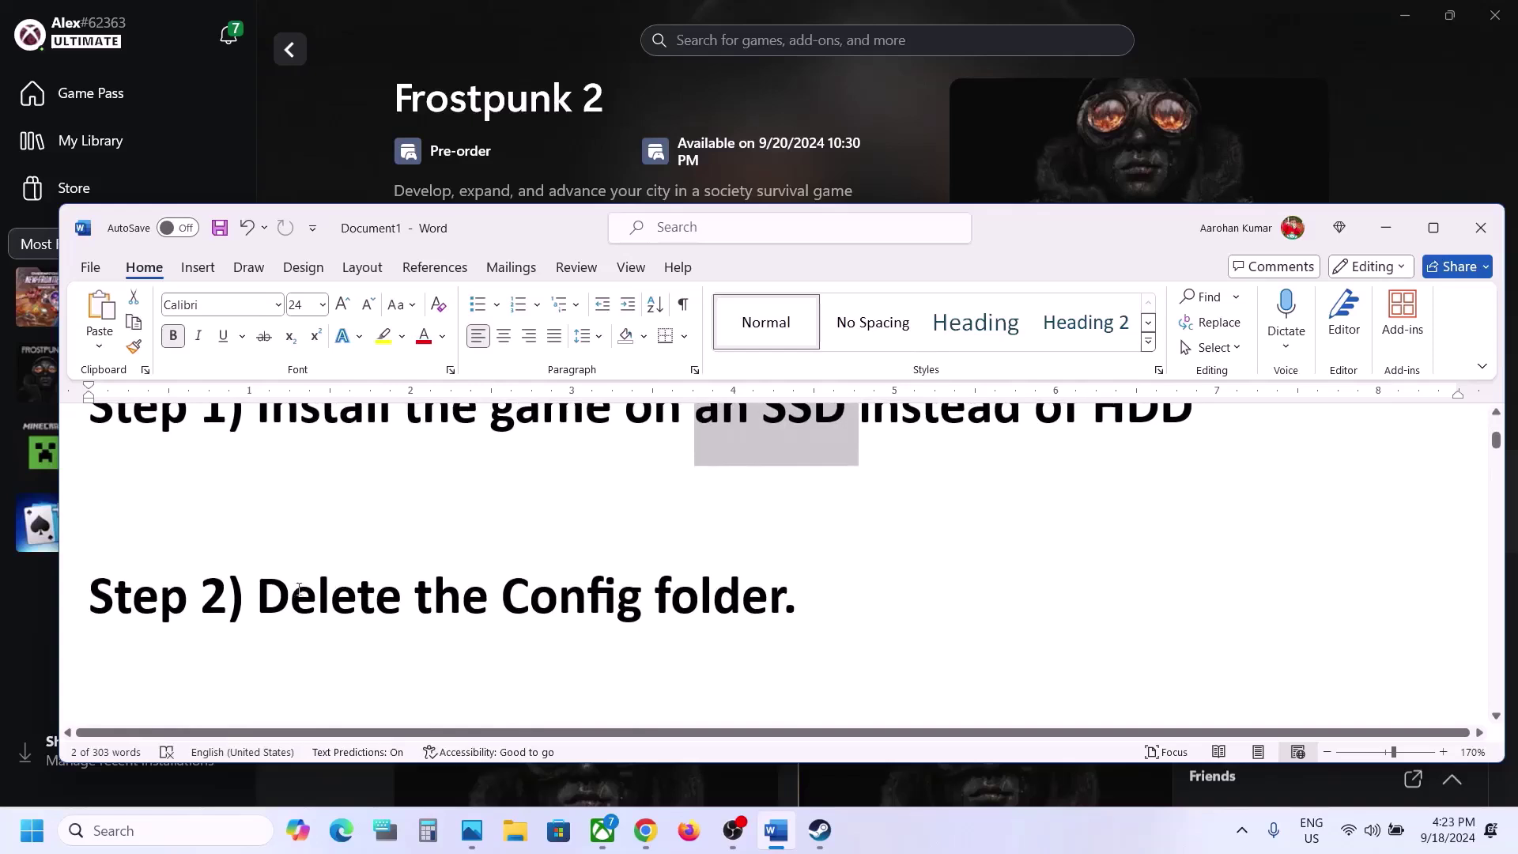
pyautogui.moveTo(299, 587); pyautogui.dragTo(794, 597)
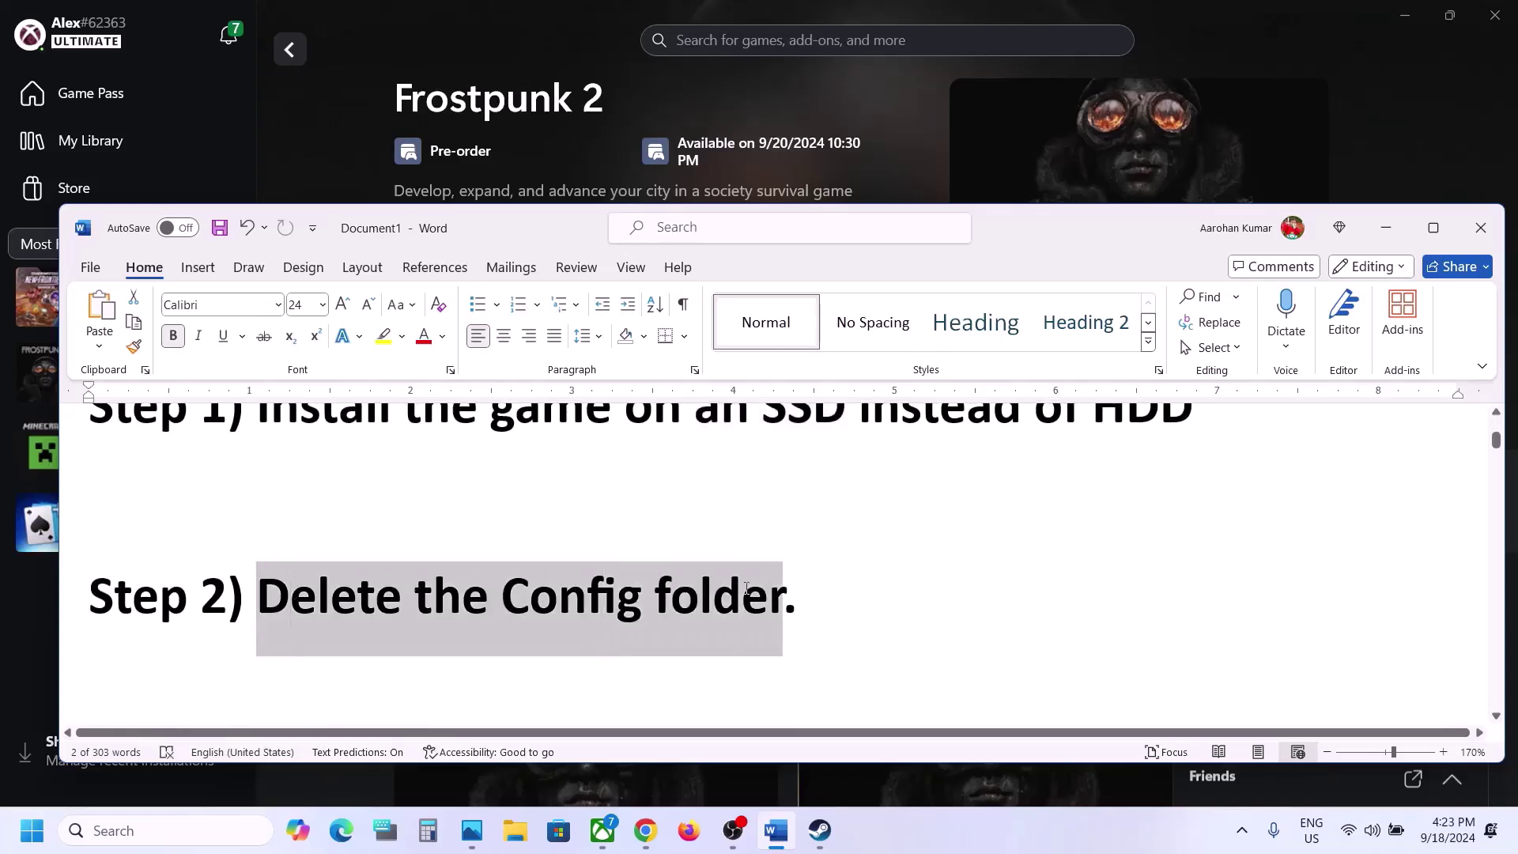
pyautogui.click(811, 597)
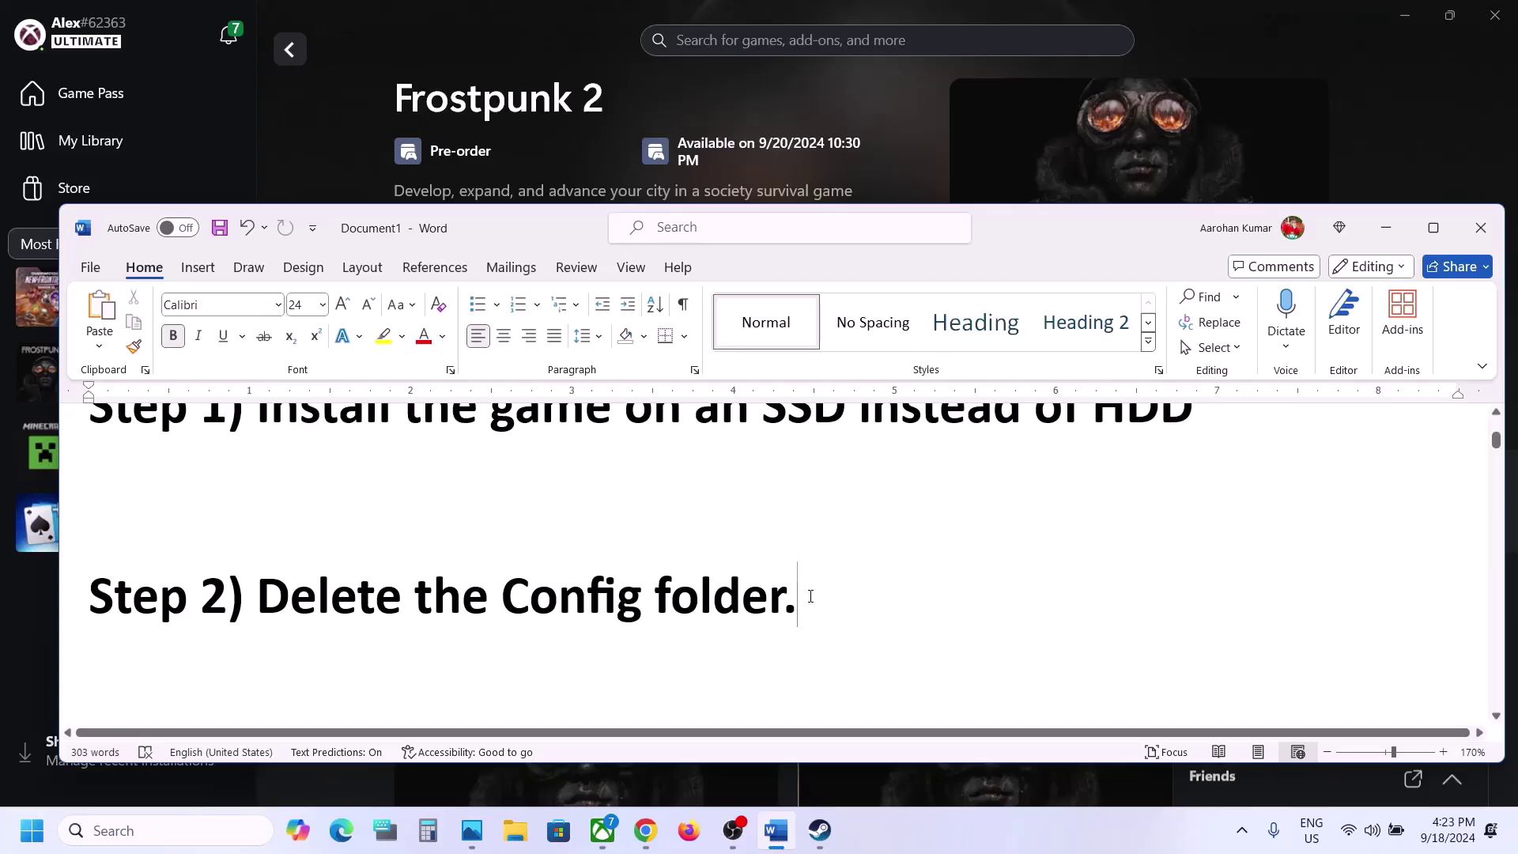
pyautogui.click(560, 830)
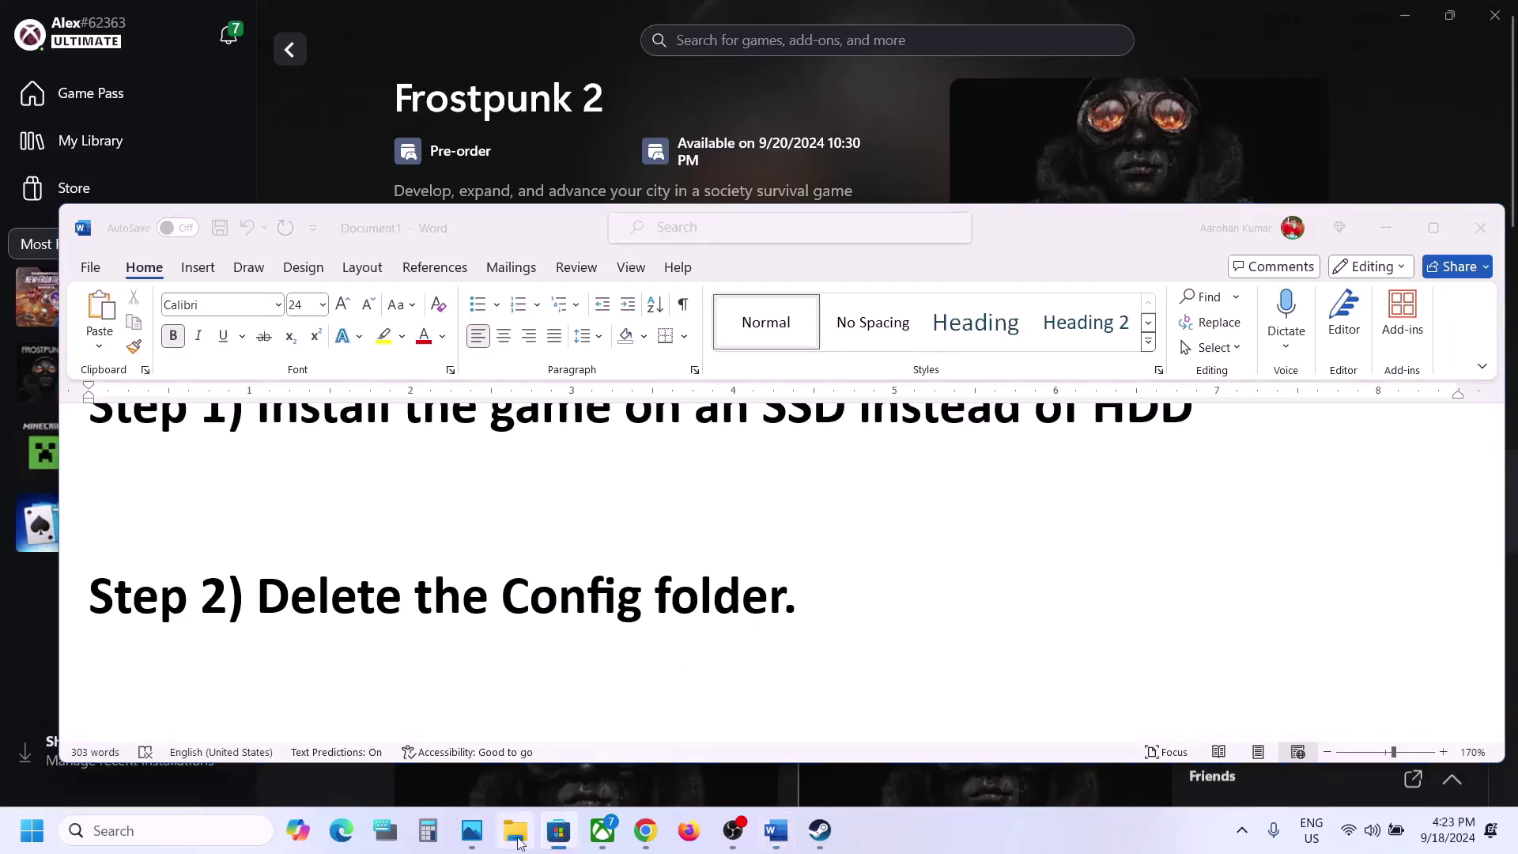
# - In a maximized File Explorer window, go to C:\Users and open your profile folder
pyautogui.click(518, 838)
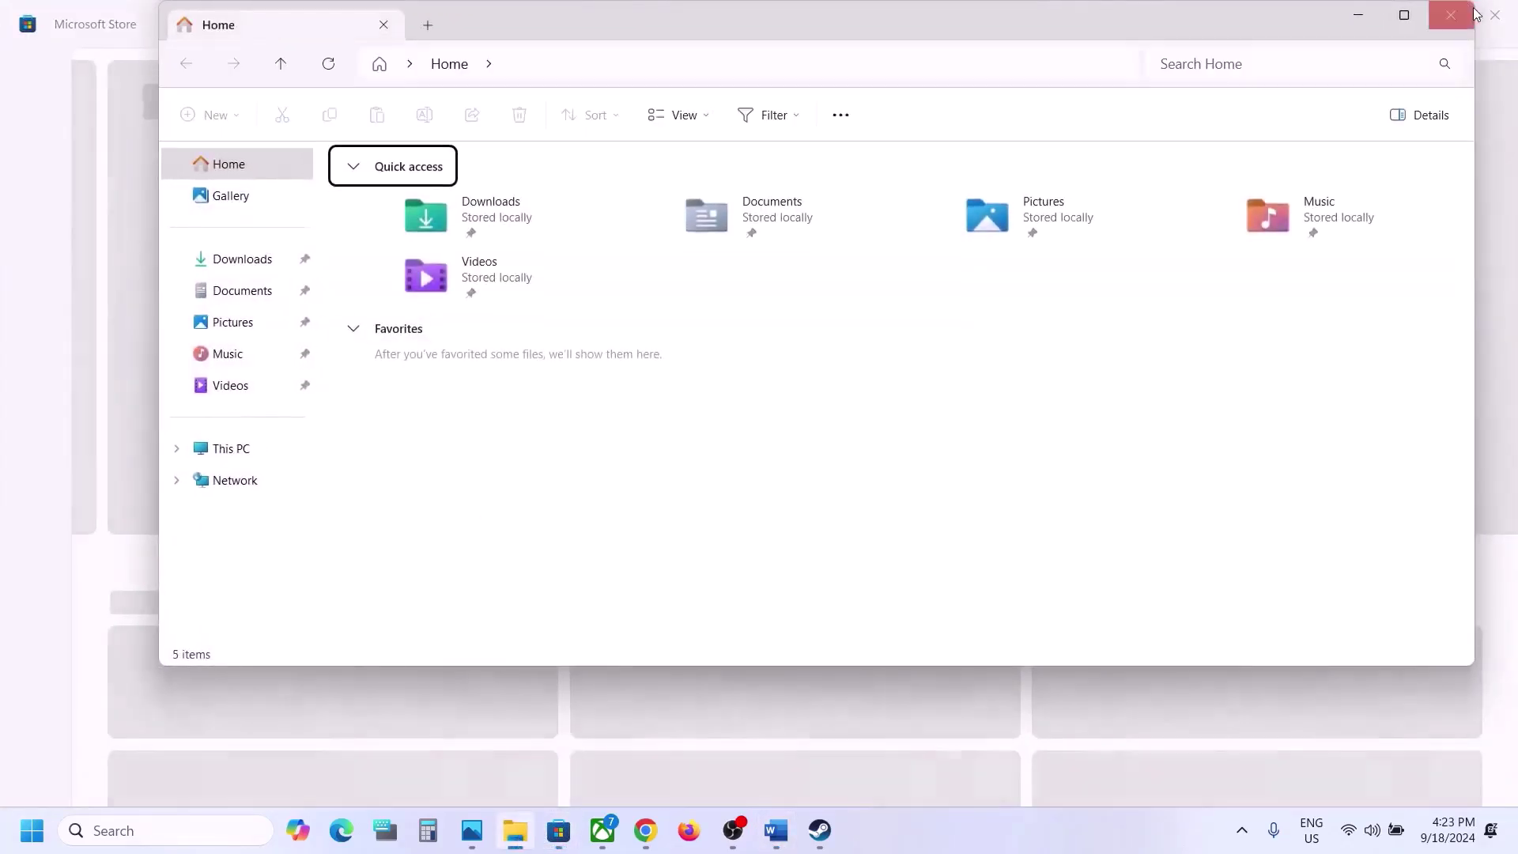
pyautogui.click(1407, 16)
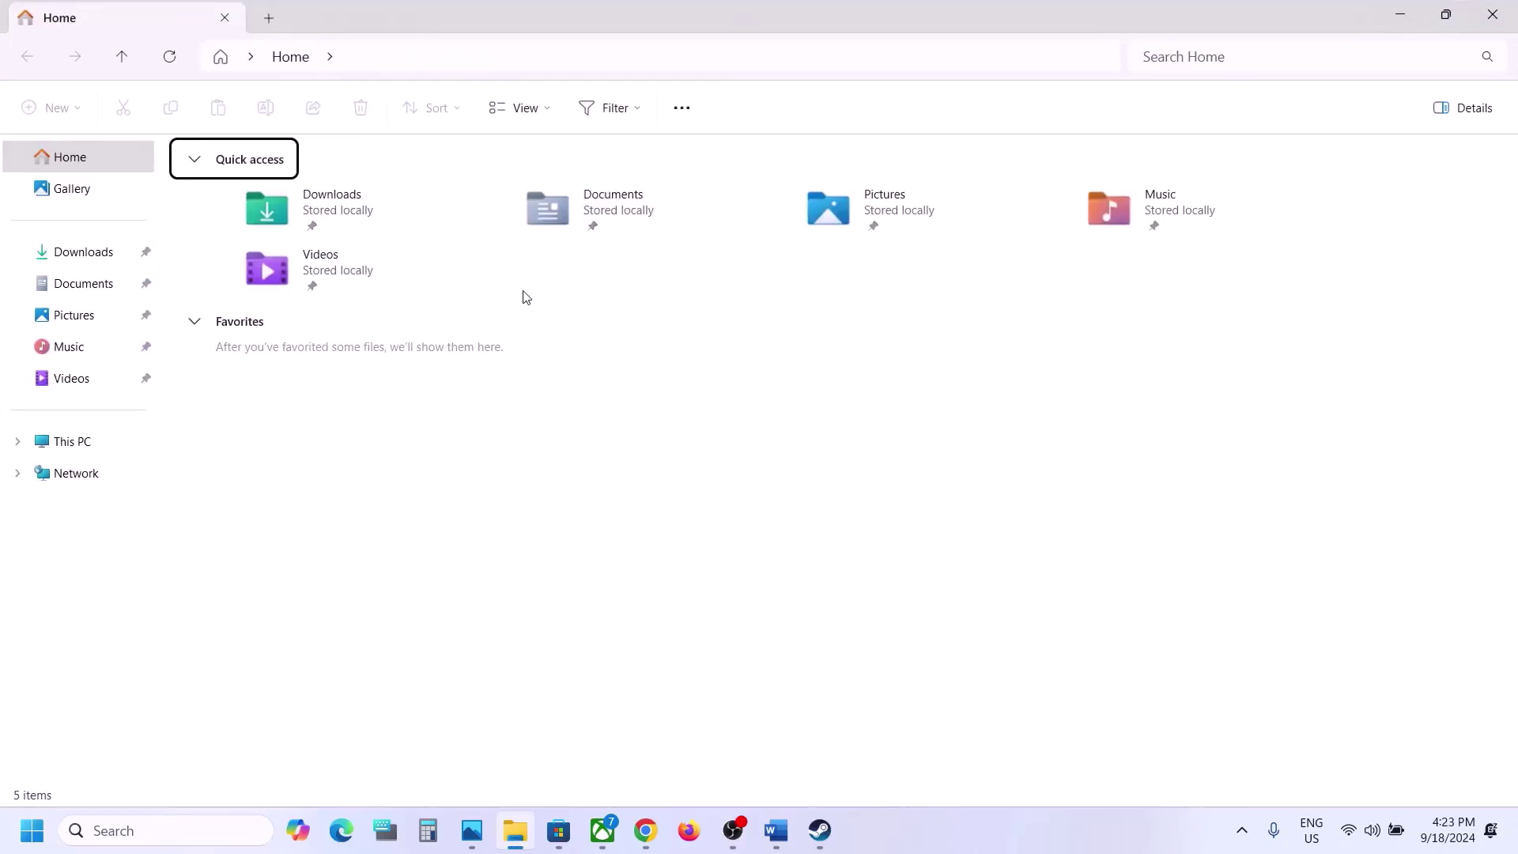
pyautogui.click(113, 435)
pyautogui.doubleClick(332, 208)
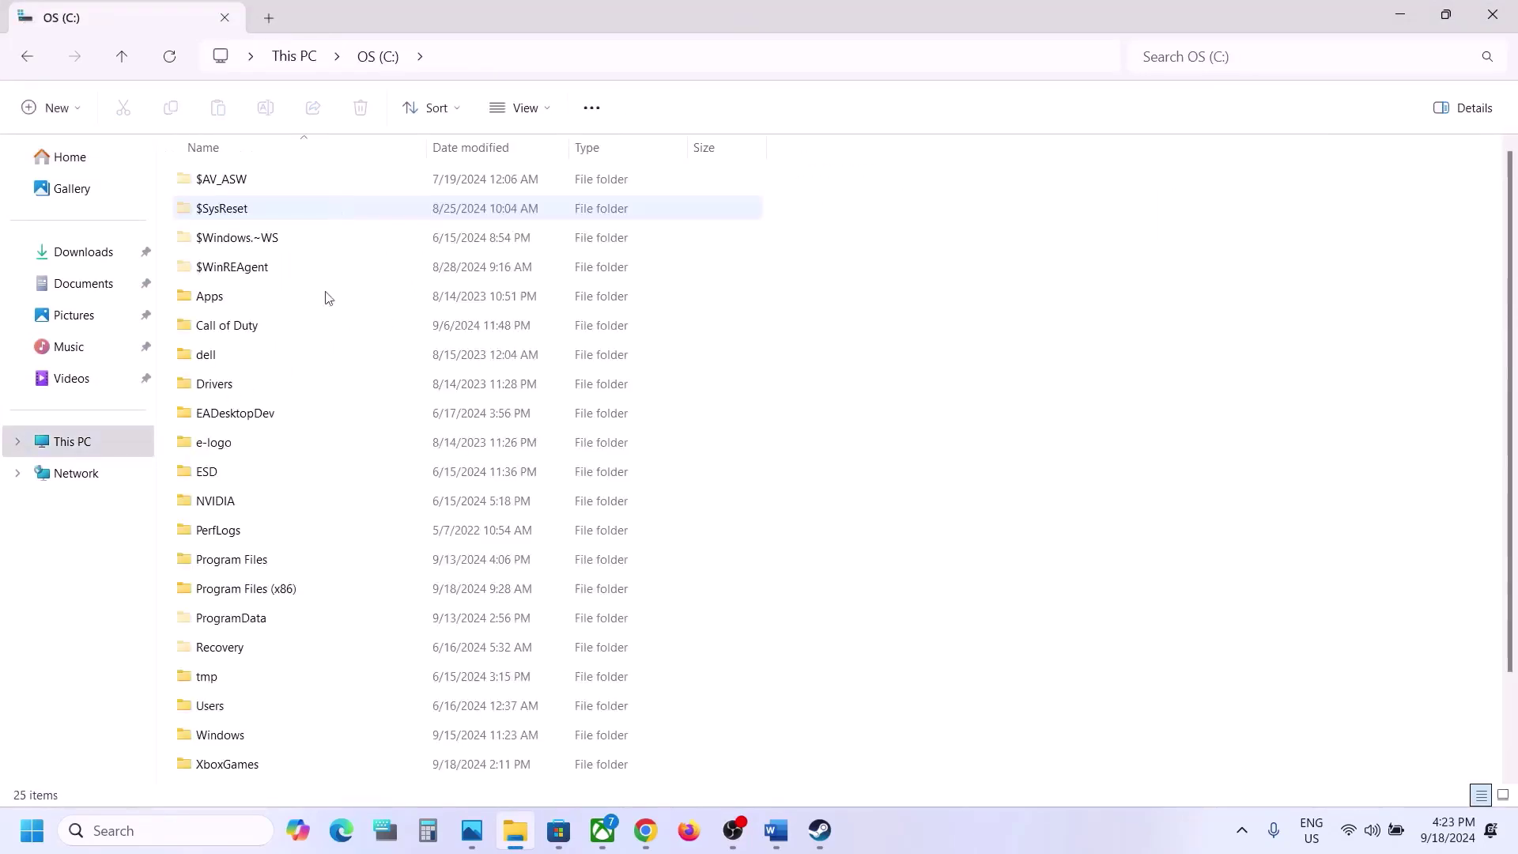
pyautogui.scroll(-1, 344, 506)
pyautogui.doubleClick(226, 600)
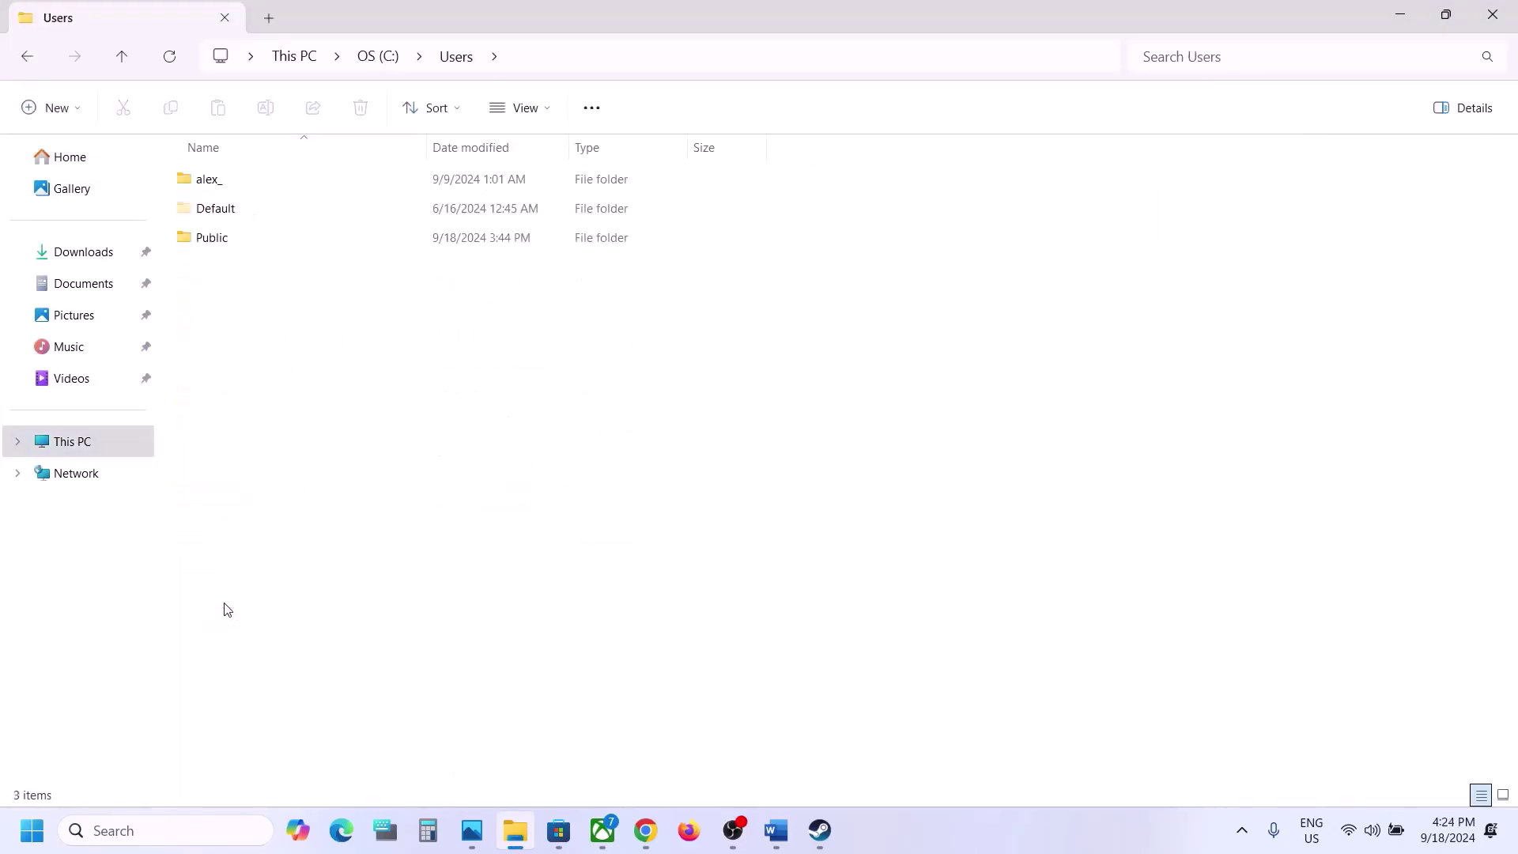
pyautogui.click(211, 182)
pyautogui.doubleClick(281, 174)
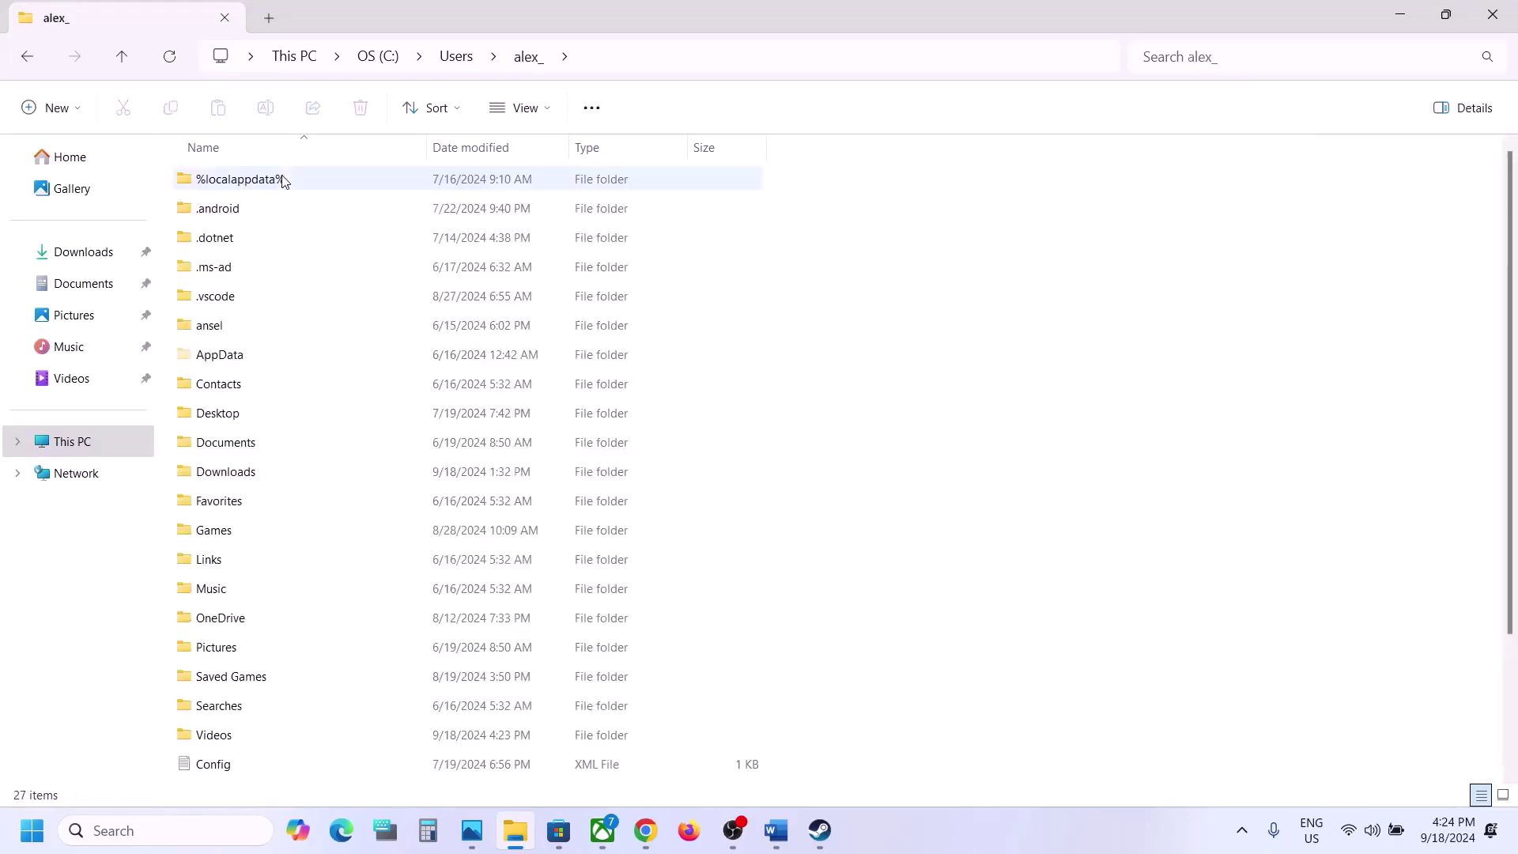
# - Go to AppData\Local\11bitstudios\Frostpunk2\Steam\Saved
pyautogui.click(227, 352)
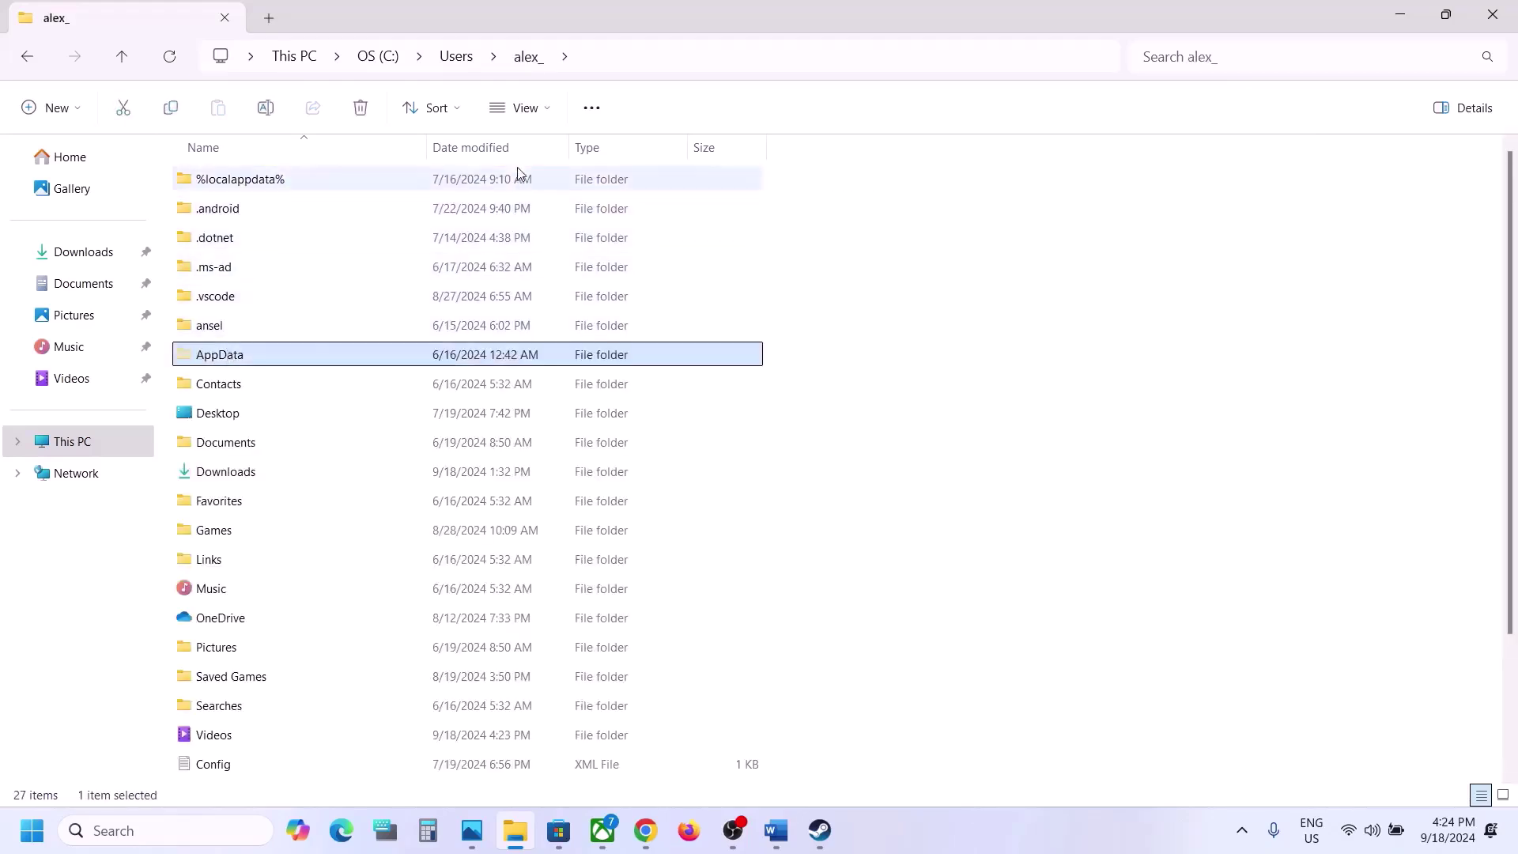
pyautogui.click(533, 111)
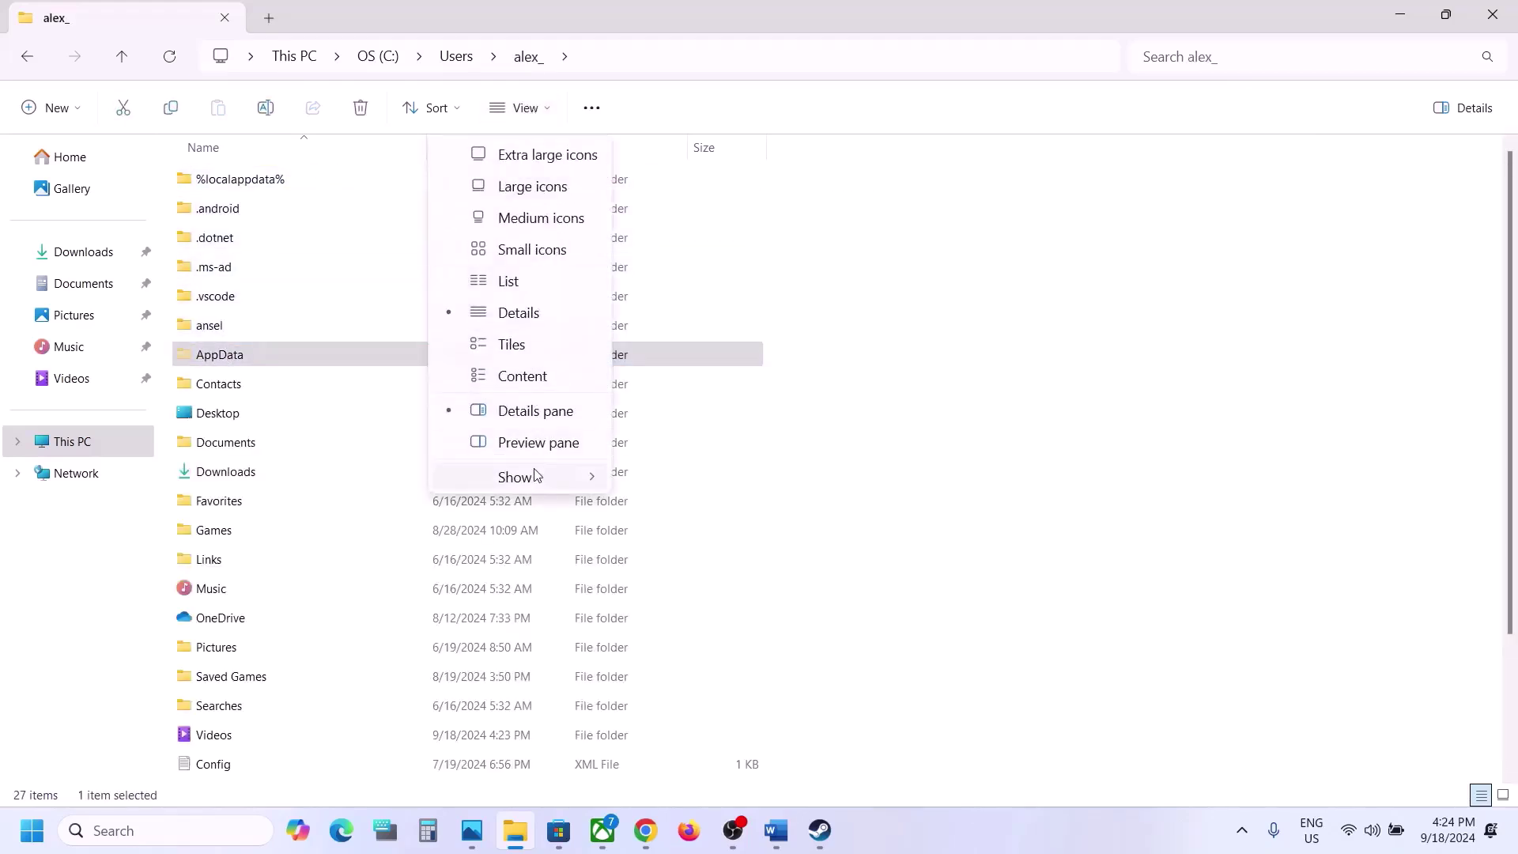
pyautogui.moveTo(530, 477)
pyautogui.click(288, 359)
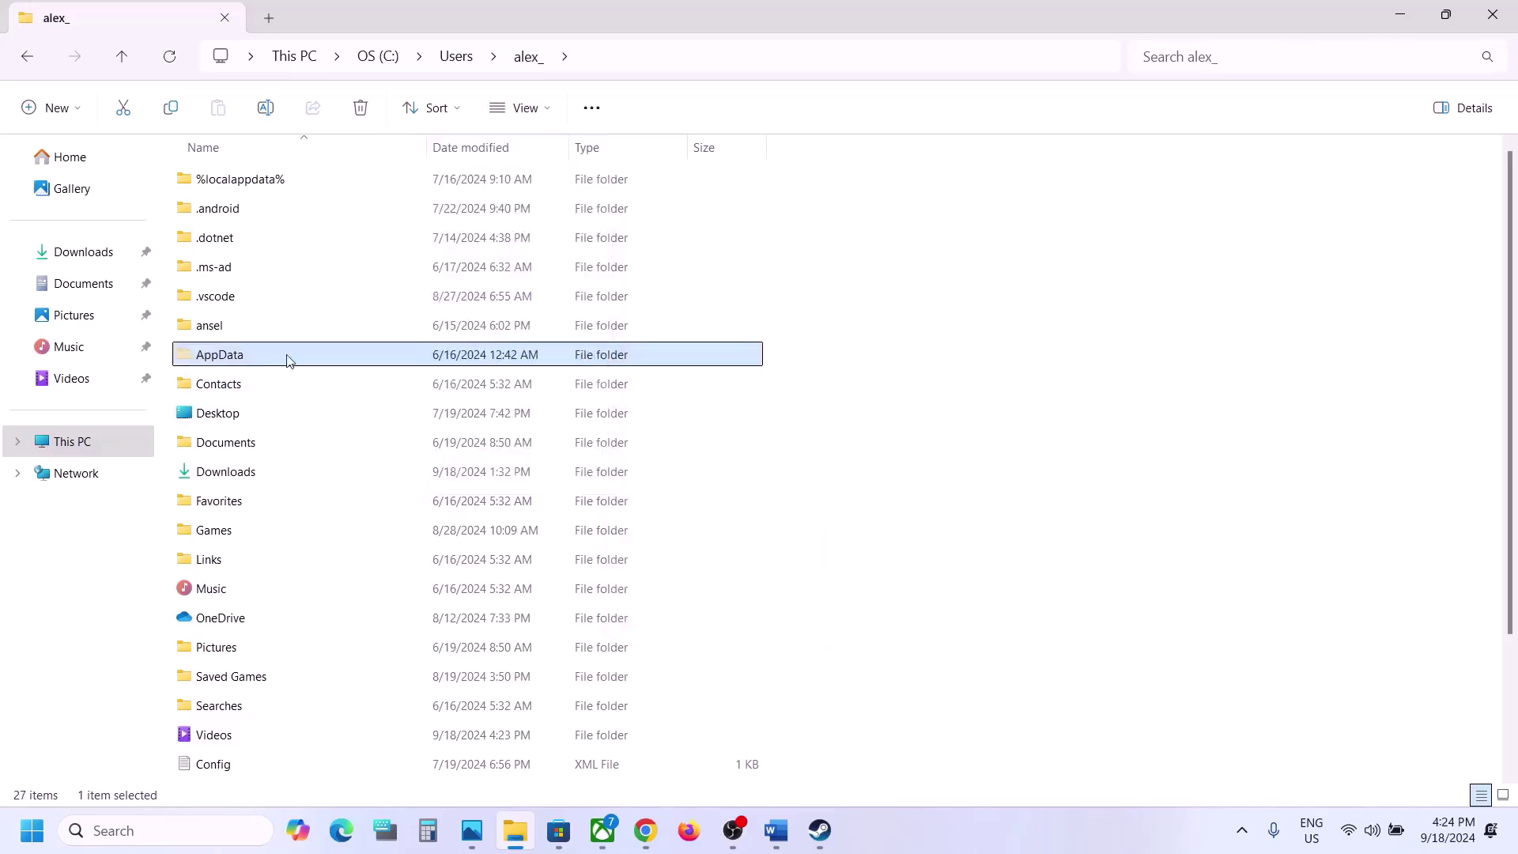
pyautogui.doubleClick(288, 359)
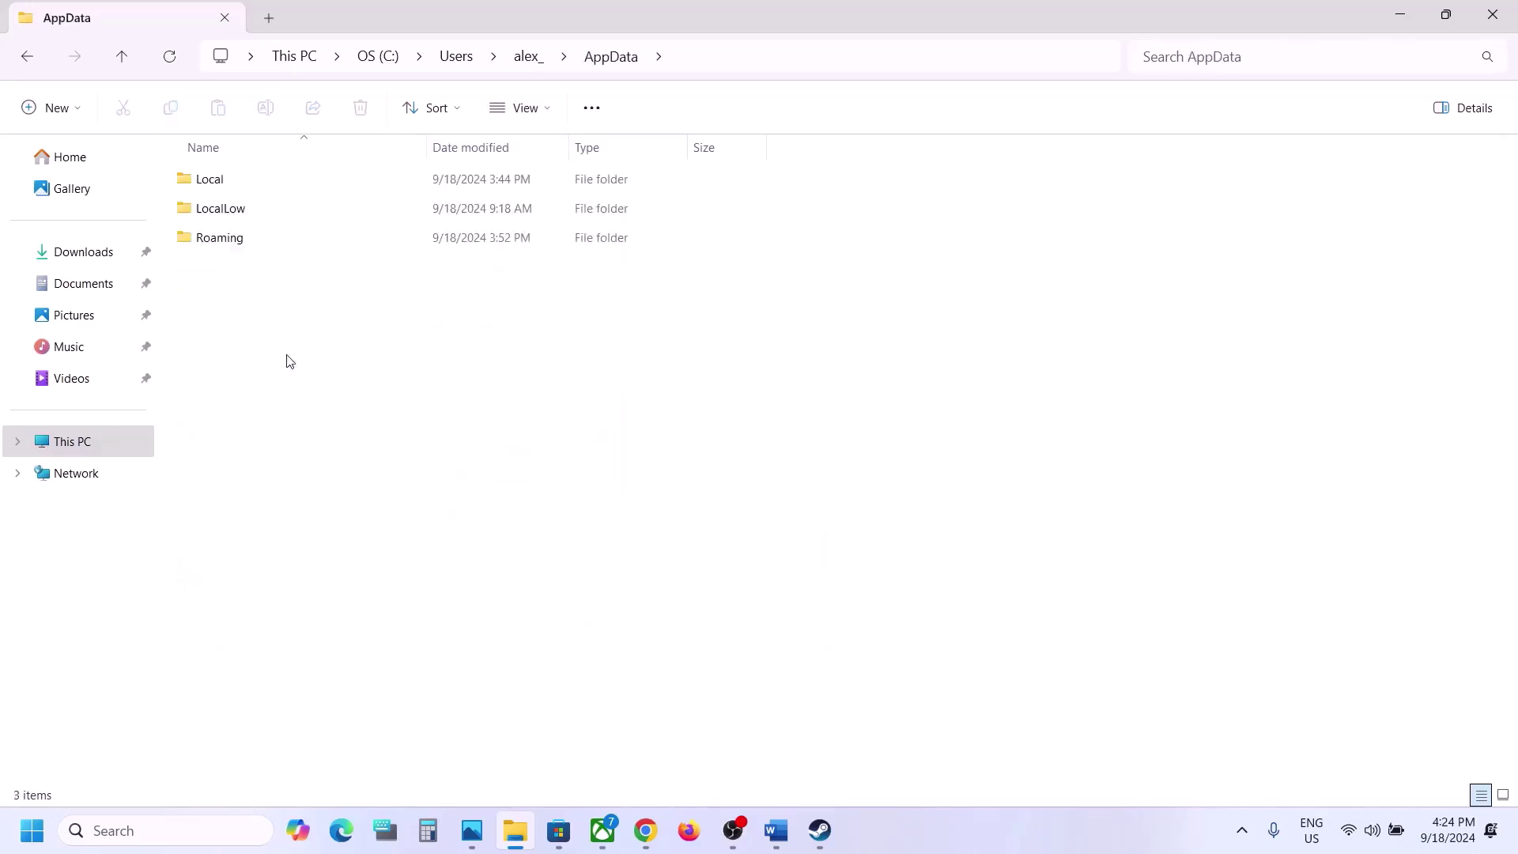
pyautogui.doubleClick(250, 186)
pyautogui.click(252, 417)
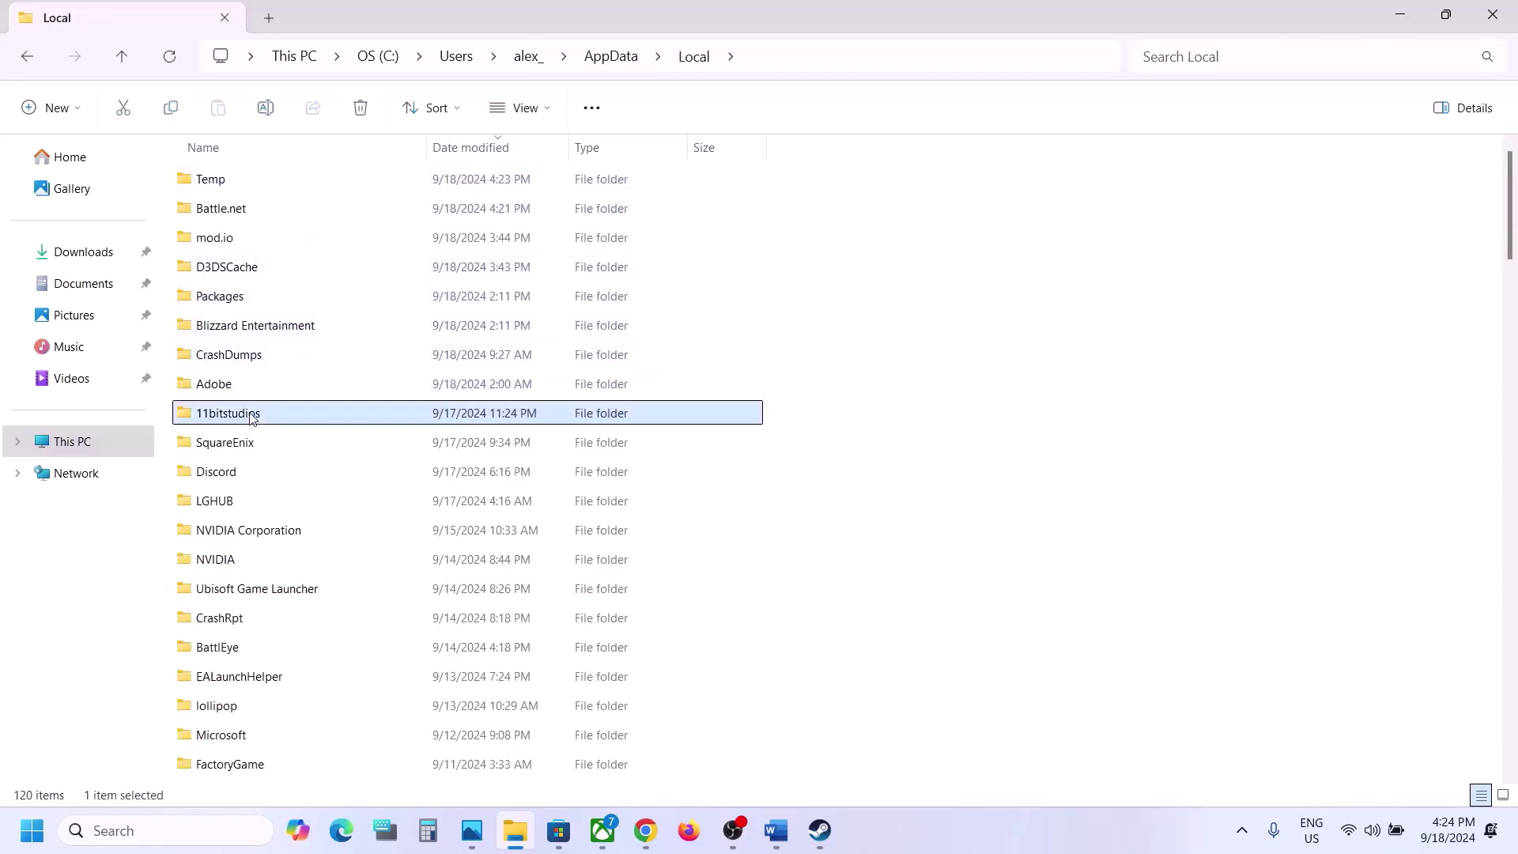
pyautogui.doubleClick(275, 420)
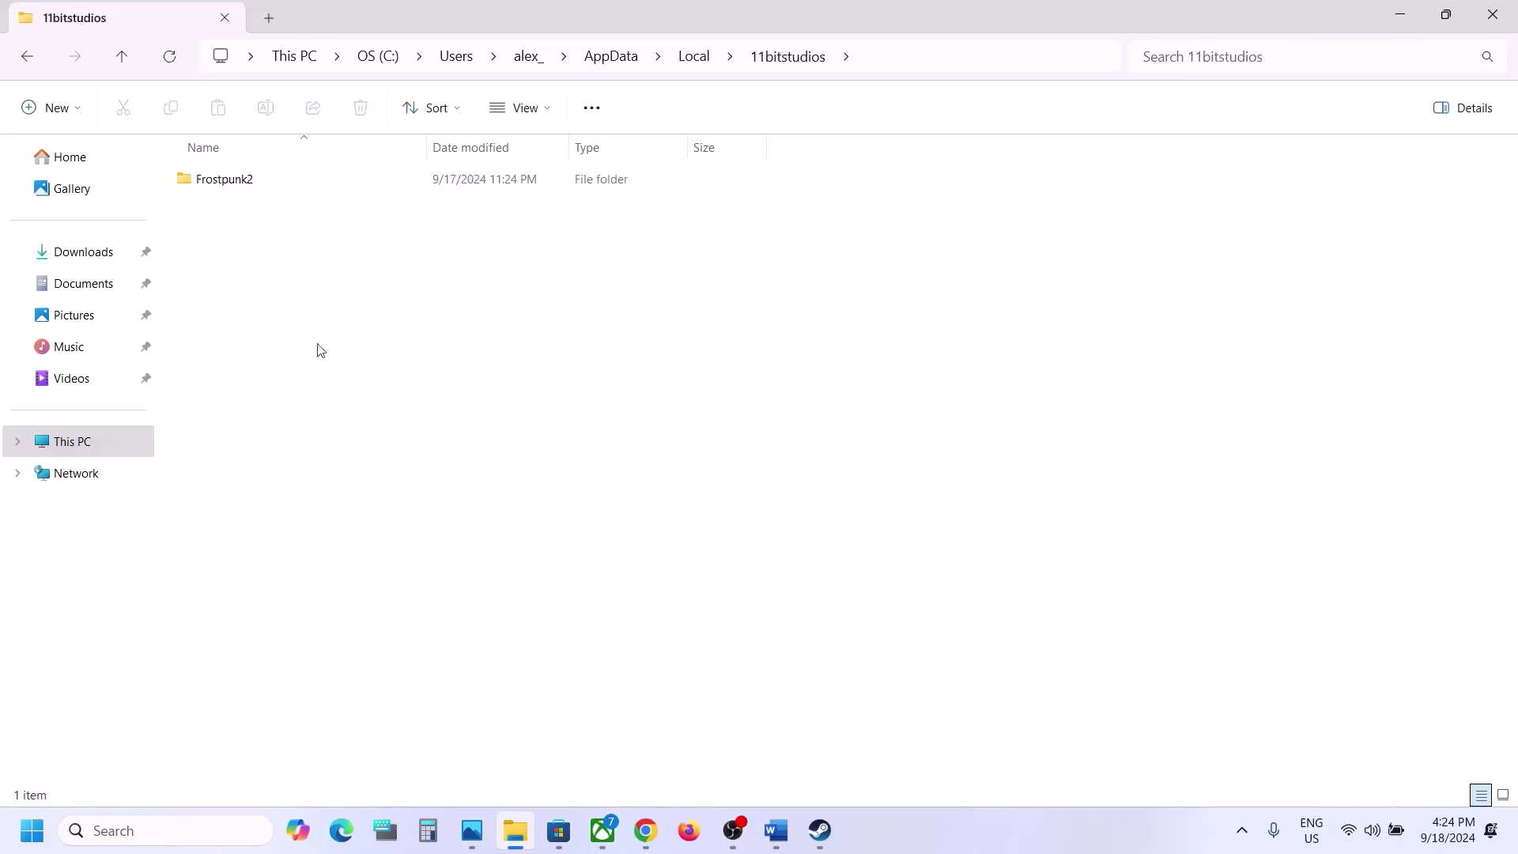
pyautogui.doubleClick(277, 184)
pyautogui.doubleClick(293, 186)
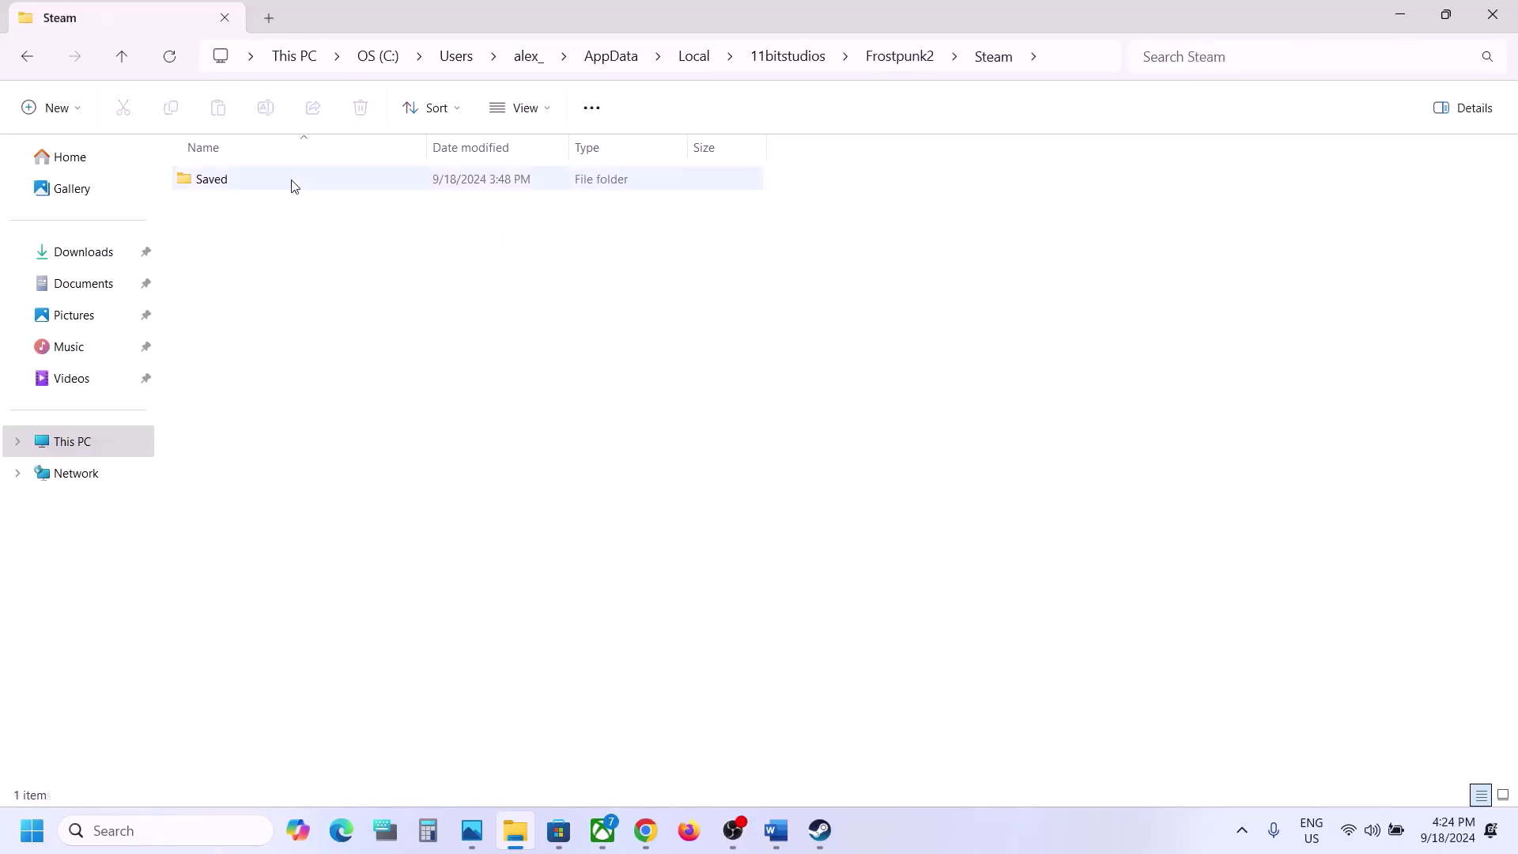
pyautogui.doubleClick(293, 185)
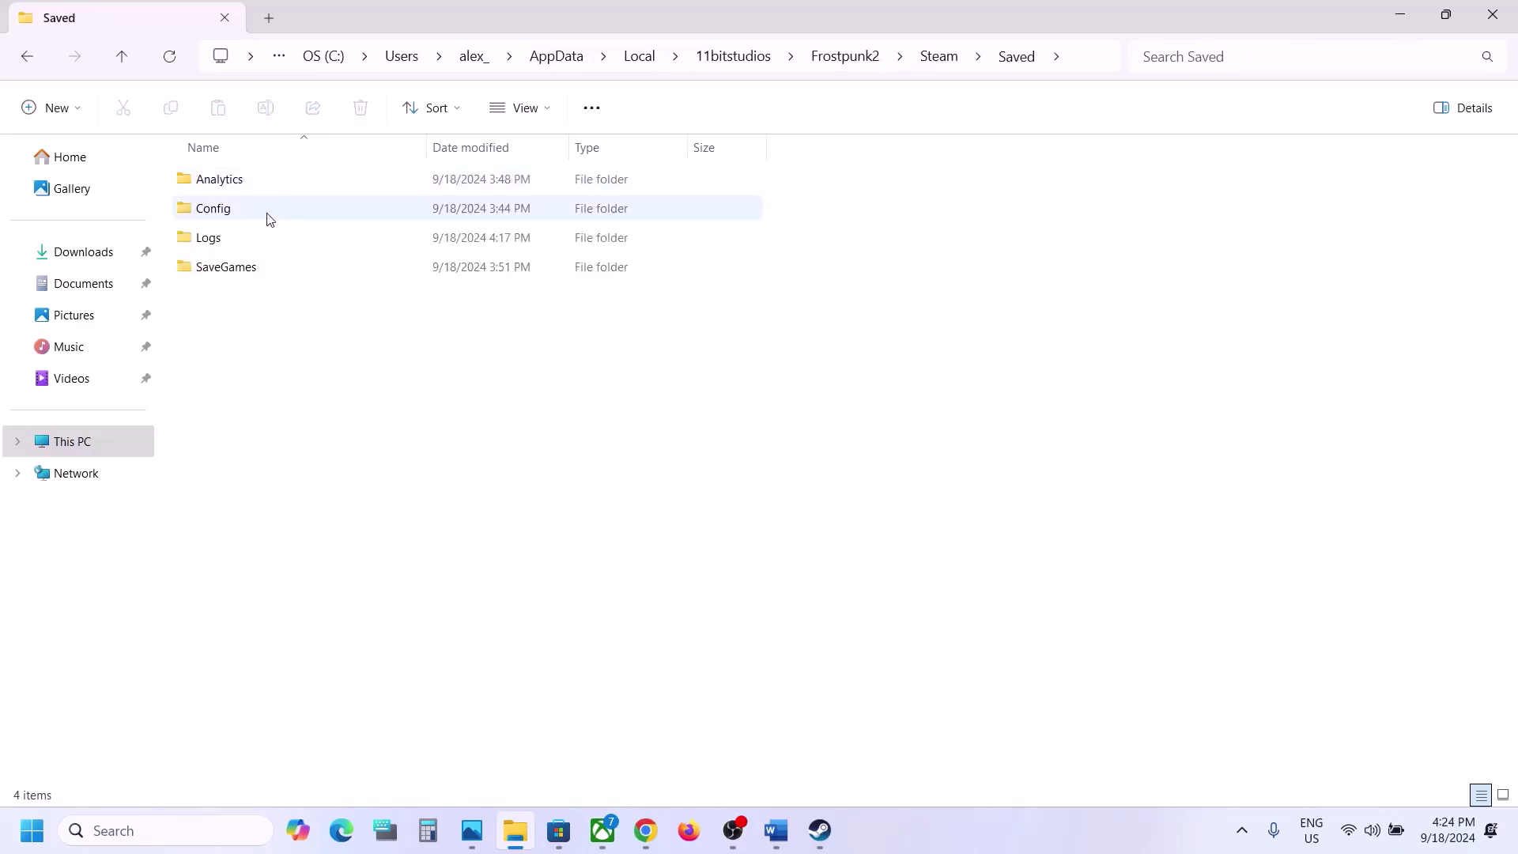
# - Delete the Config folder and return to Frostpunk 2's Steam page
pyautogui.click(233, 217)
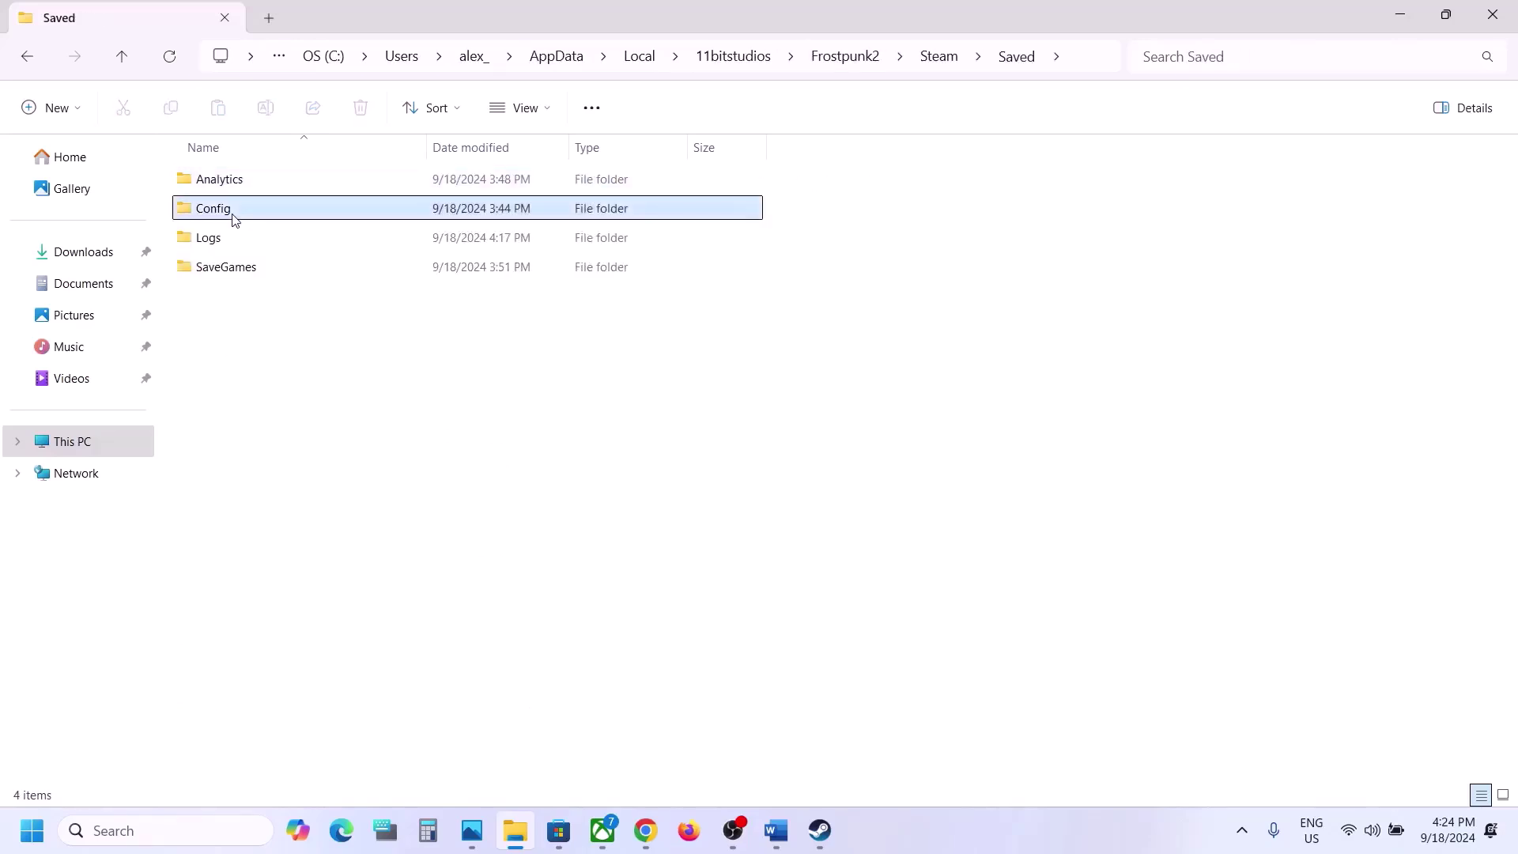
pyautogui.rightClick(273, 215)
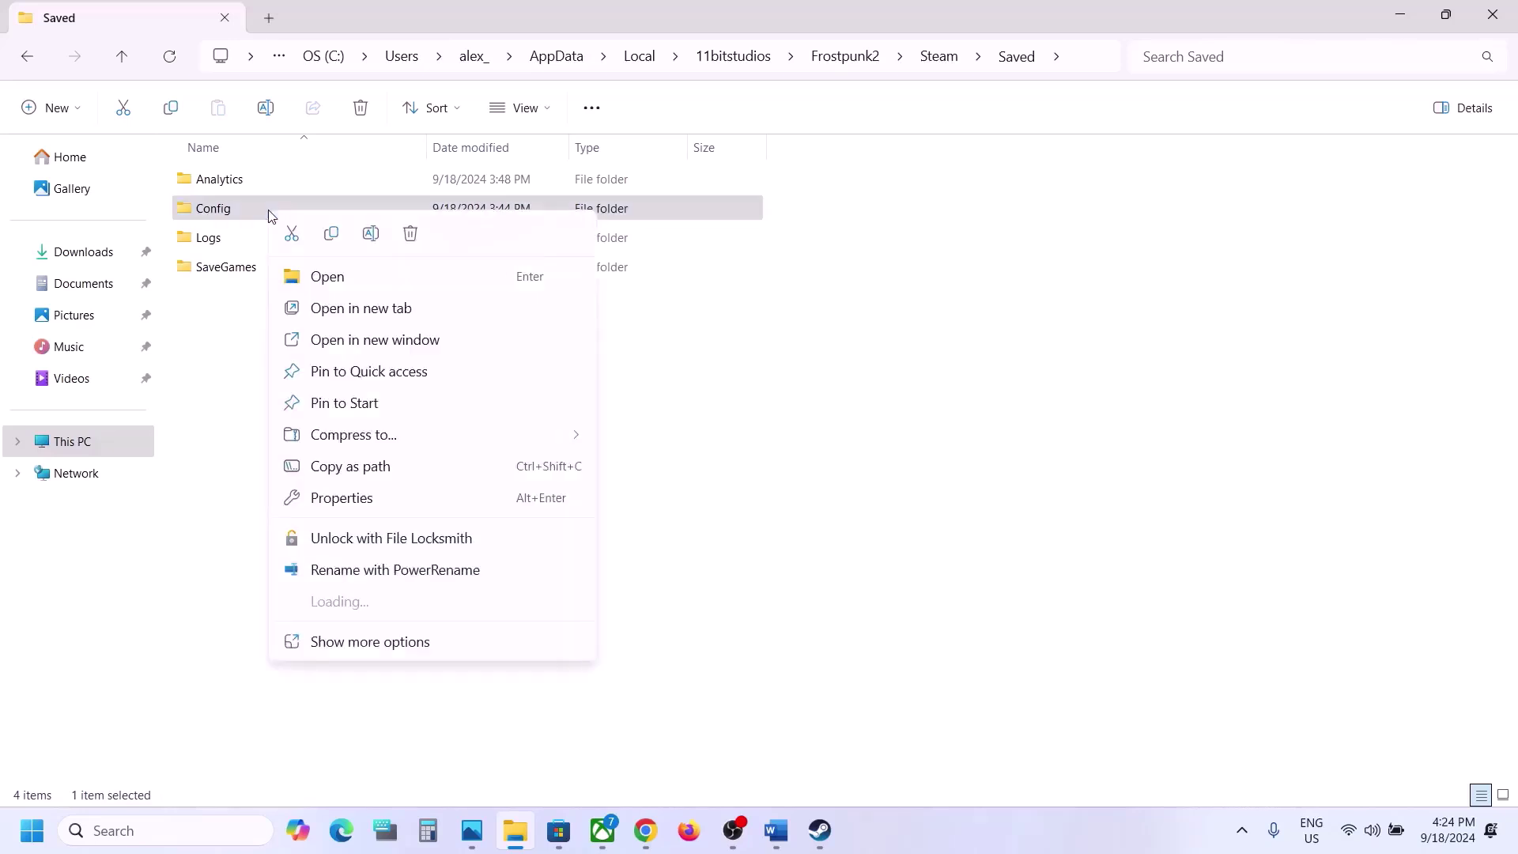
pyautogui.click(411, 234)
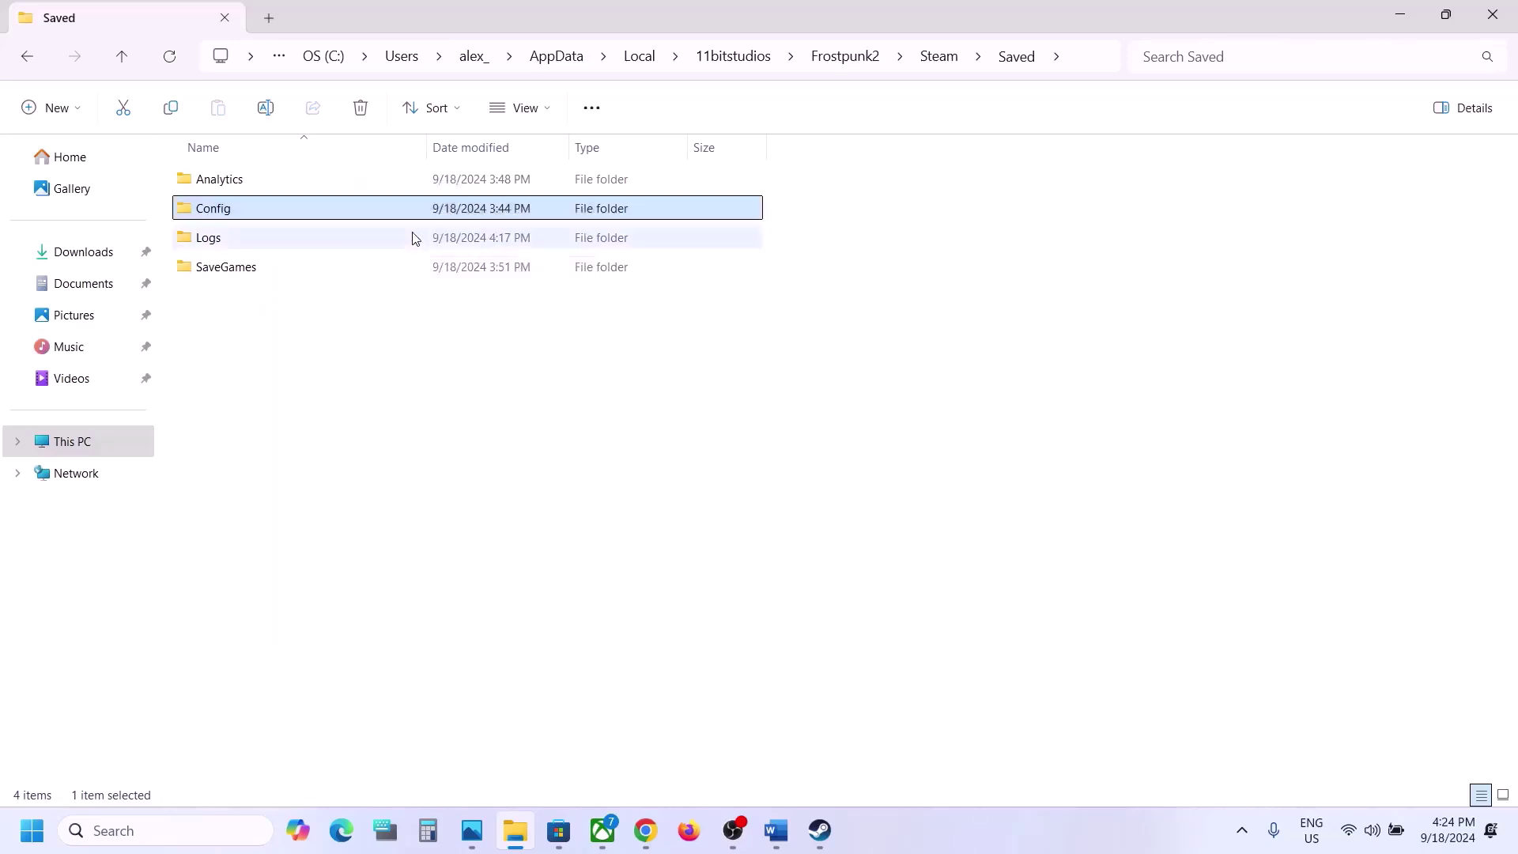
pyautogui.click(821, 830)
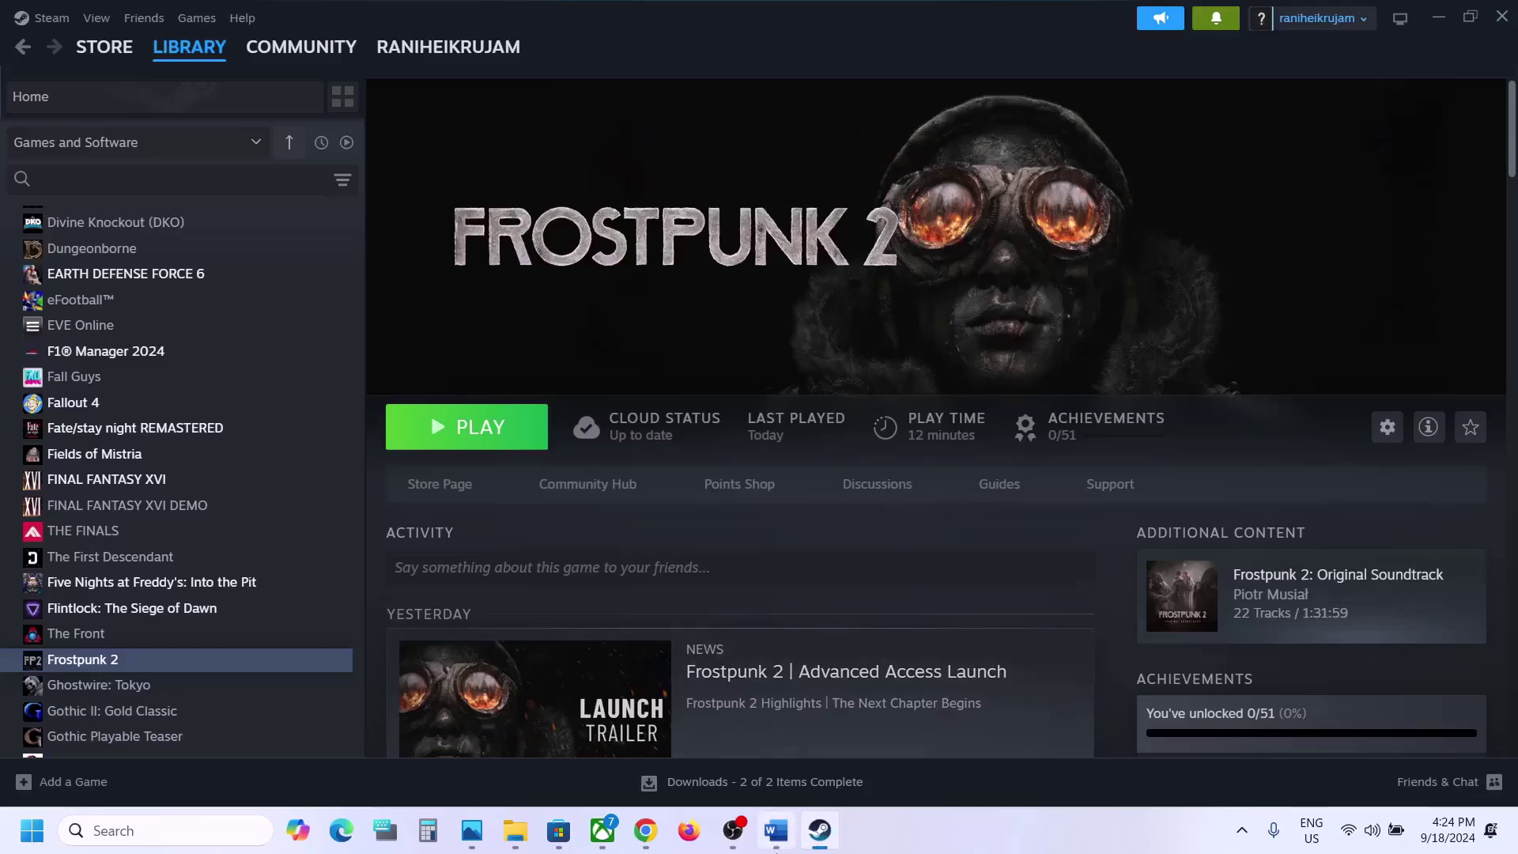
# - Check the next step in the document, then inspect Frostpunk 2's launch options in Steam Properties
pyautogui.click(776, 831)
pyautogui.scroll(-2, 614, 533)
pyautogui.scroll(-1, 614, 533)
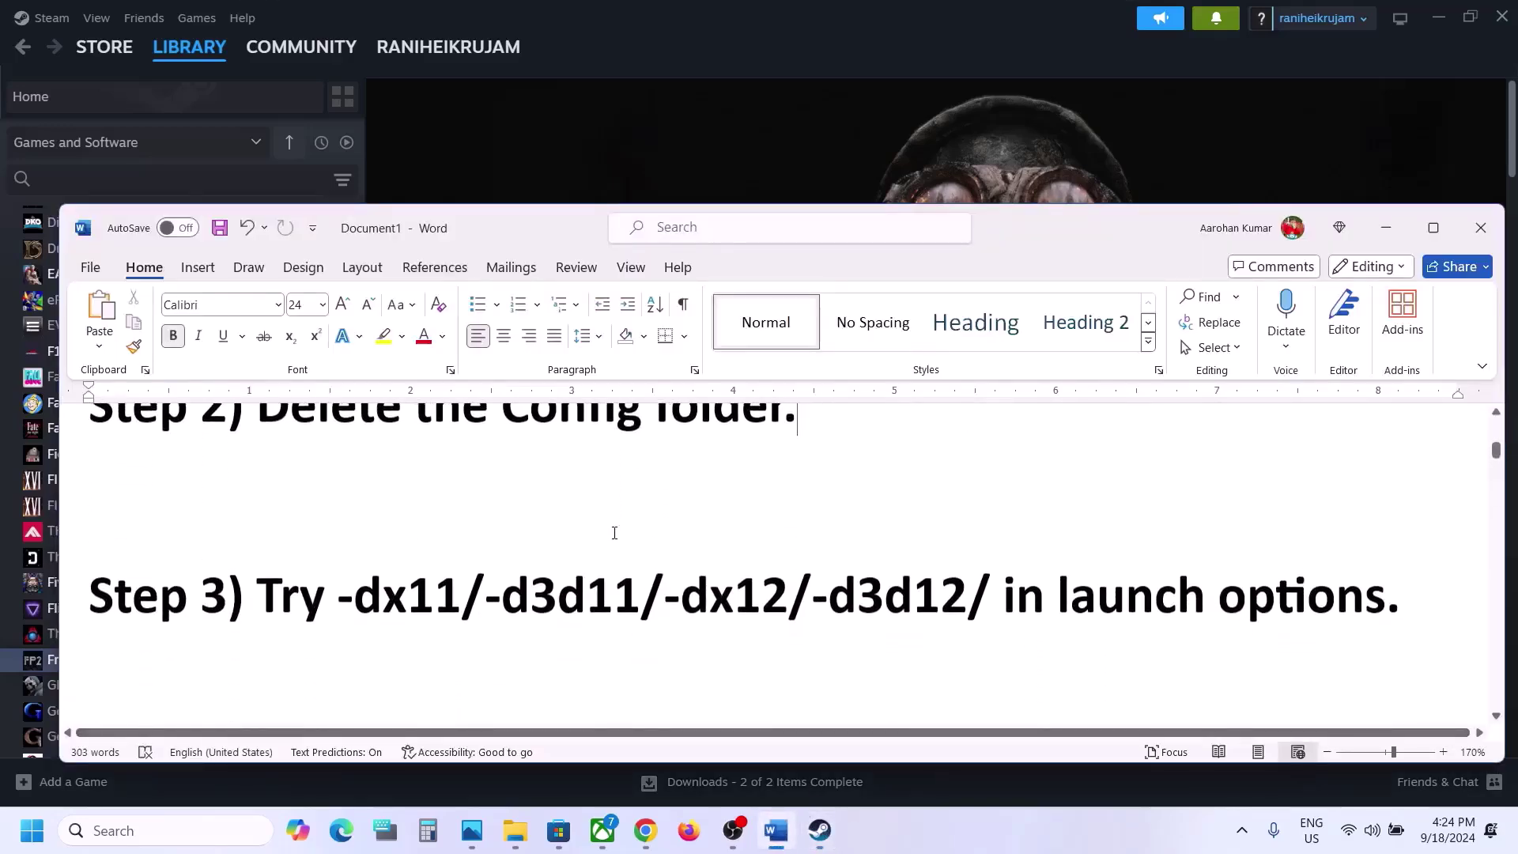
pyautogui.click(708, 121)
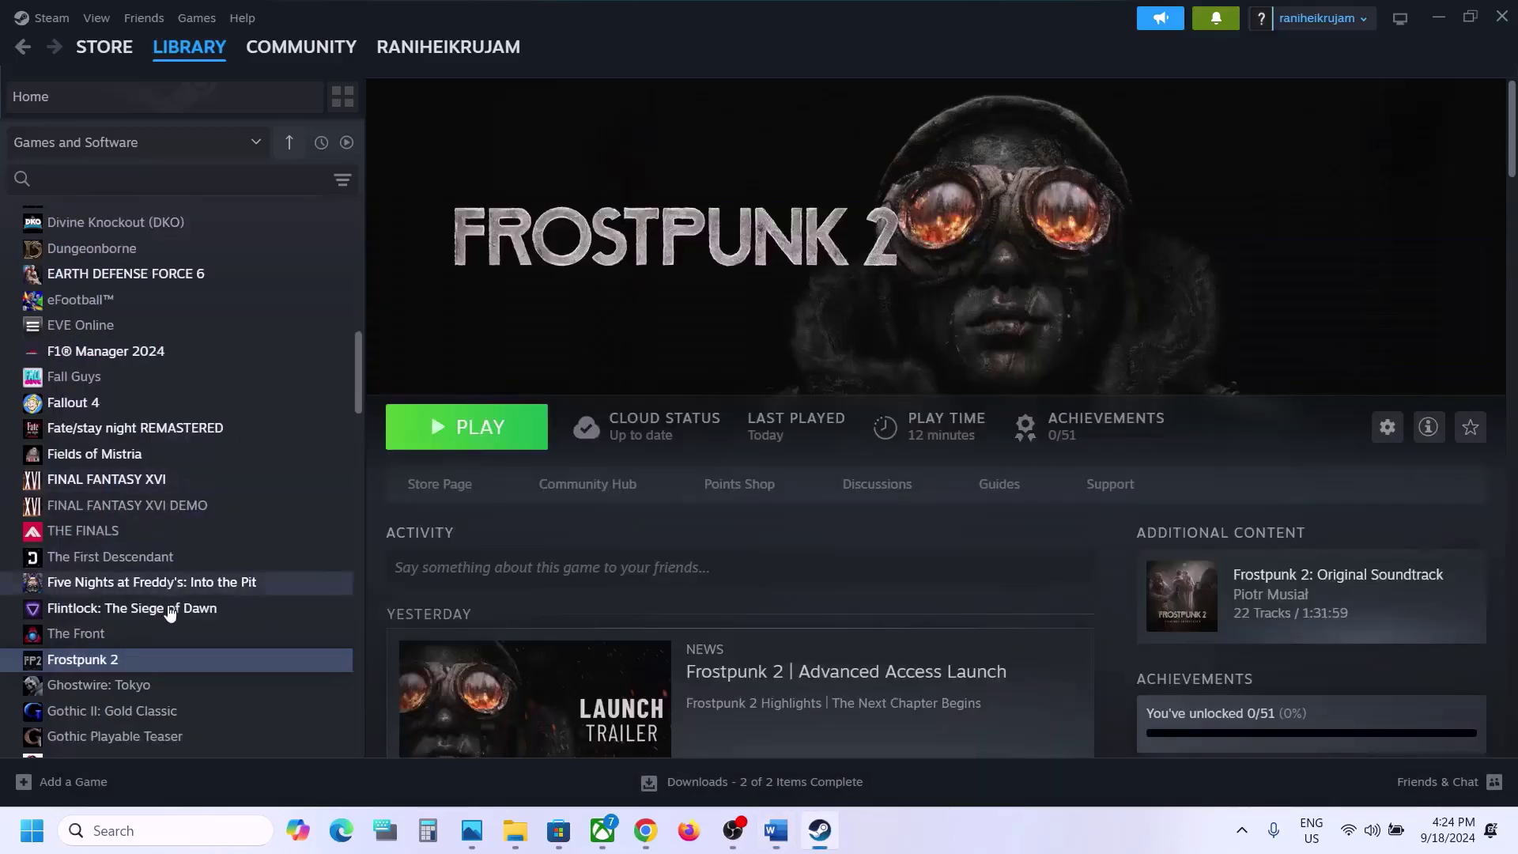
pyautogui.rightClick(147, 657)
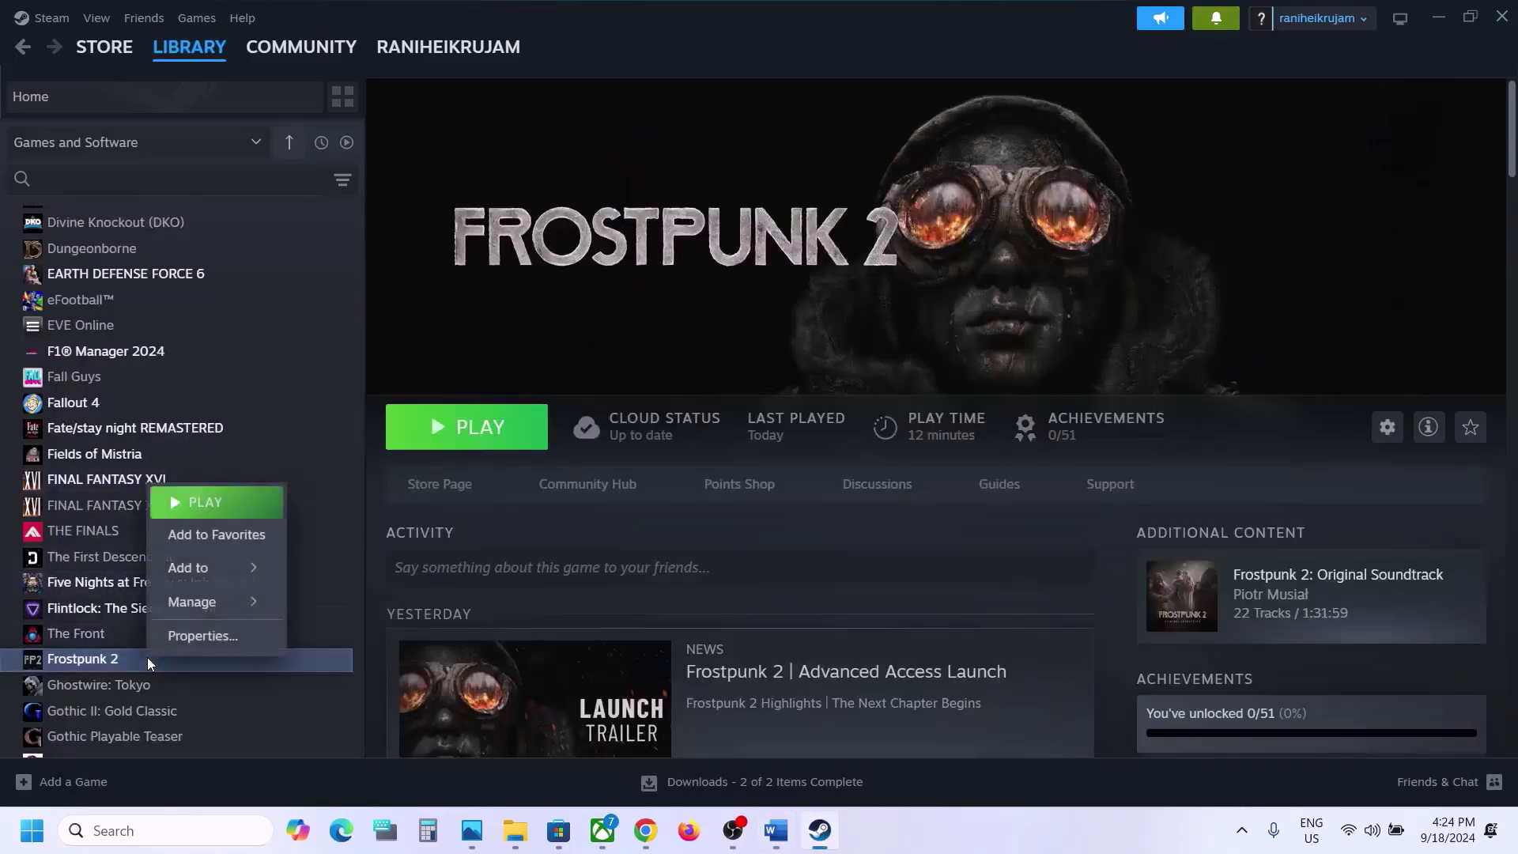
pyautogui.click(202, 635)
pyautogui.click(617, 459)
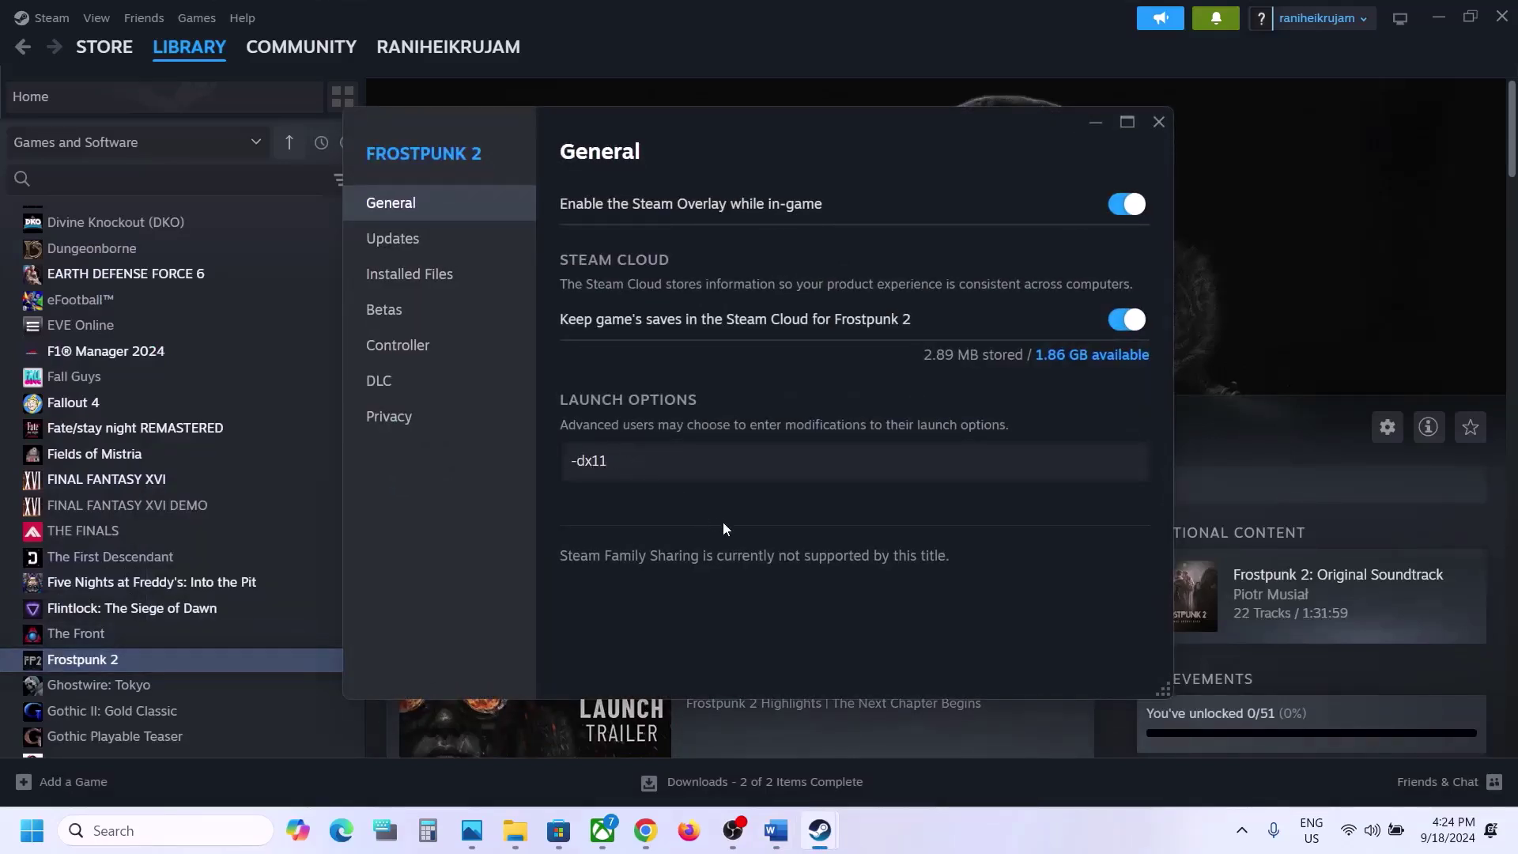
pyautogui.click(1158, 131)
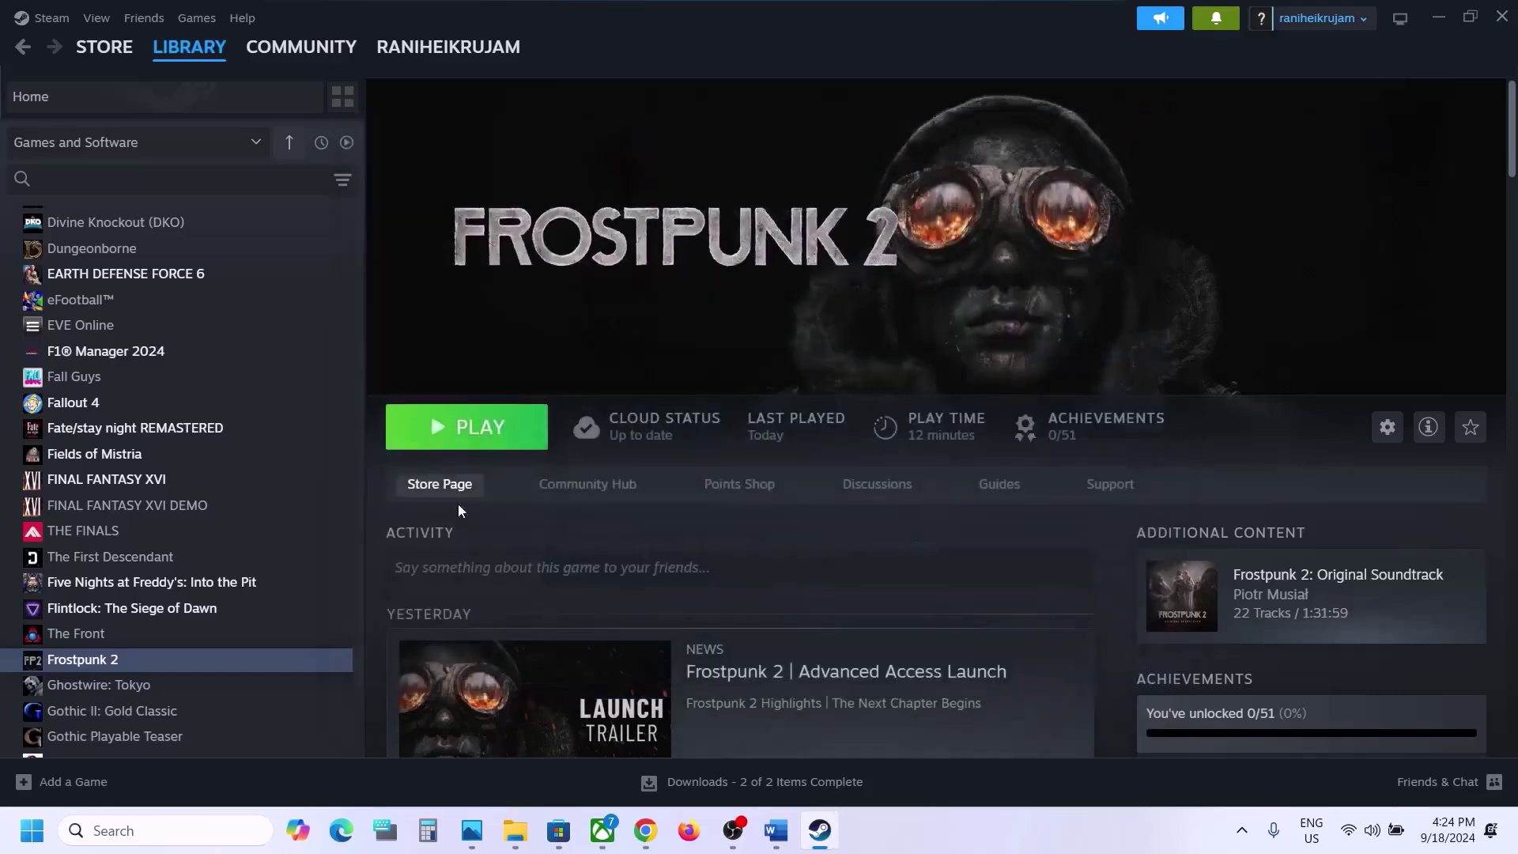
# - Try the Frostpunk 2 launch options -d3d11, -dx12 and then -d3d12
pyautogui.rightClick(212, 659)
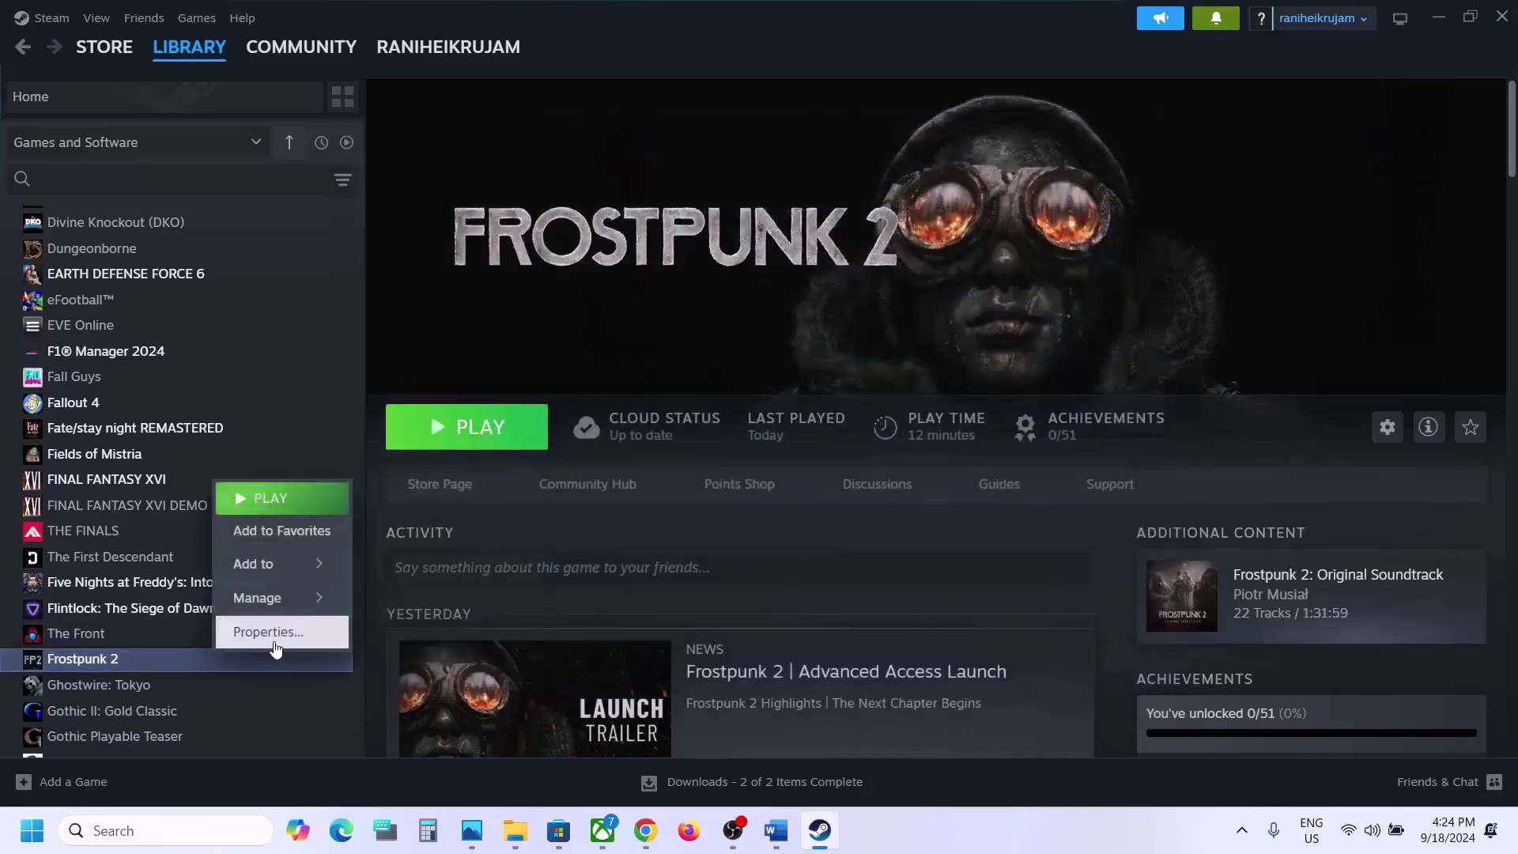
pyautogui.click(274, 642)
pyautogui.hotkey('ctrl', 'a')
pyautogui.write('-')
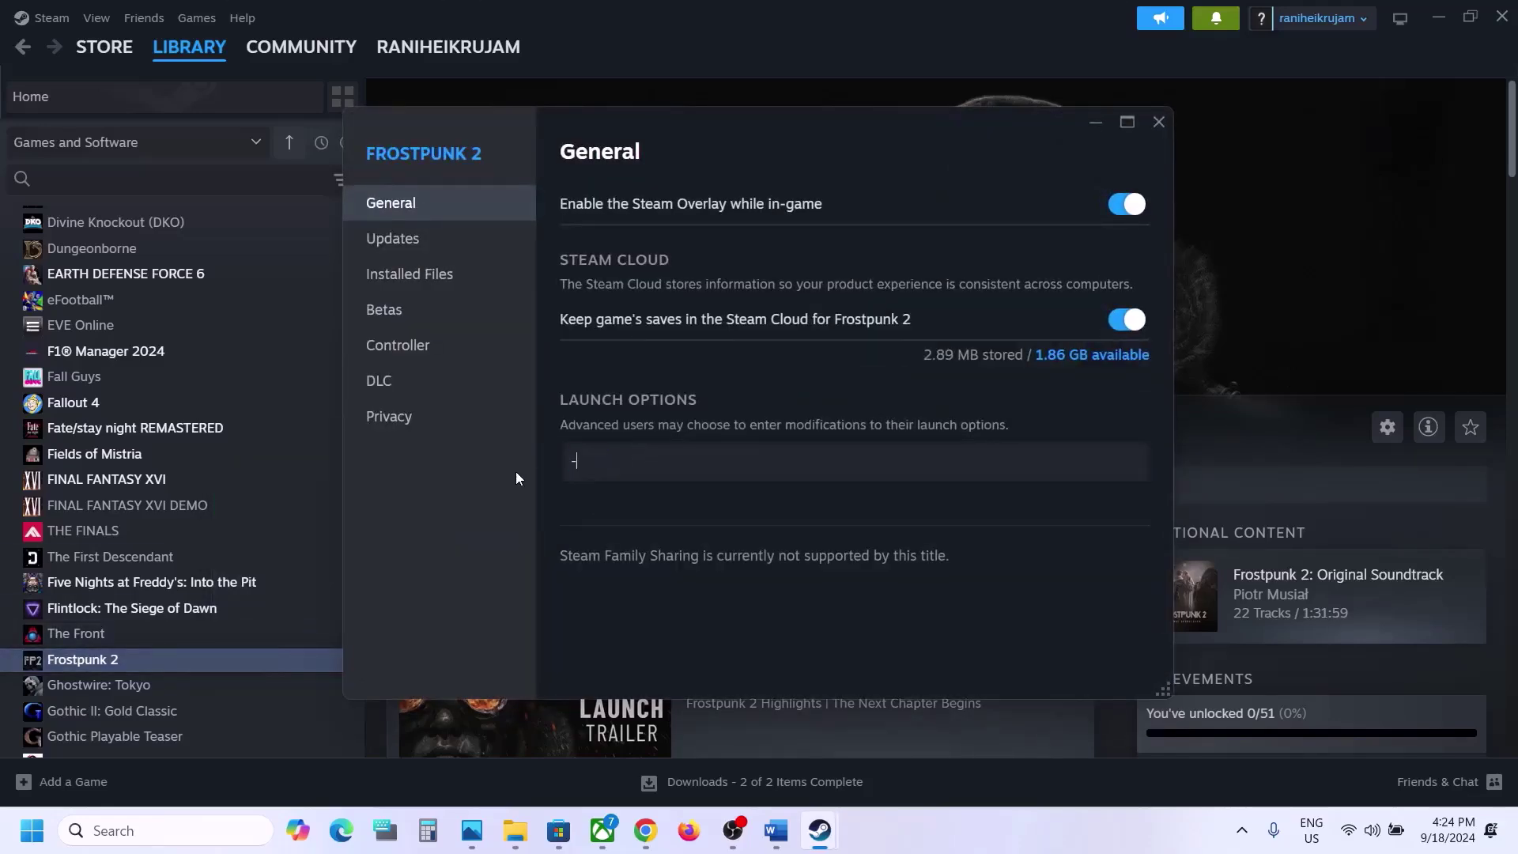
pyautogui.write('d3d11')
pyautogui.moveTo(659, 469); pyautogui.dragTo(564, 463)
pyautogui.write('-')
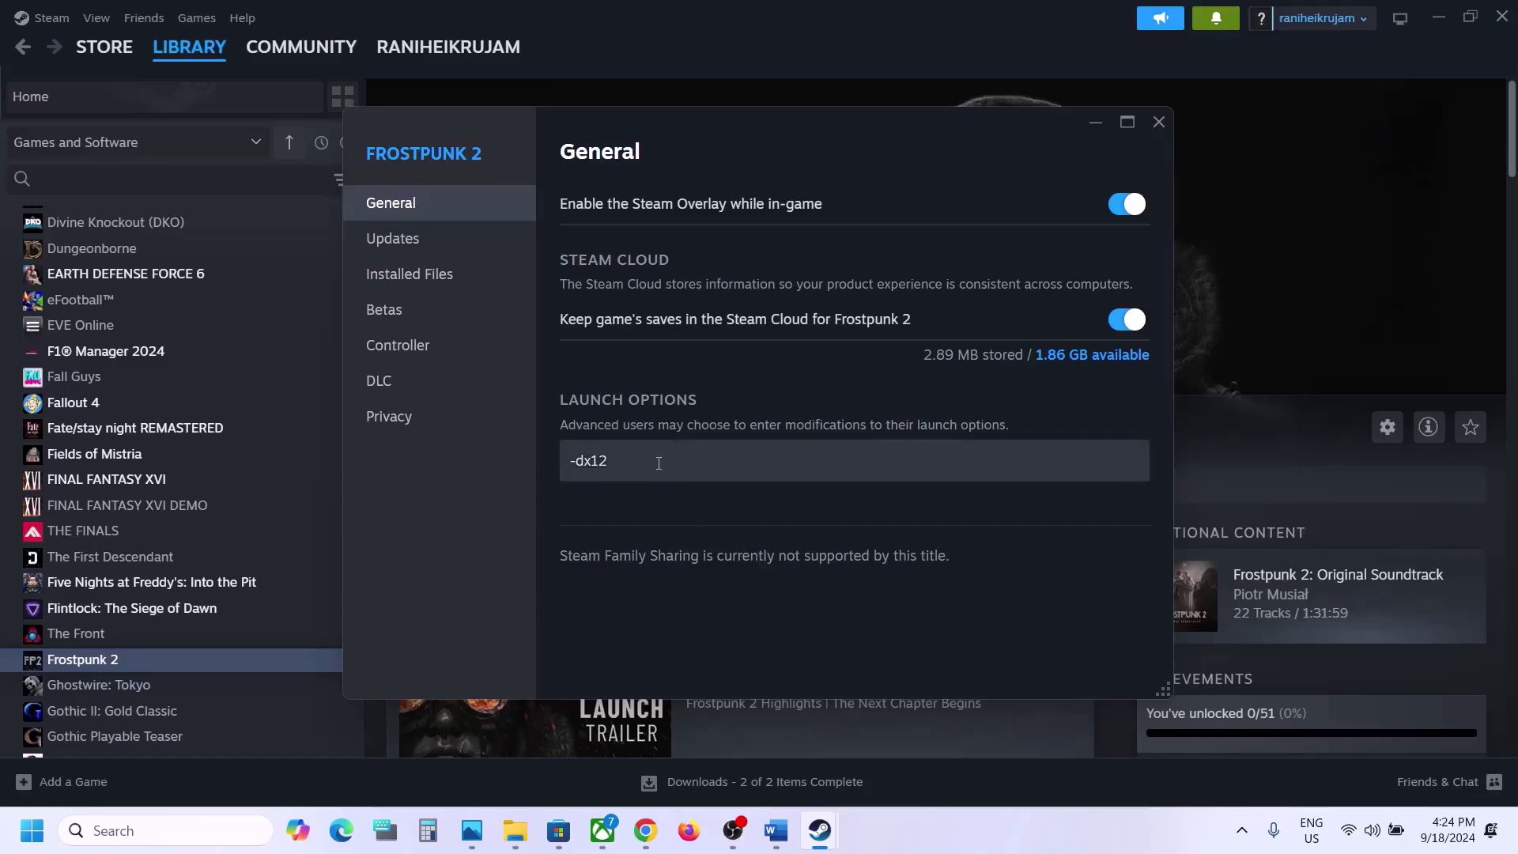
pyautogui.moveTo(610, 461); pyautogui.dragTo(544, 467)
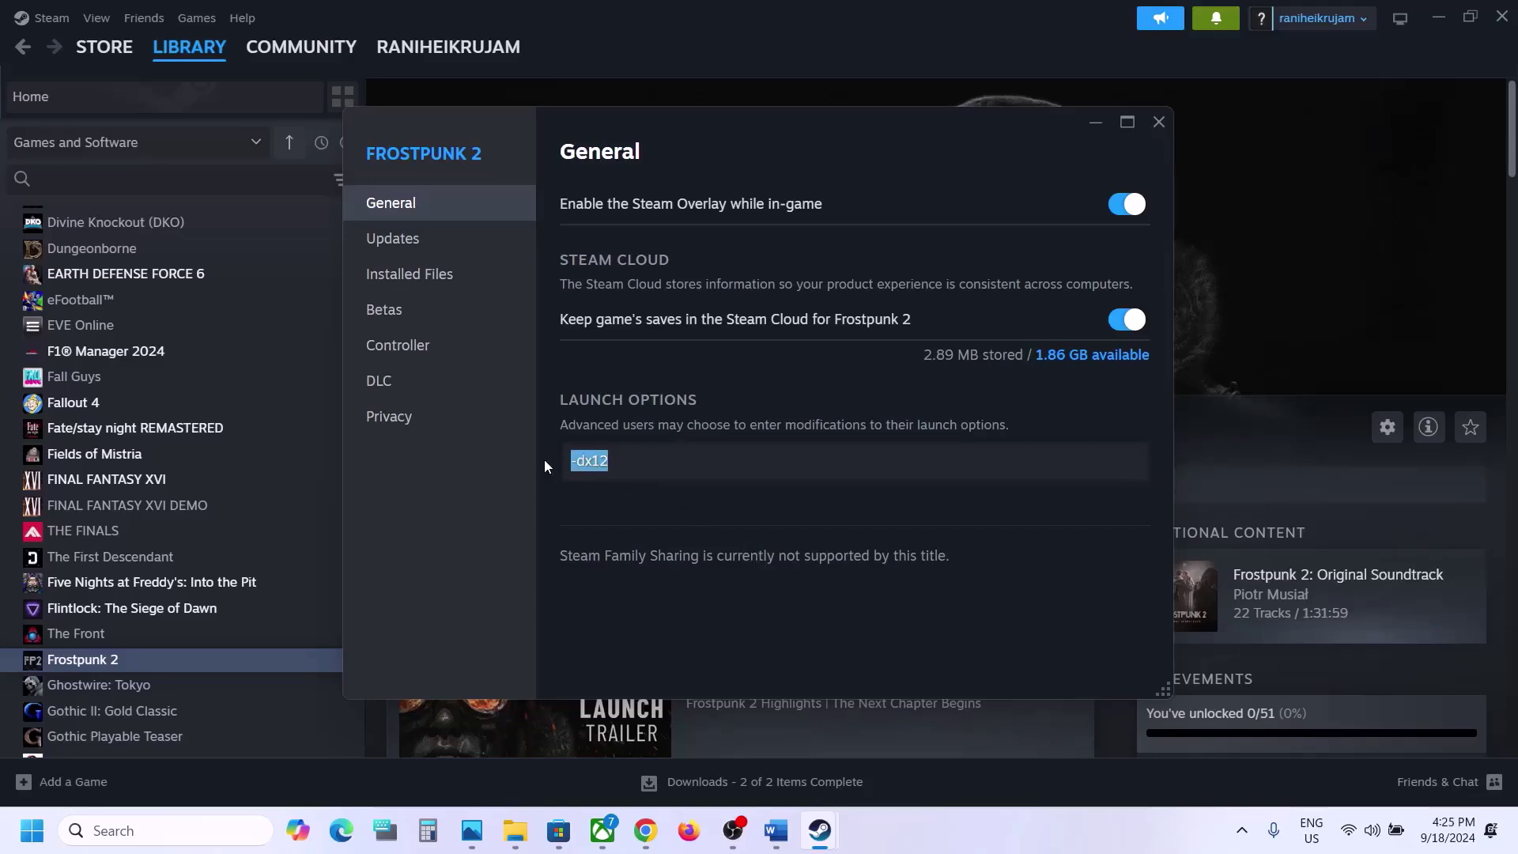
pyautogui.write('-d3d12')
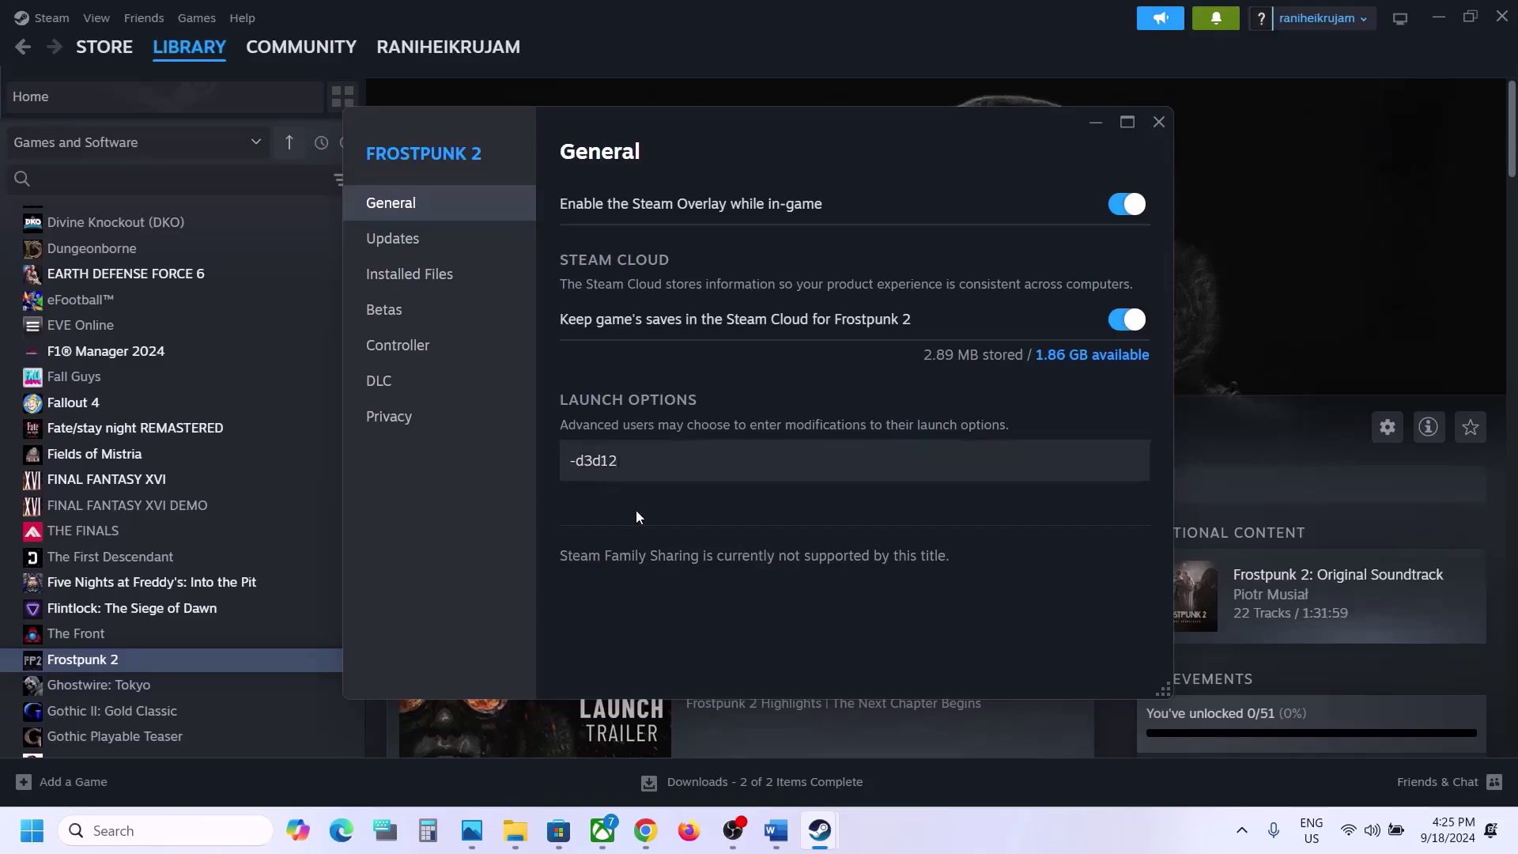
# - Clear the launch options completely and close Frostpunk 2's properties
pyautogui.hotkey('ctrl', 'a')
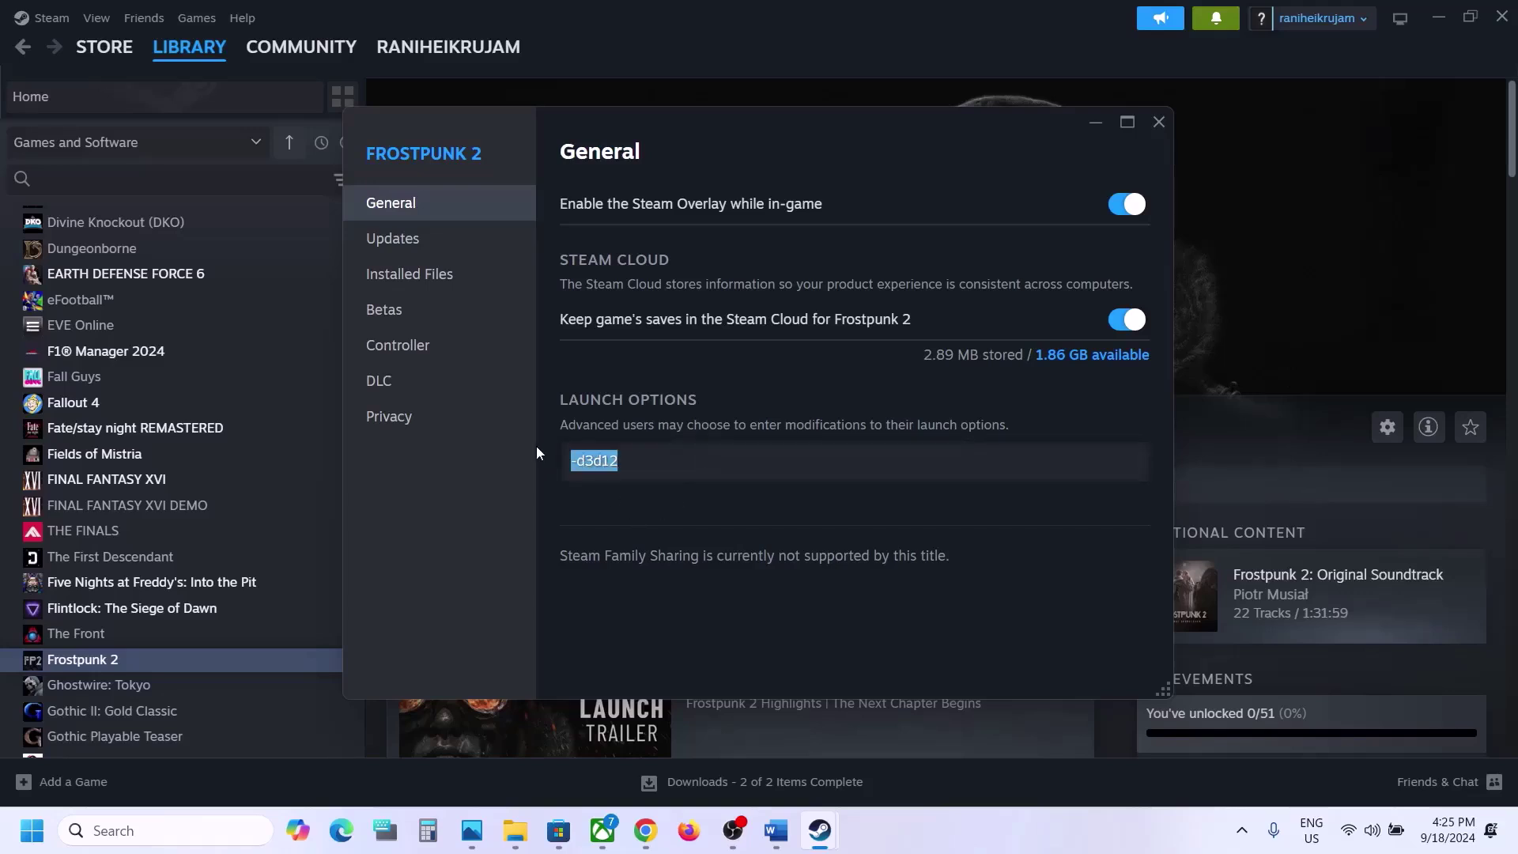
pyautogui.press('BackSpace')
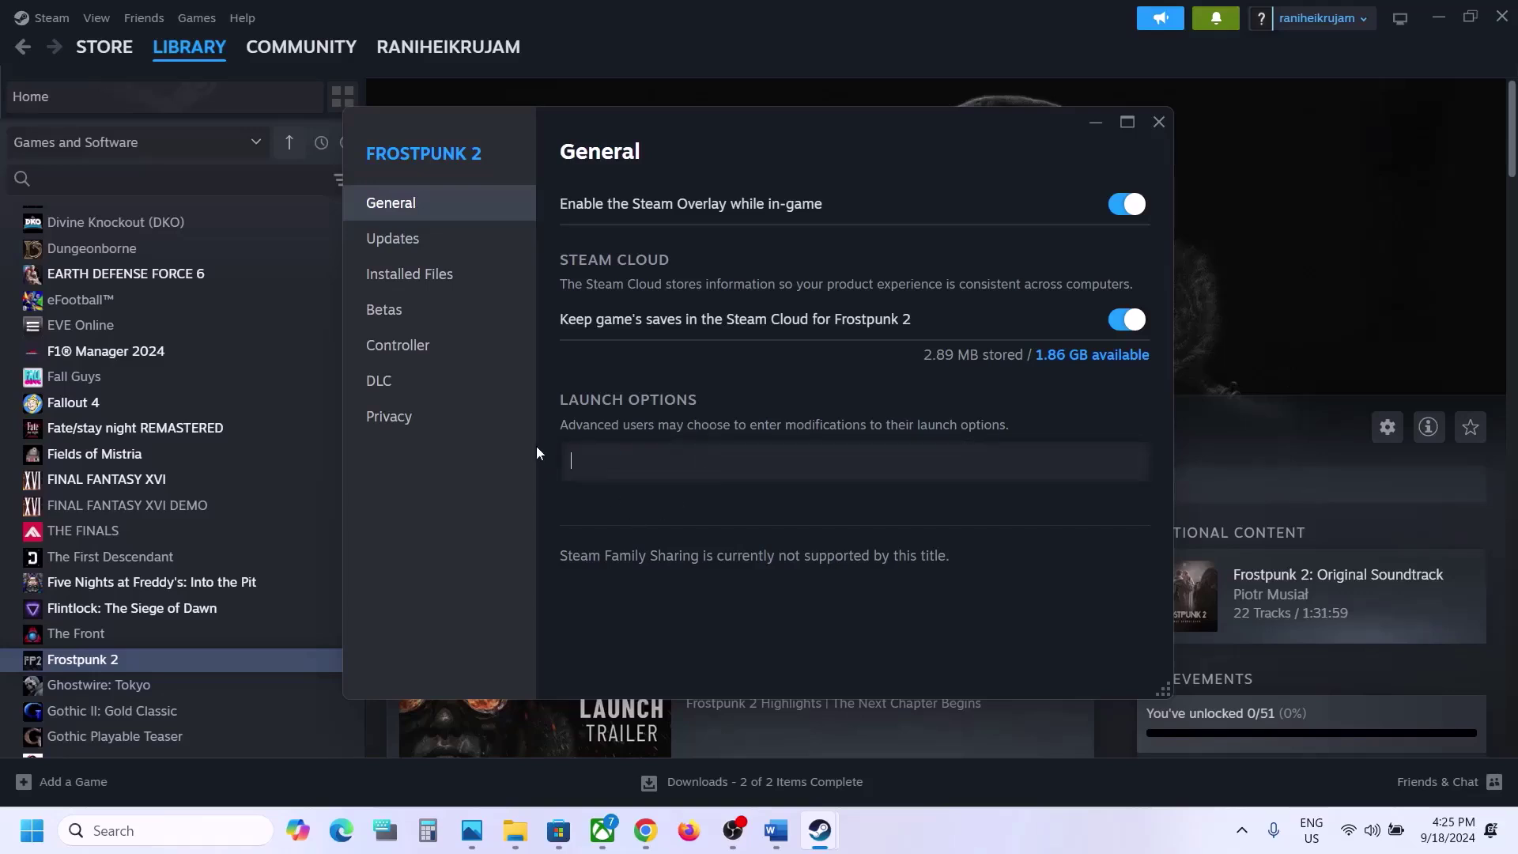
pyautogui.click(1159, 122)
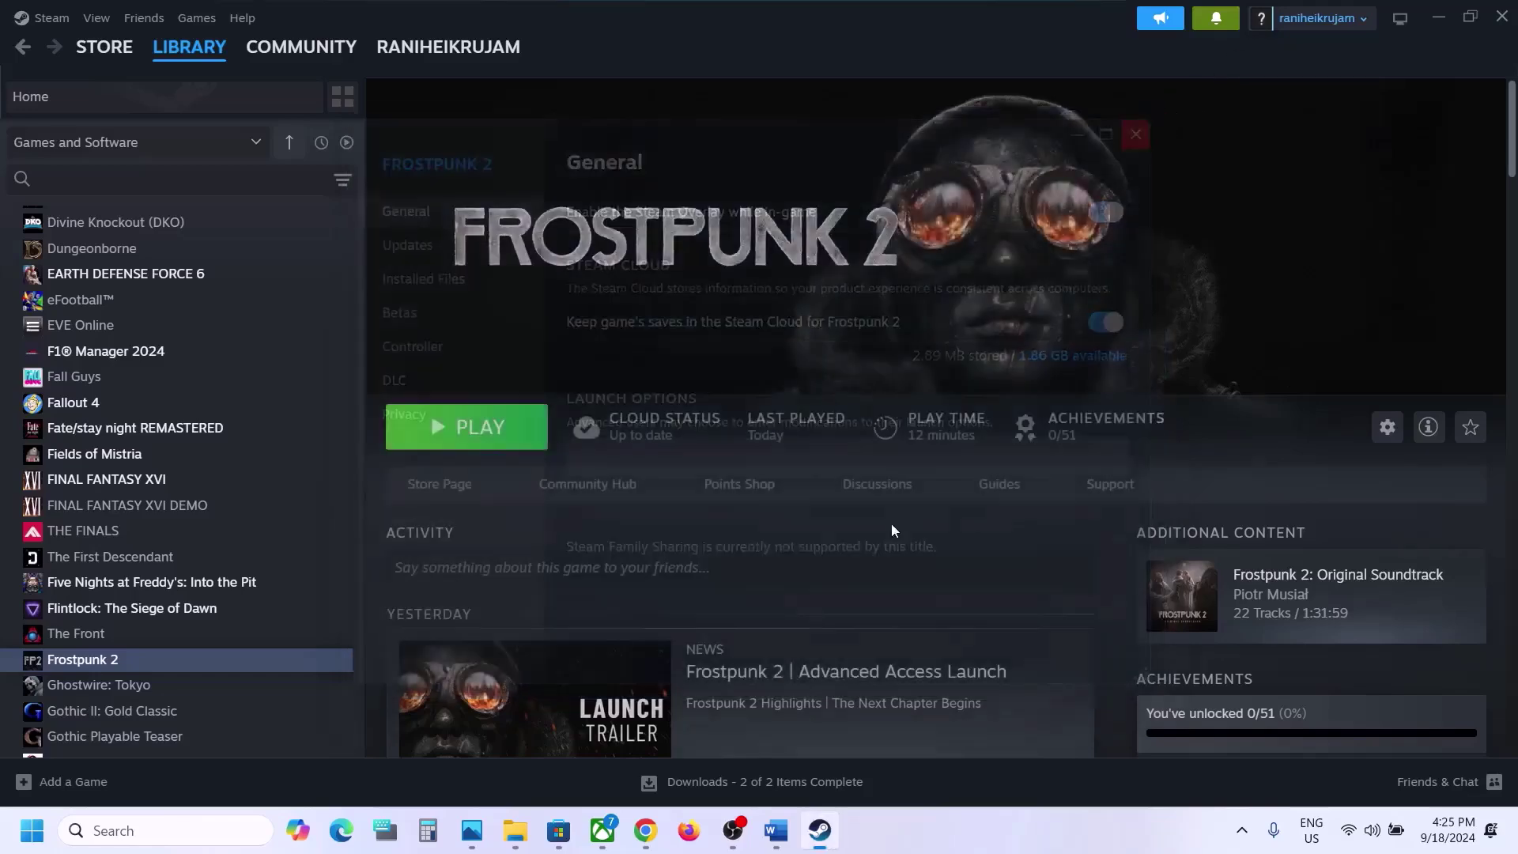
# - Scroll the fix-steps document to Step 4's clean graphics driver installation and maximize Word
pyautogui.click(777, 831)
pyautogui.scroll(-3, 603, 583)
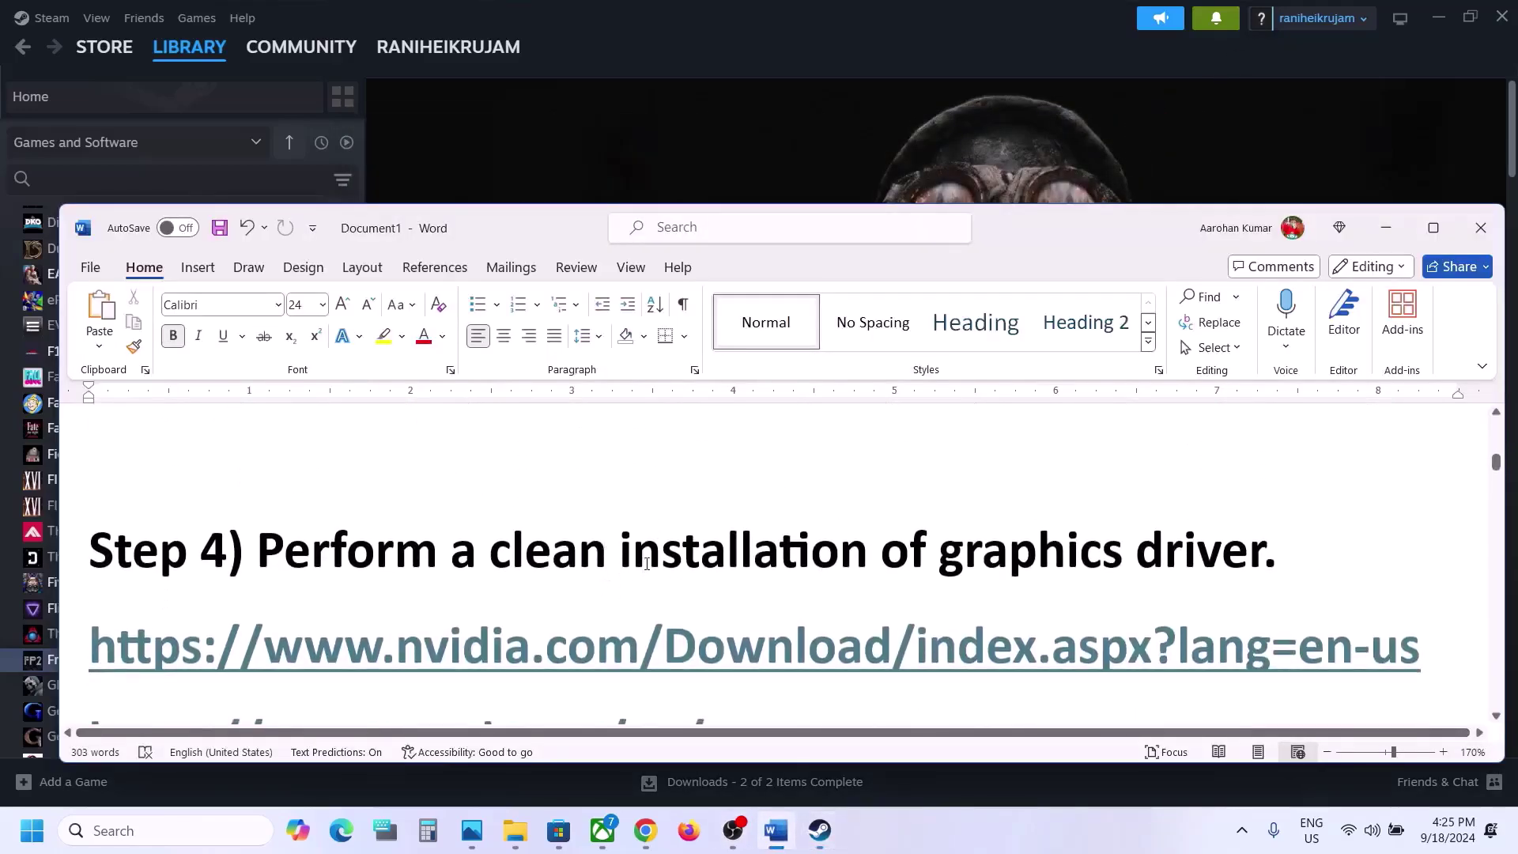
pyautogui.moveTo(449, 546); pyautogui.dragTo(1132, 553)
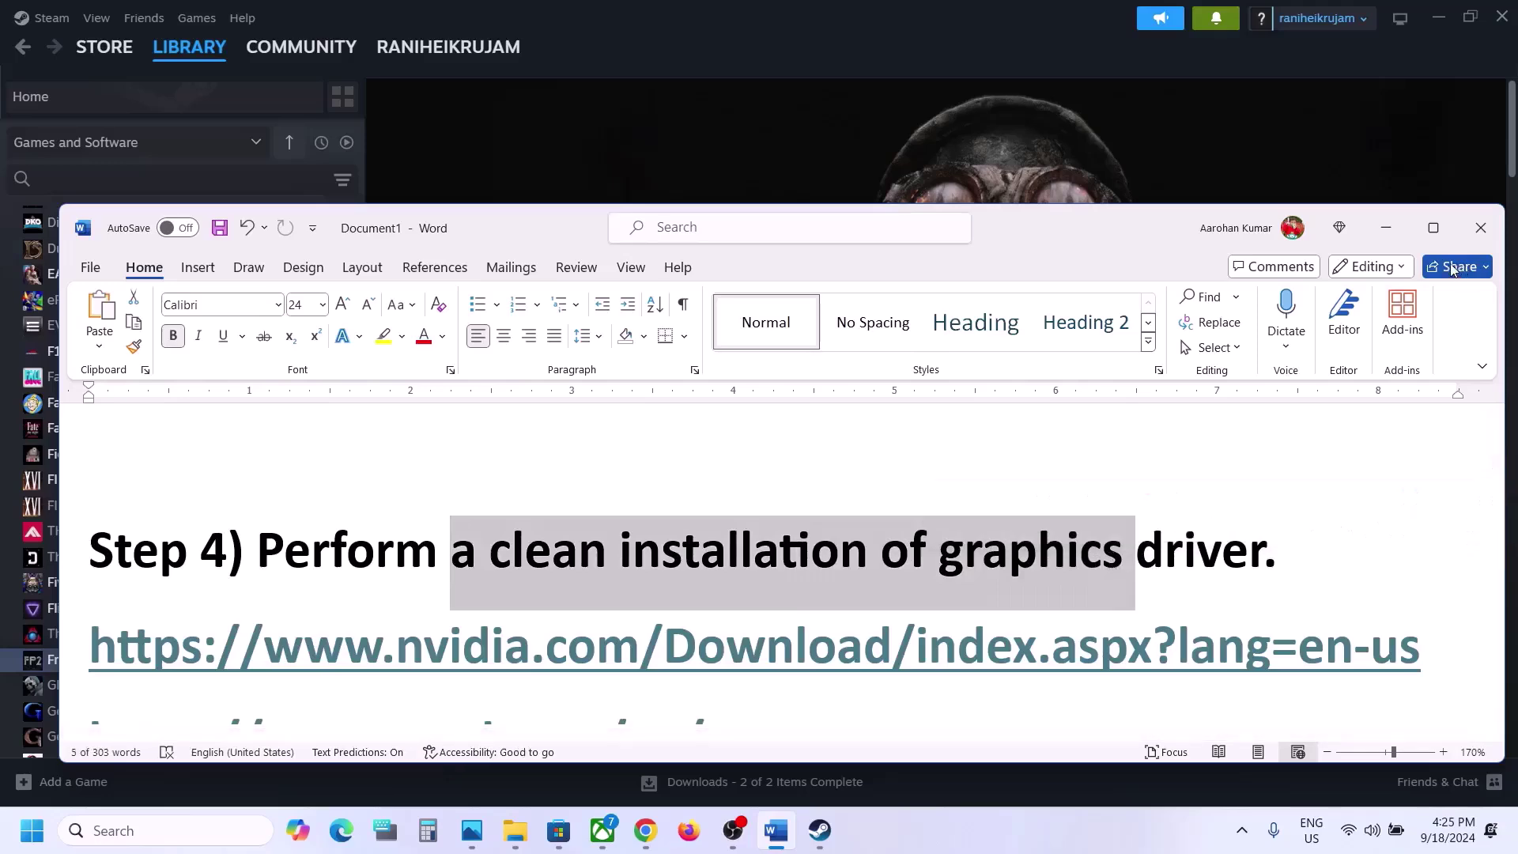
pyautogui.click(1435, 228)
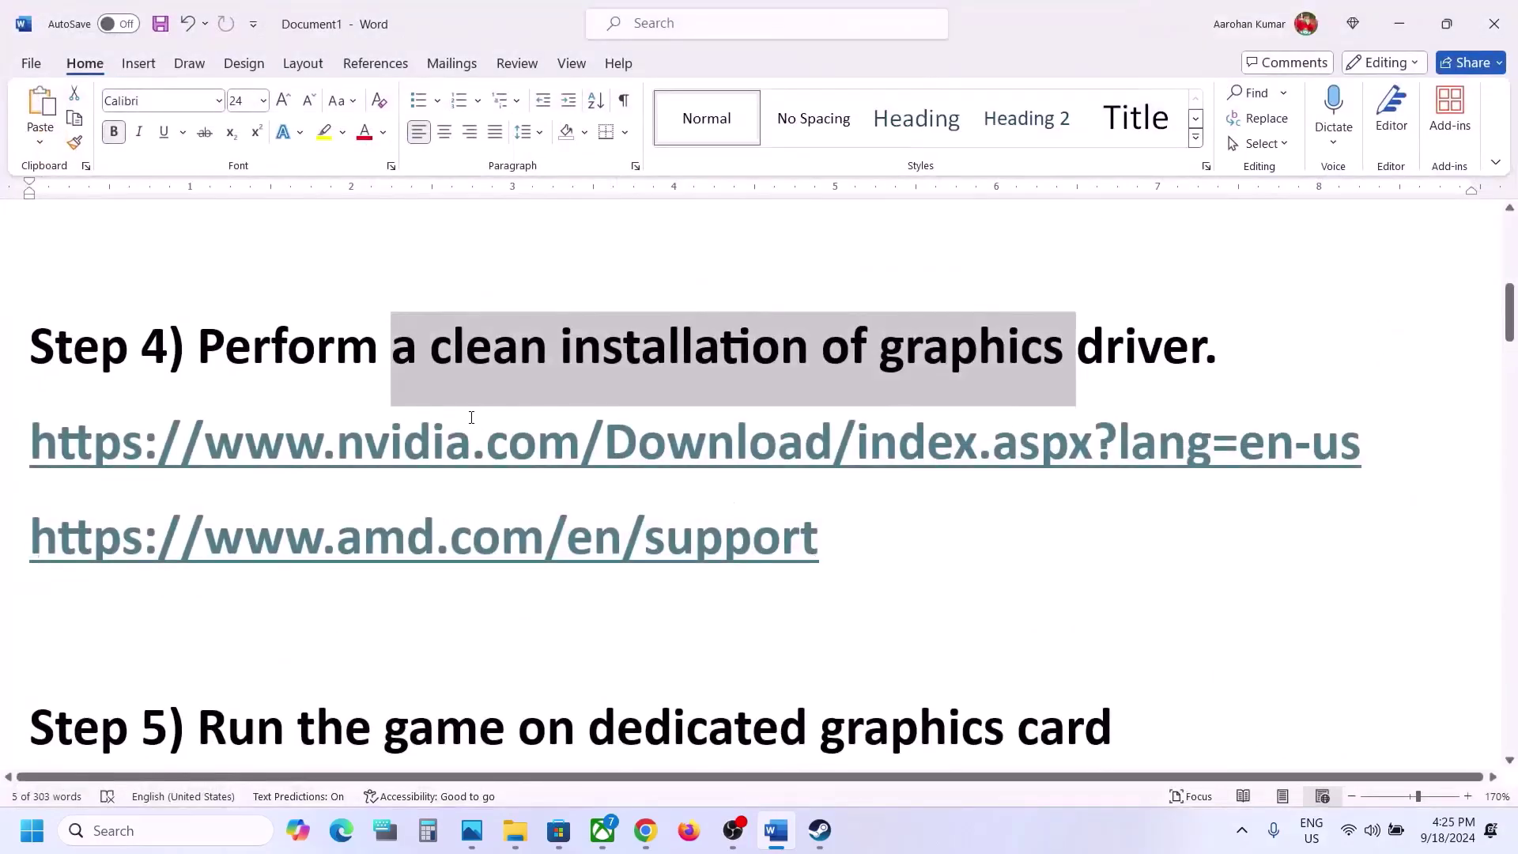
# - Highlight the NVIDIA and AMD driver links, then follow the NVIDIA download link
pyautogui.moveTo(383, 432); pyautogui.dragTo(869, 447)
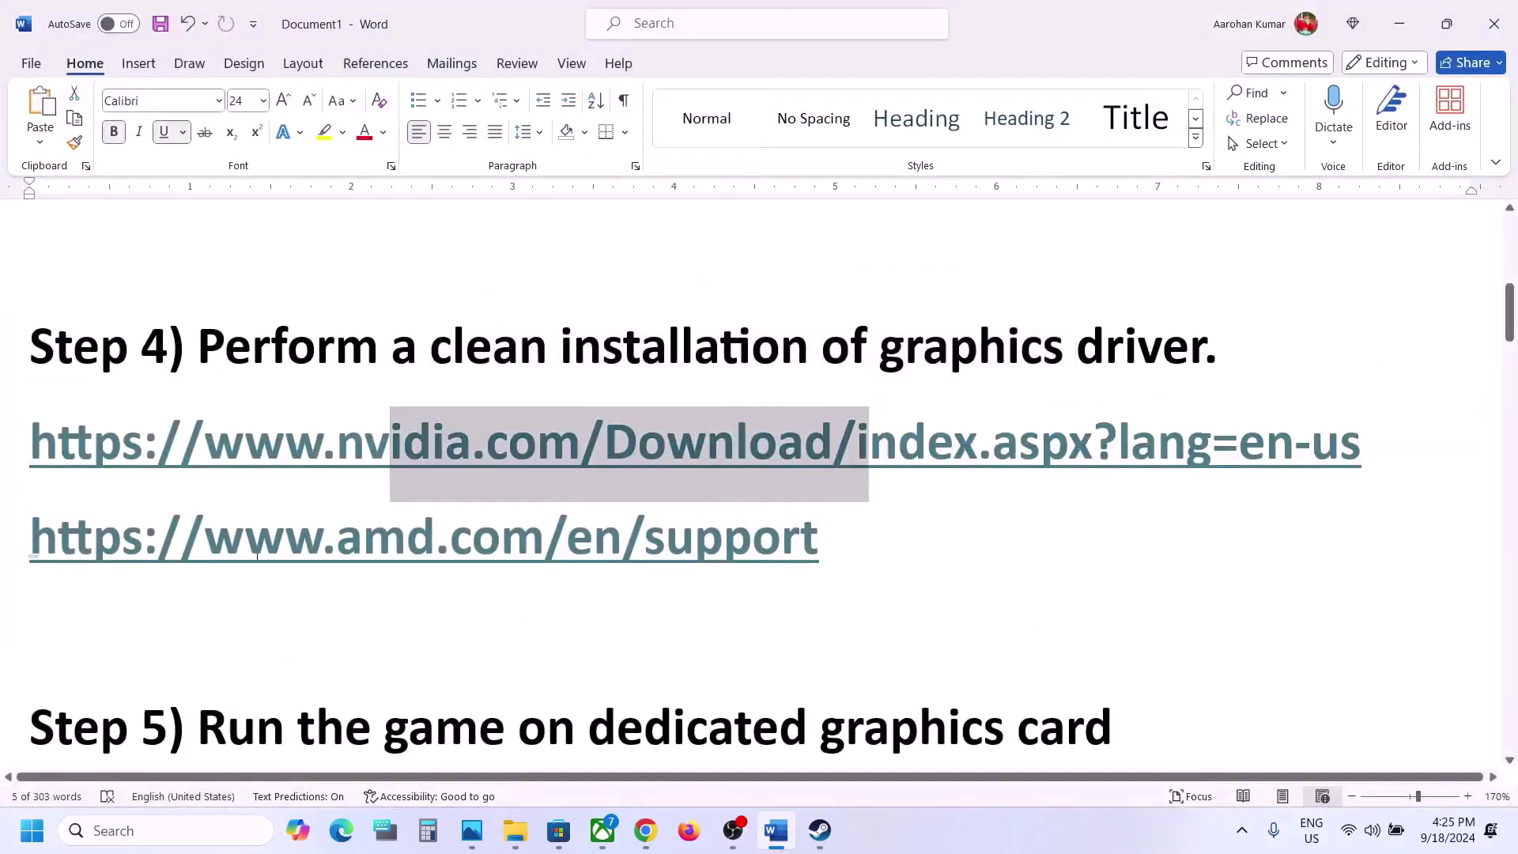
pyautogui.moveTo(218, 555); pyautogui.dragTo(721, 554)
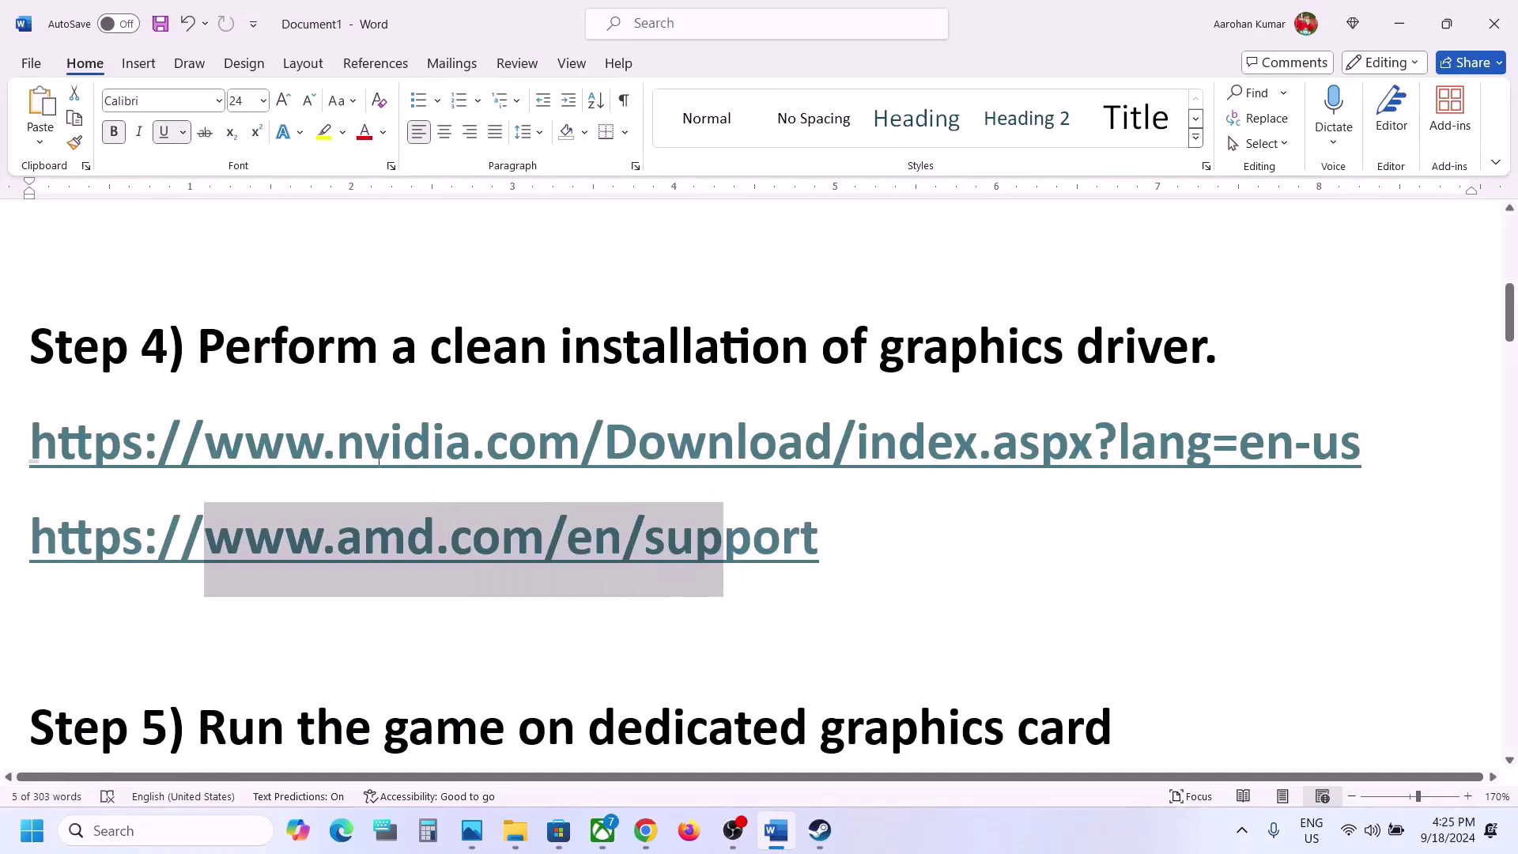
pyautogui.moveTo(367, 447); pyautogui.dragTo(894, 449)
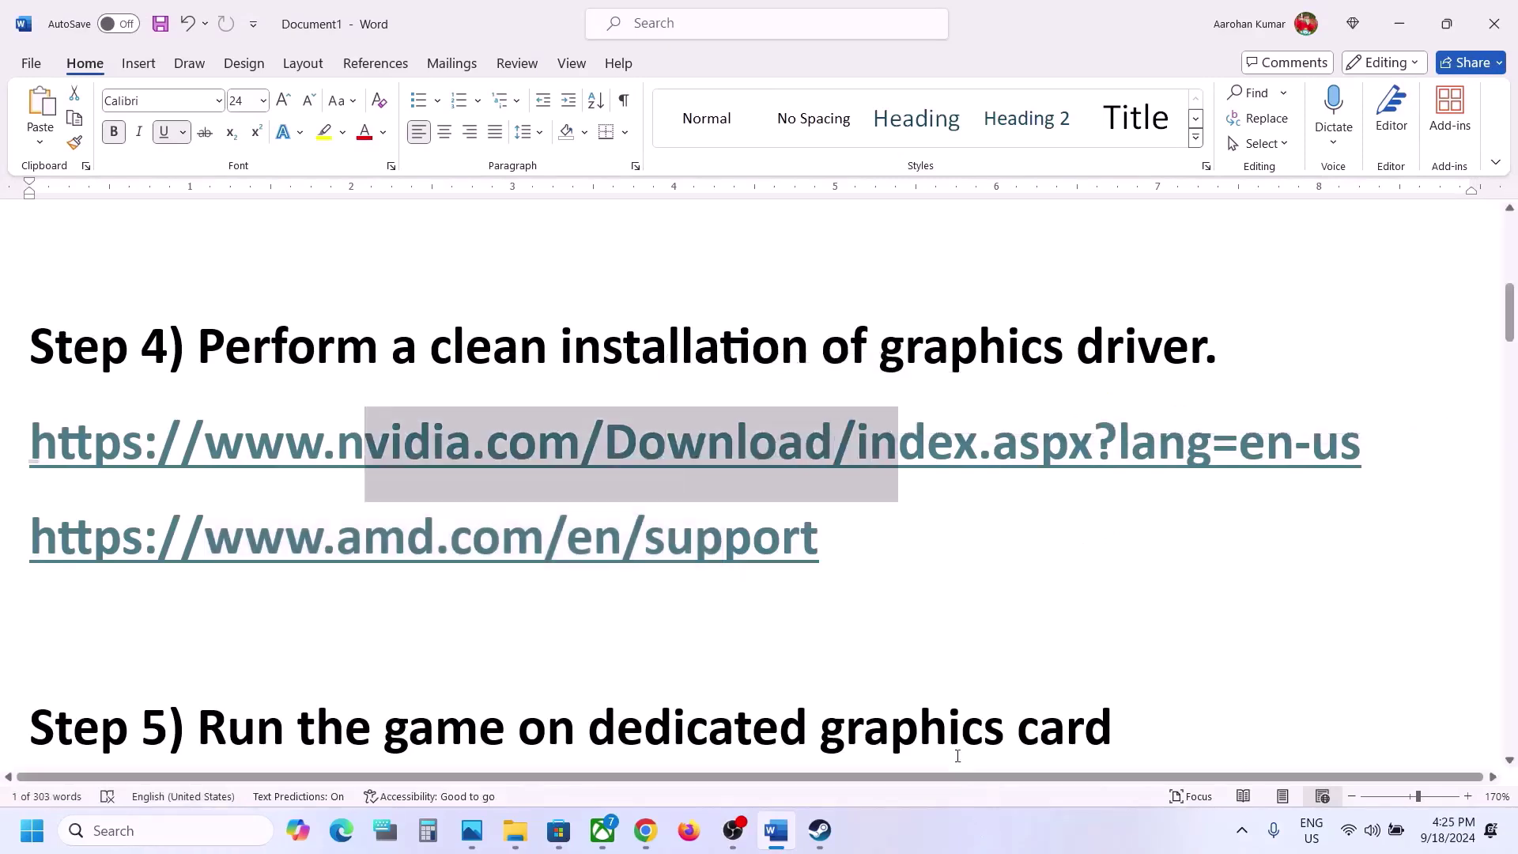
pyautogui.moveTo(205, 554); pyautogui.dragTo(715, 571)
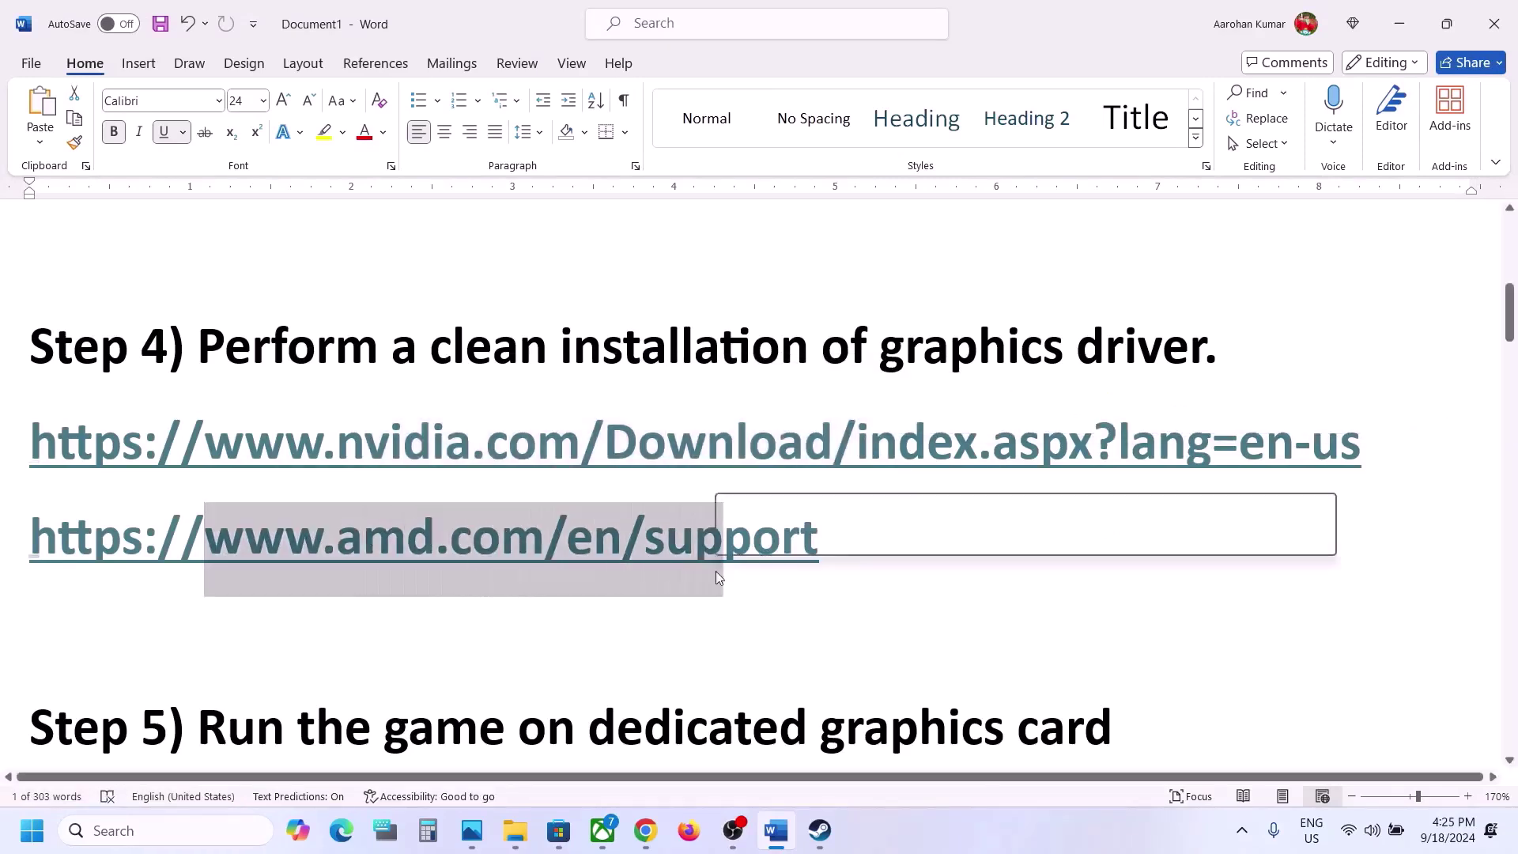
pyautogui.click(498, 546)
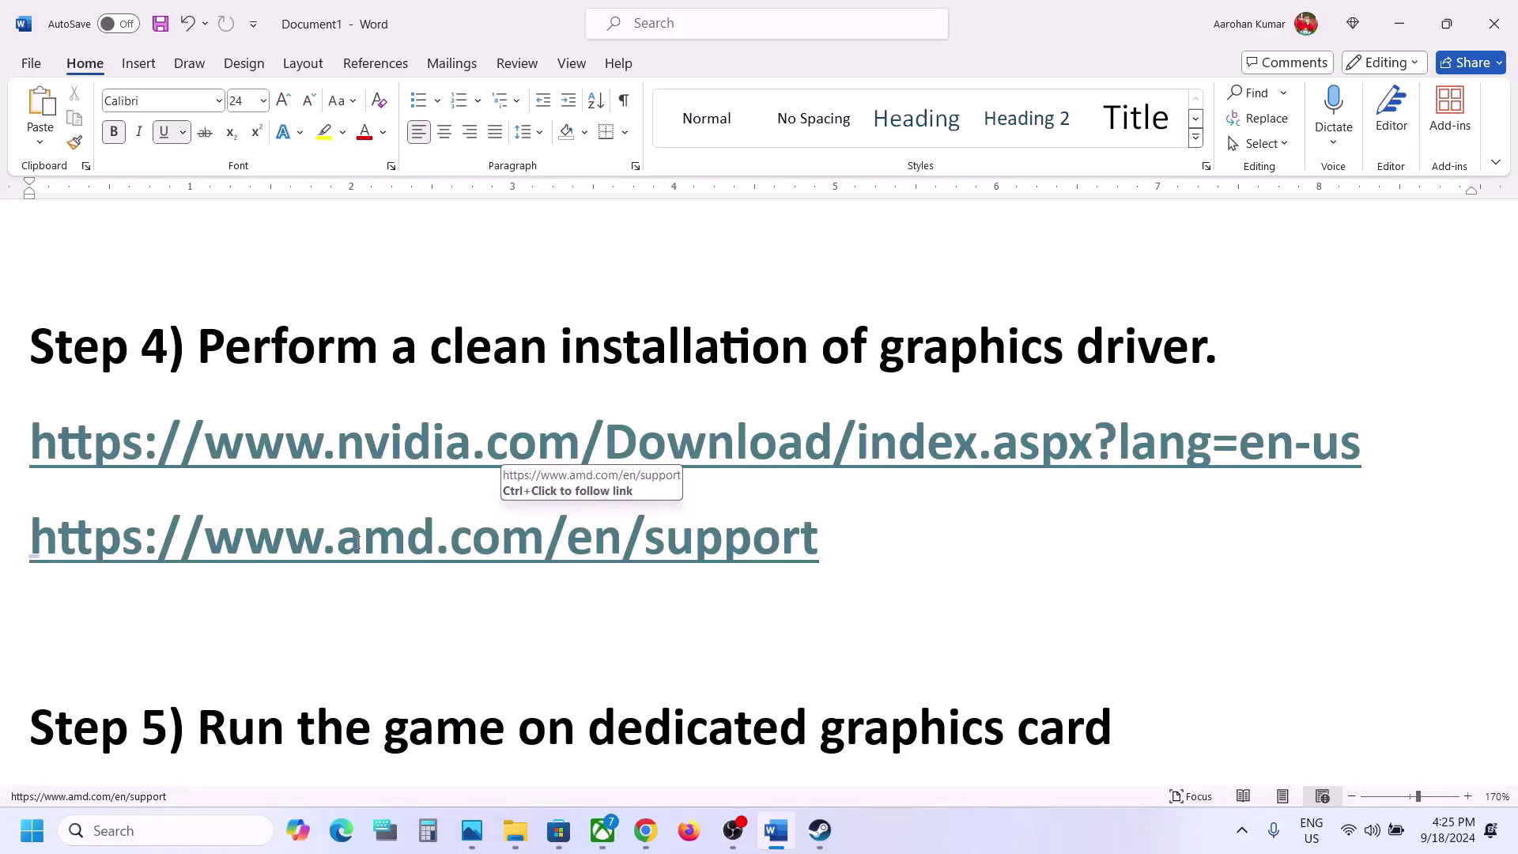
pyautogui.moveTo(322, 538); pyautogui.dragTo(813, 539)
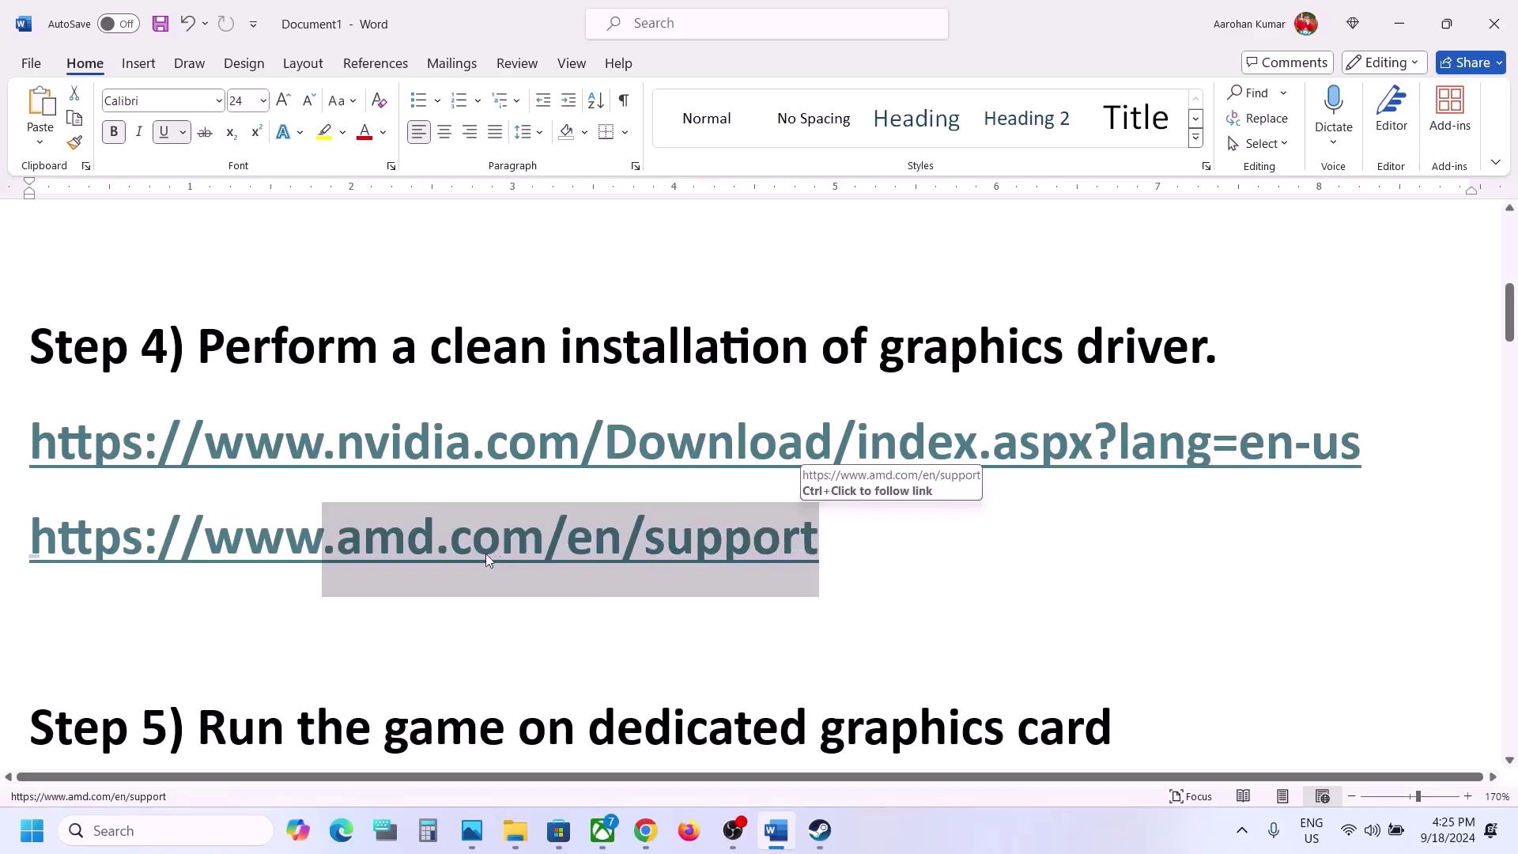
pyautogui.moveTo(222, 546); pyautogui.dragTo(862, 555)
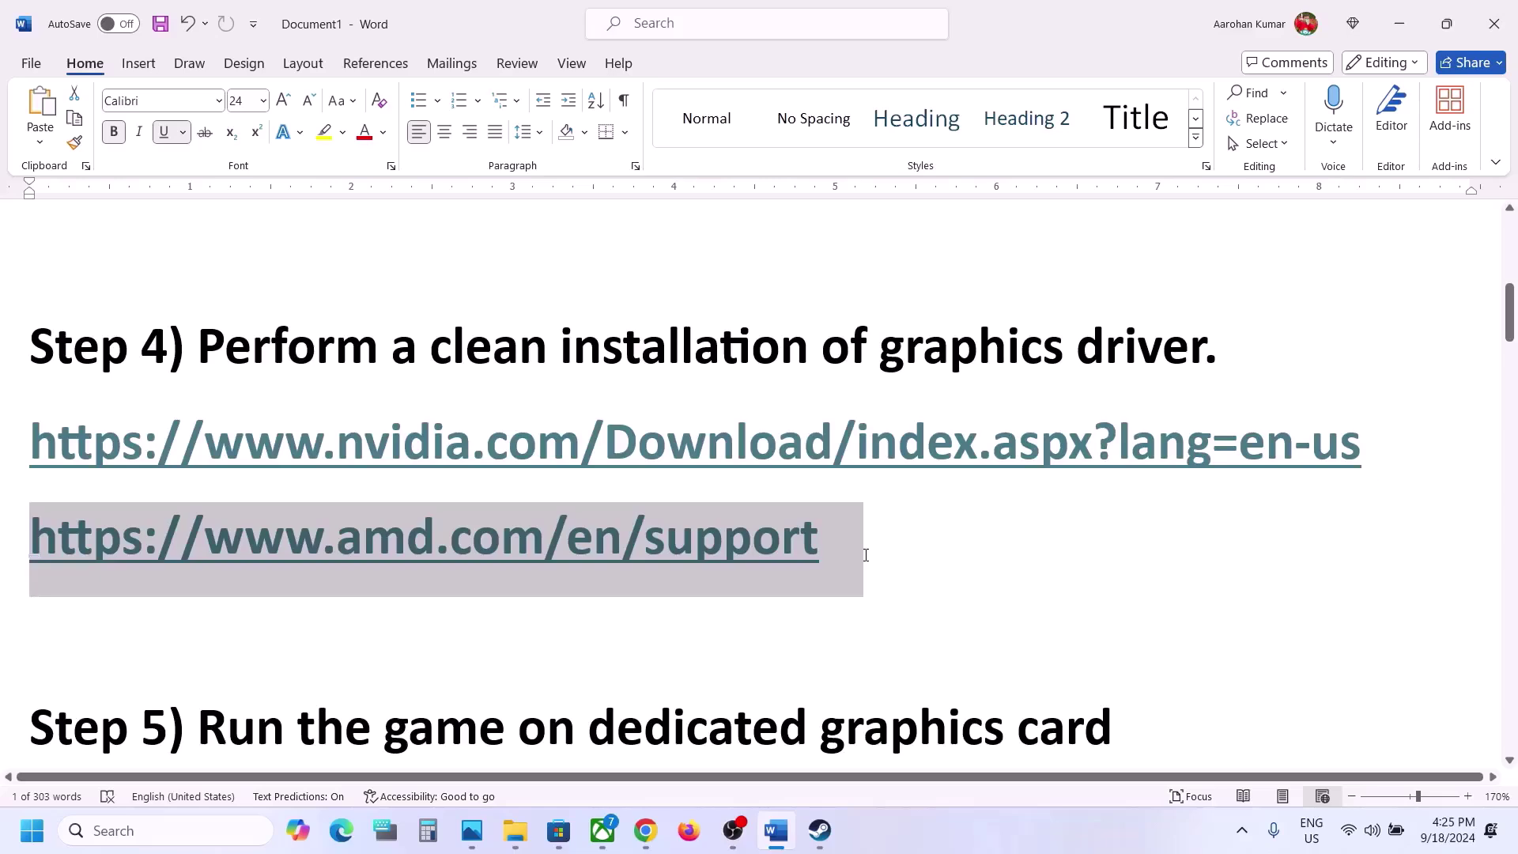
pyautogui.moveTo(244, 443); pyautogui.dragTo(668, 447)
pyautogui.click(920, 821)
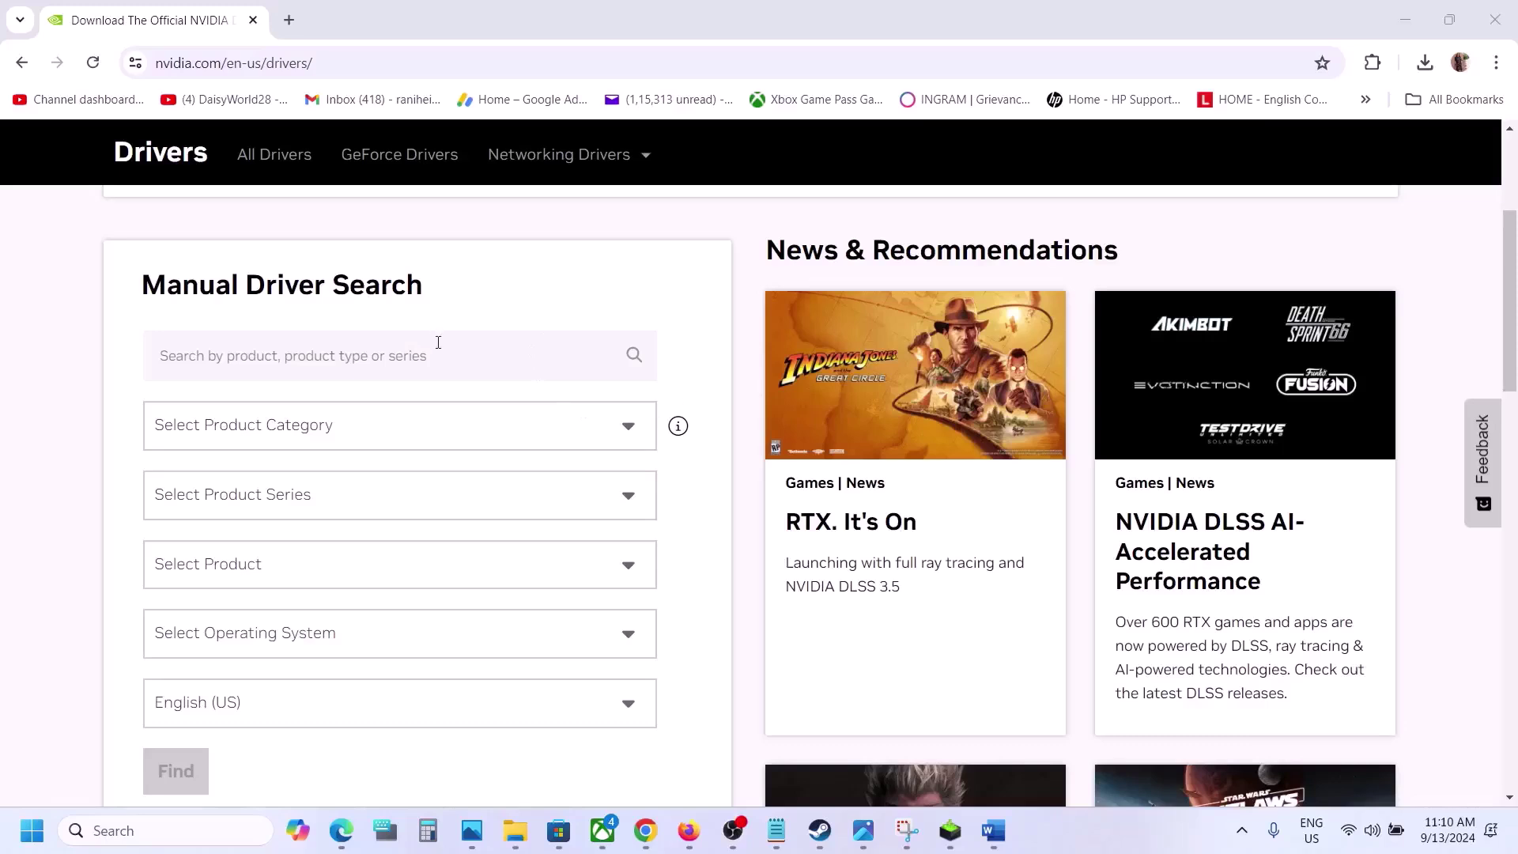
# - Search drivers for GeForce RTX 30 Series (Notebooks), RTX 3050 Laptop GPU, Windows 11
pyautogui.click(316, 433)
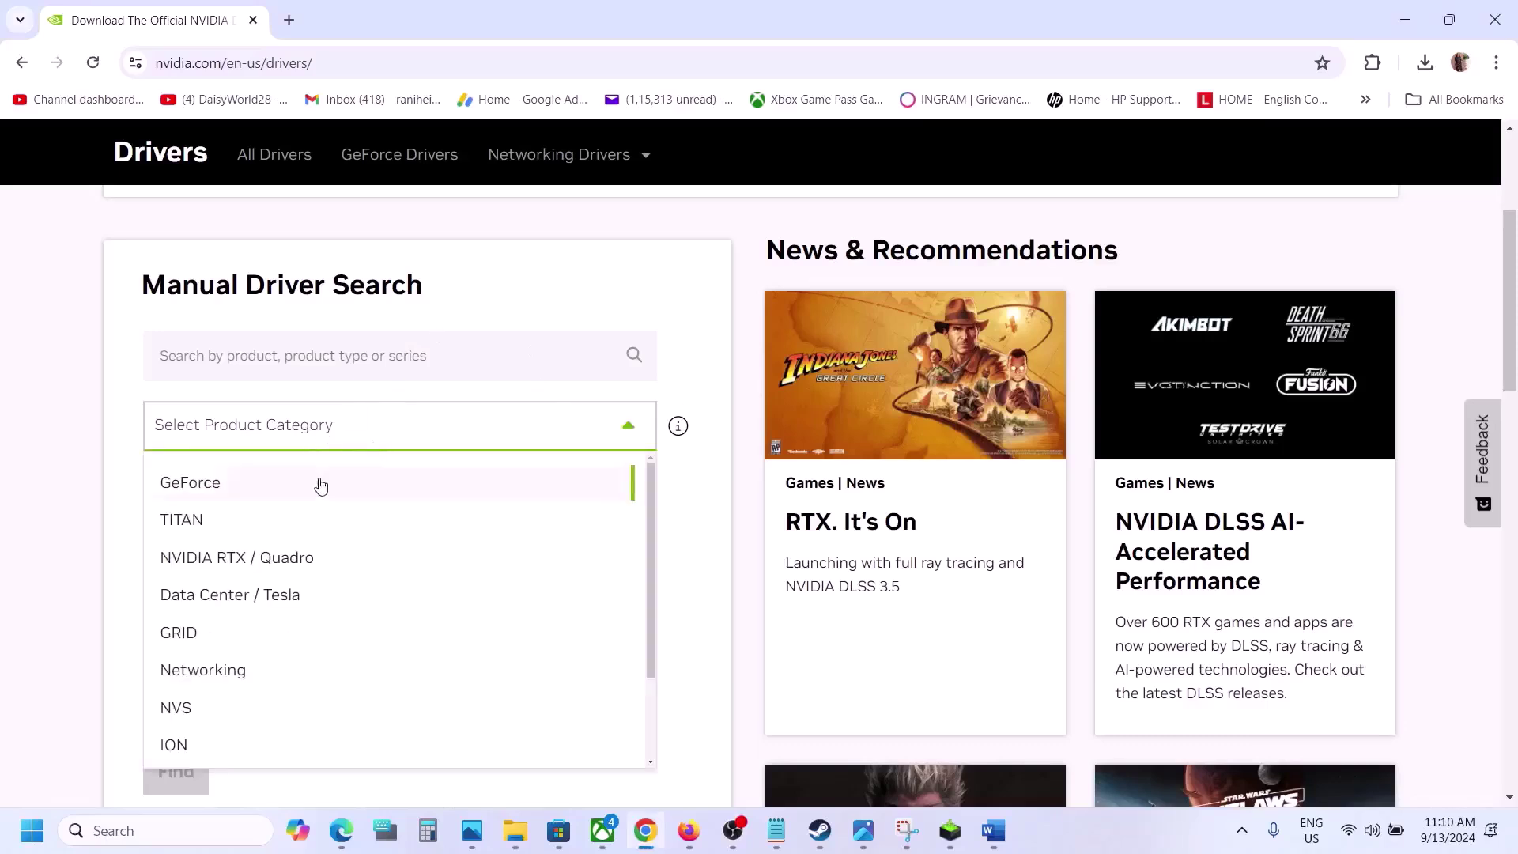
pyautogui.click(236, 495)
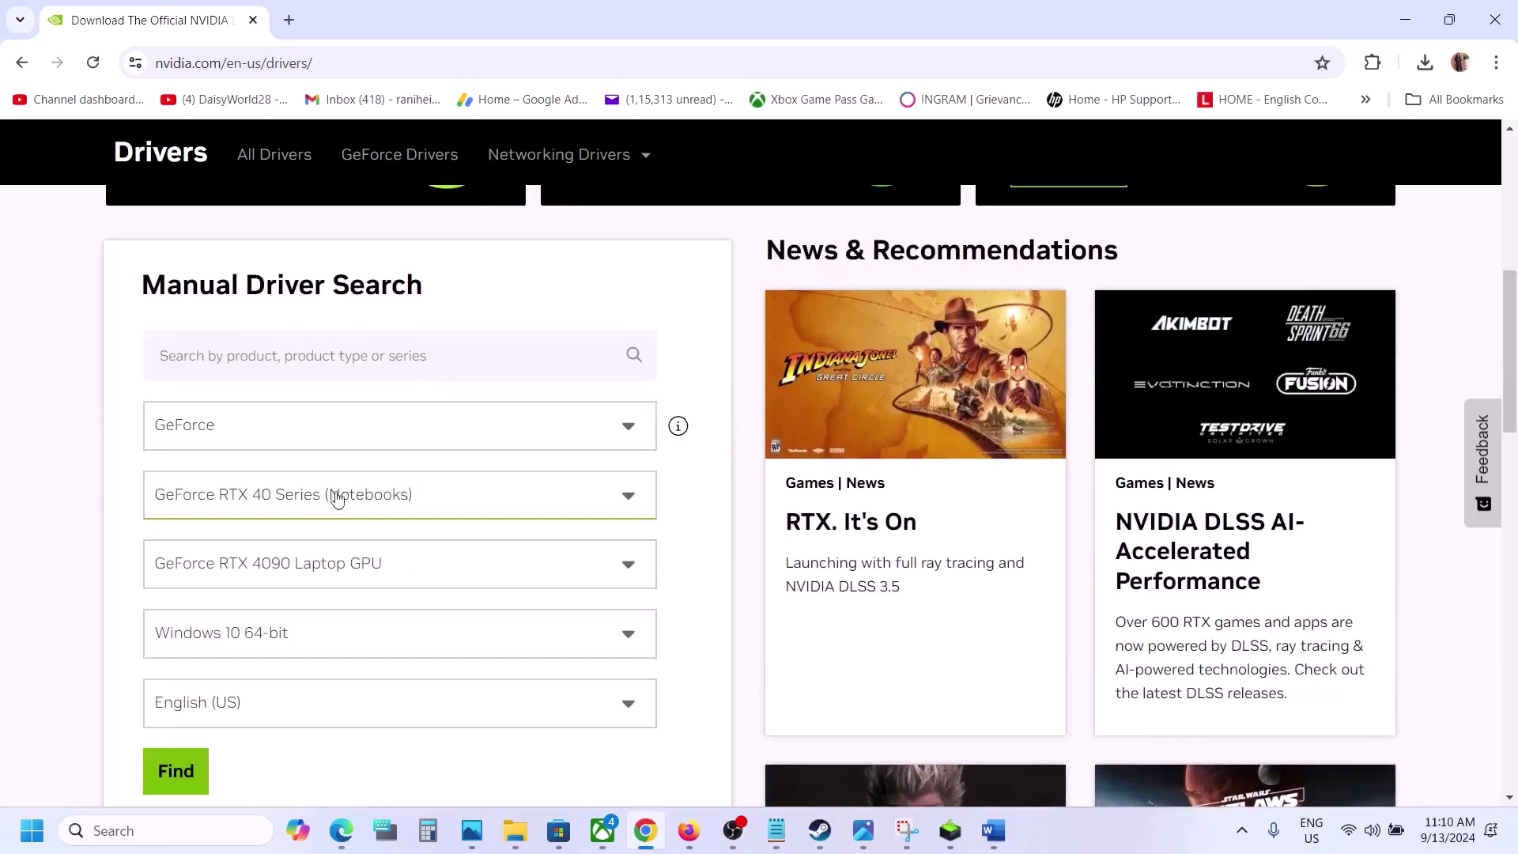
pyautogui.click(326, 497)
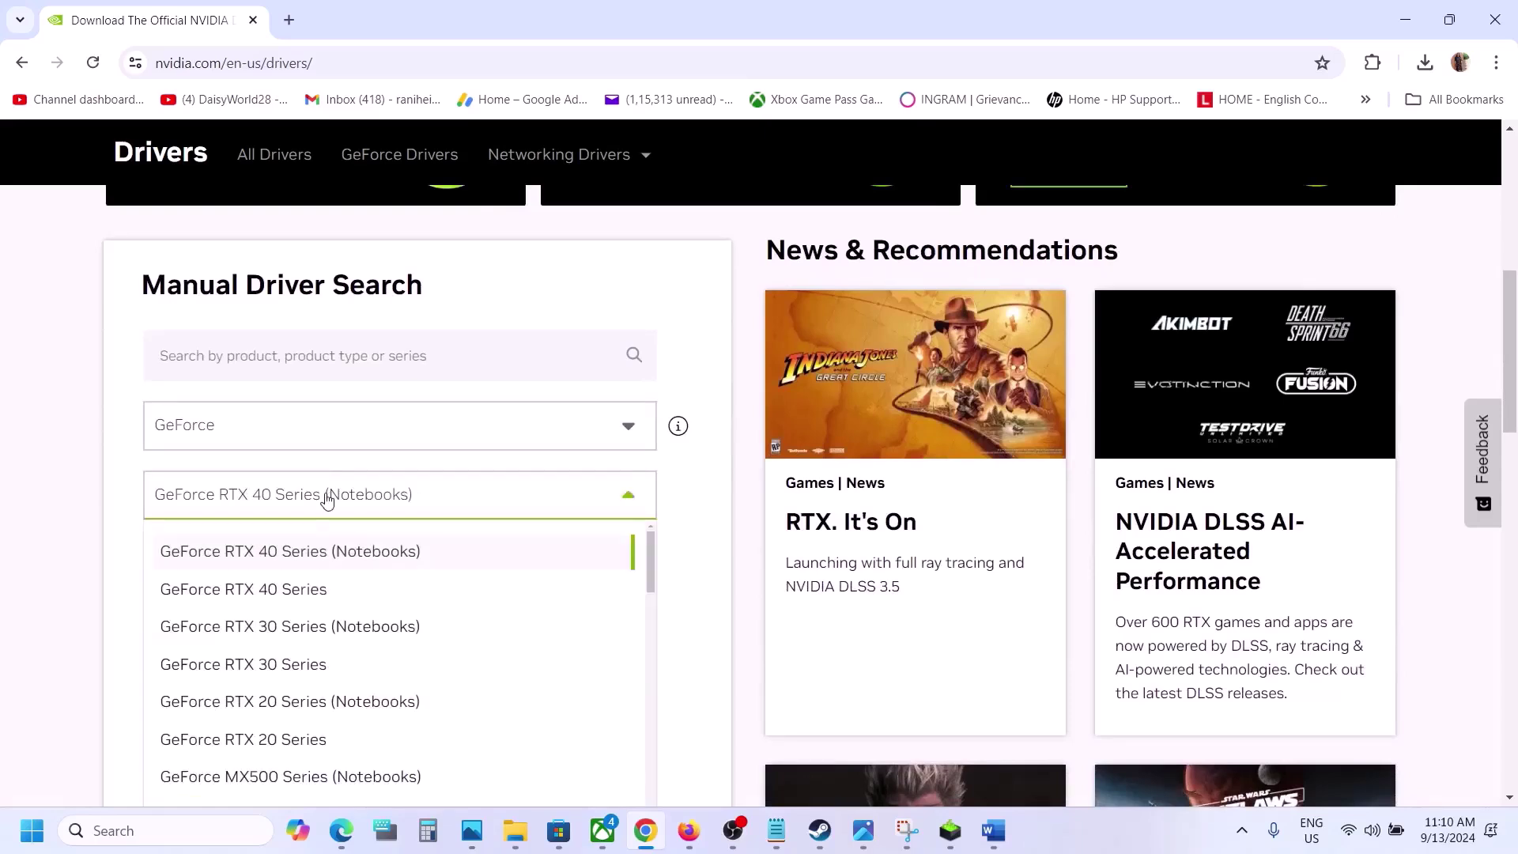
pyautogui.click(341, 638)
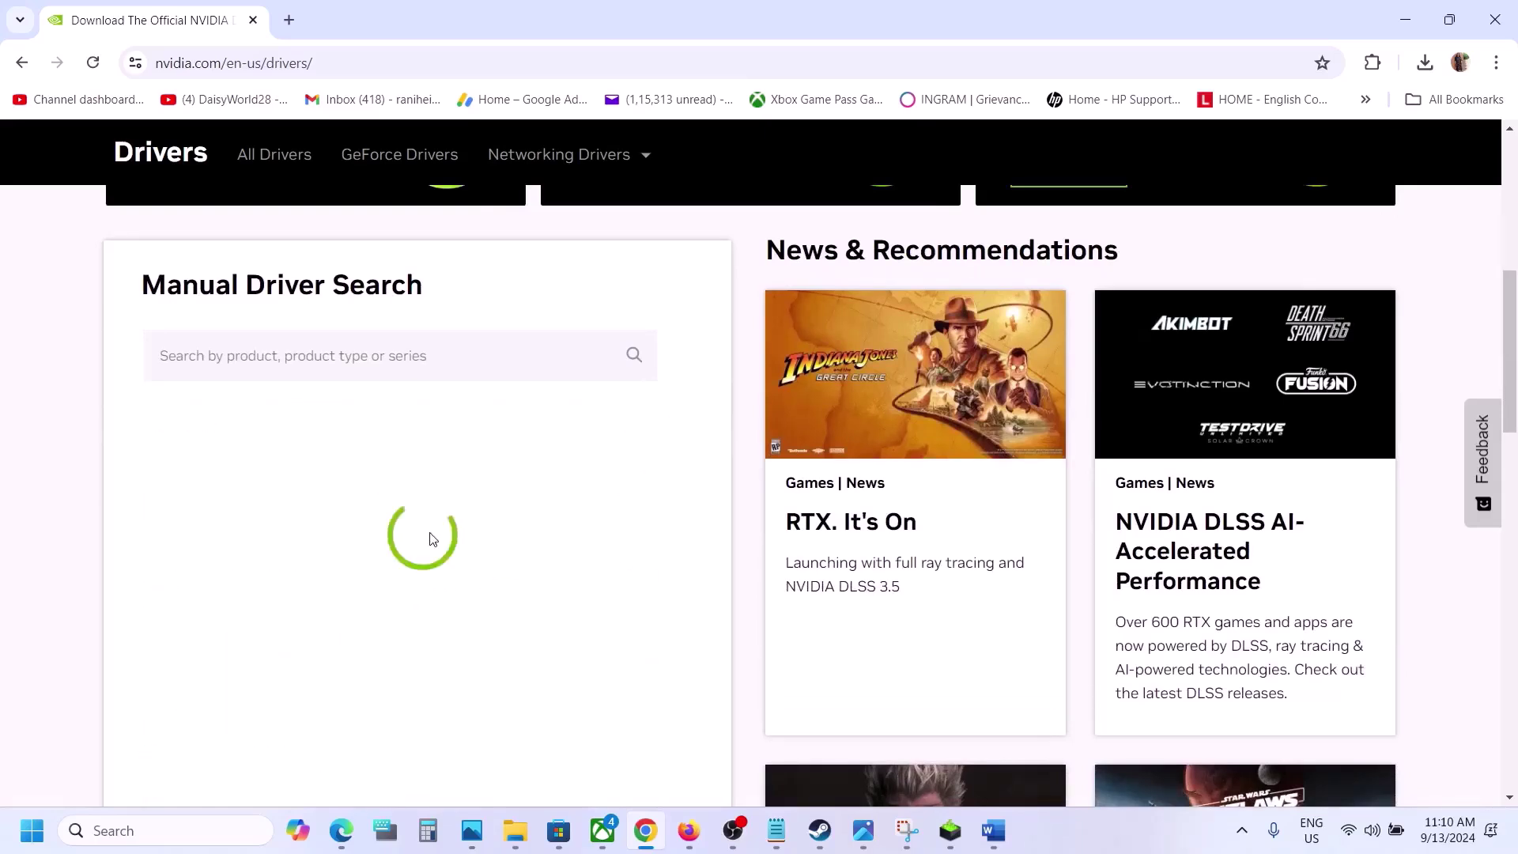
pyautogui.click(362, 565)
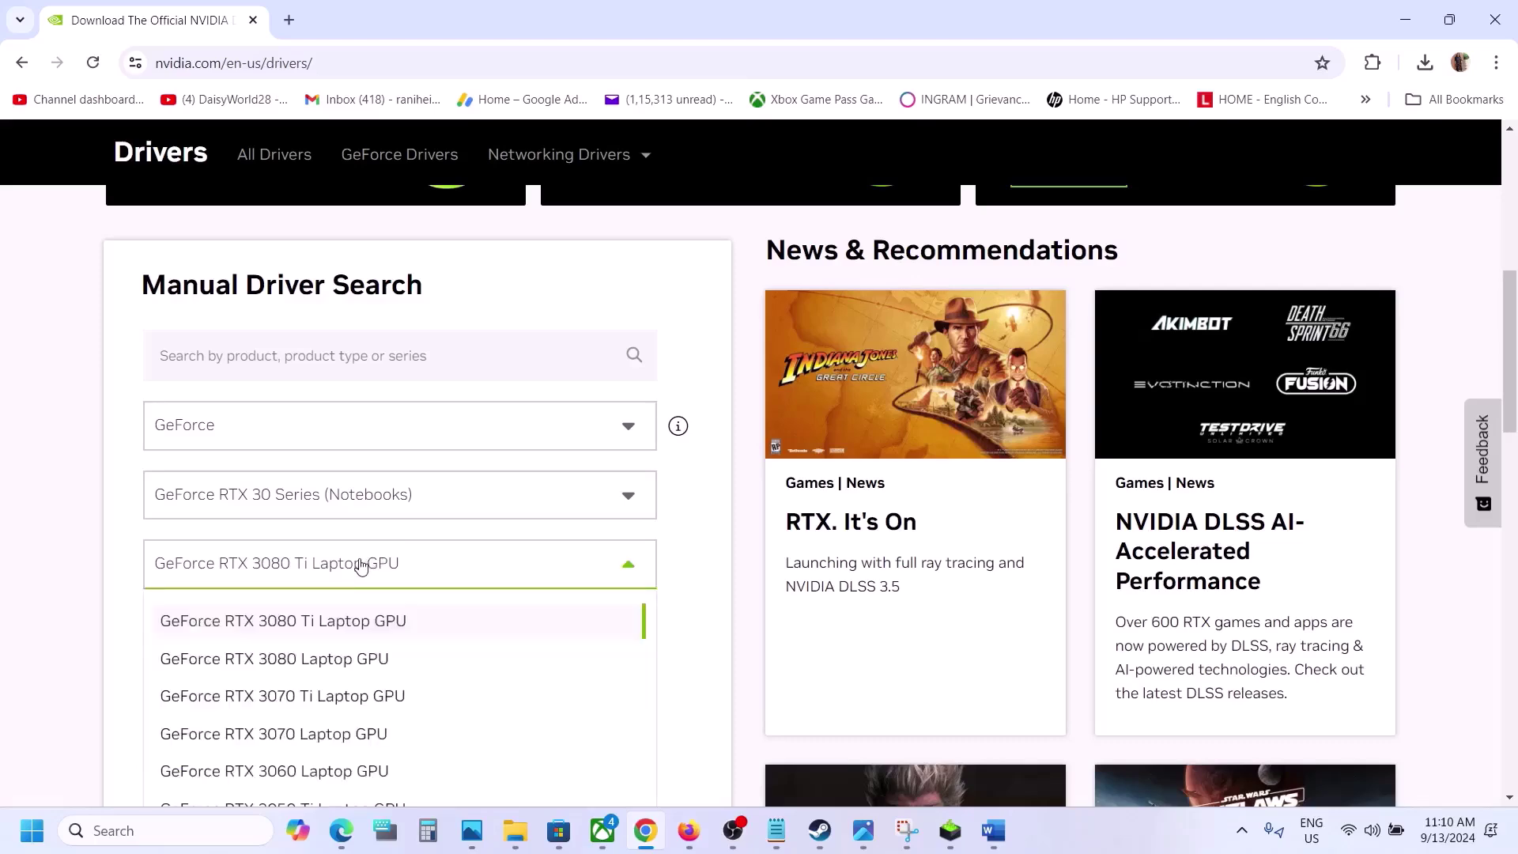
pyautogui.scroll(-3, 383, 691)
pyautogui.click(344, 622)
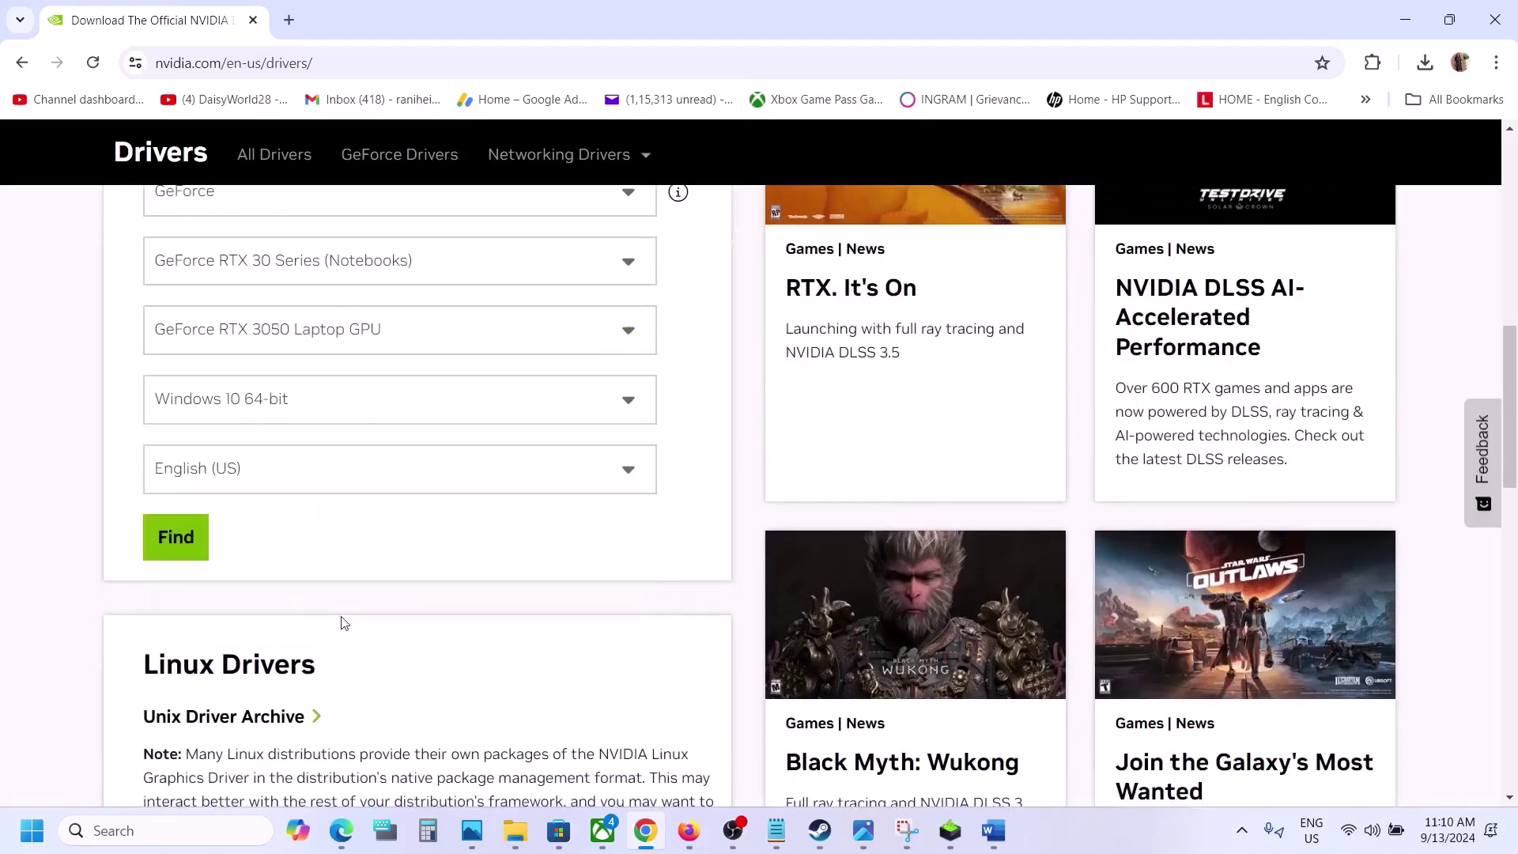
pyautogui.click(395, 401)
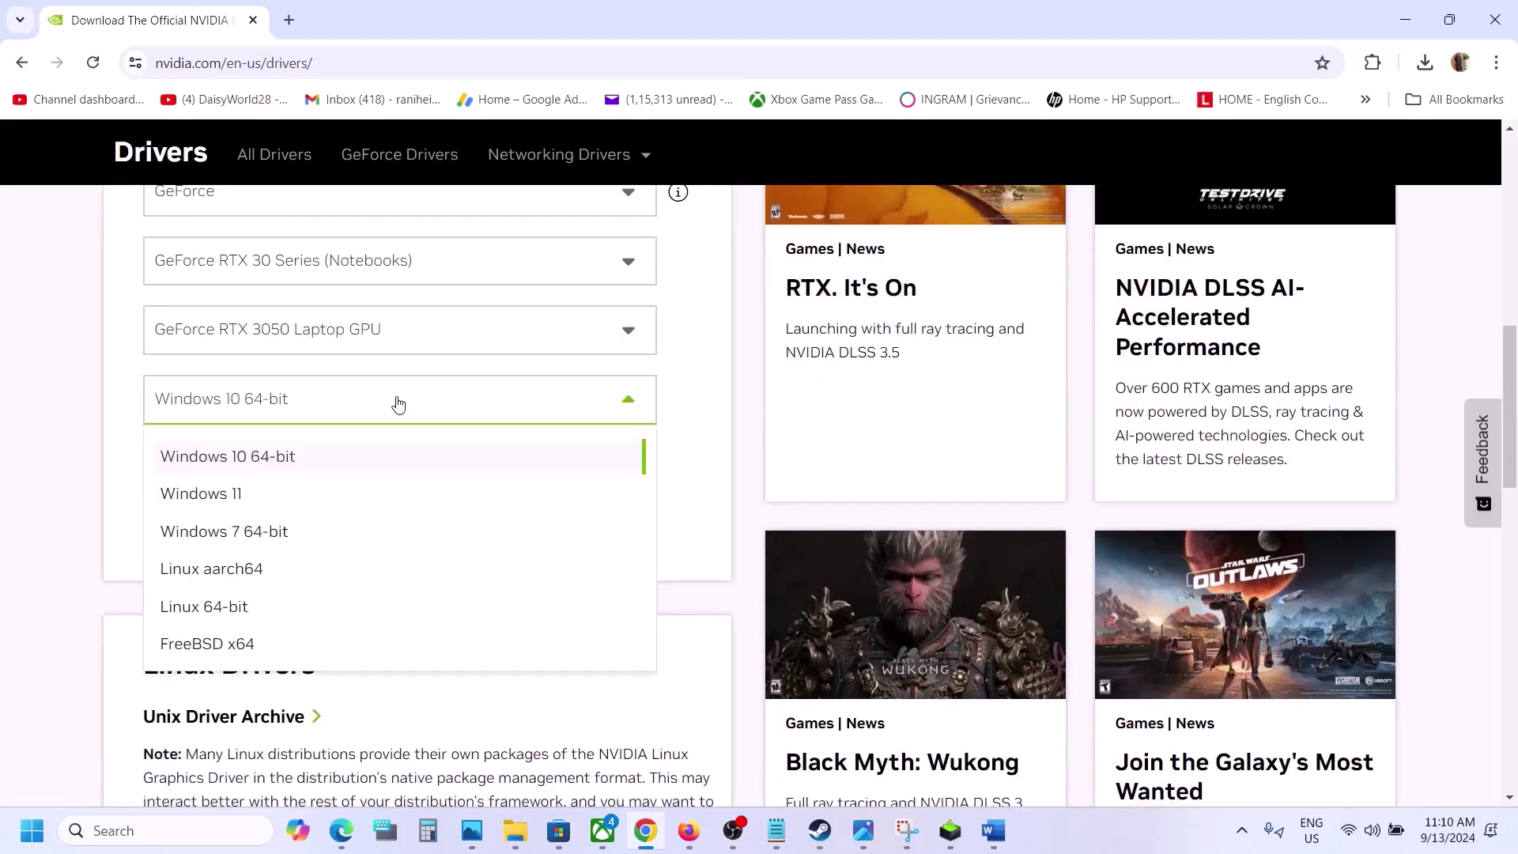
pyautogui.click(238, 495)
pyautogui.scroll(3, 406, 495)
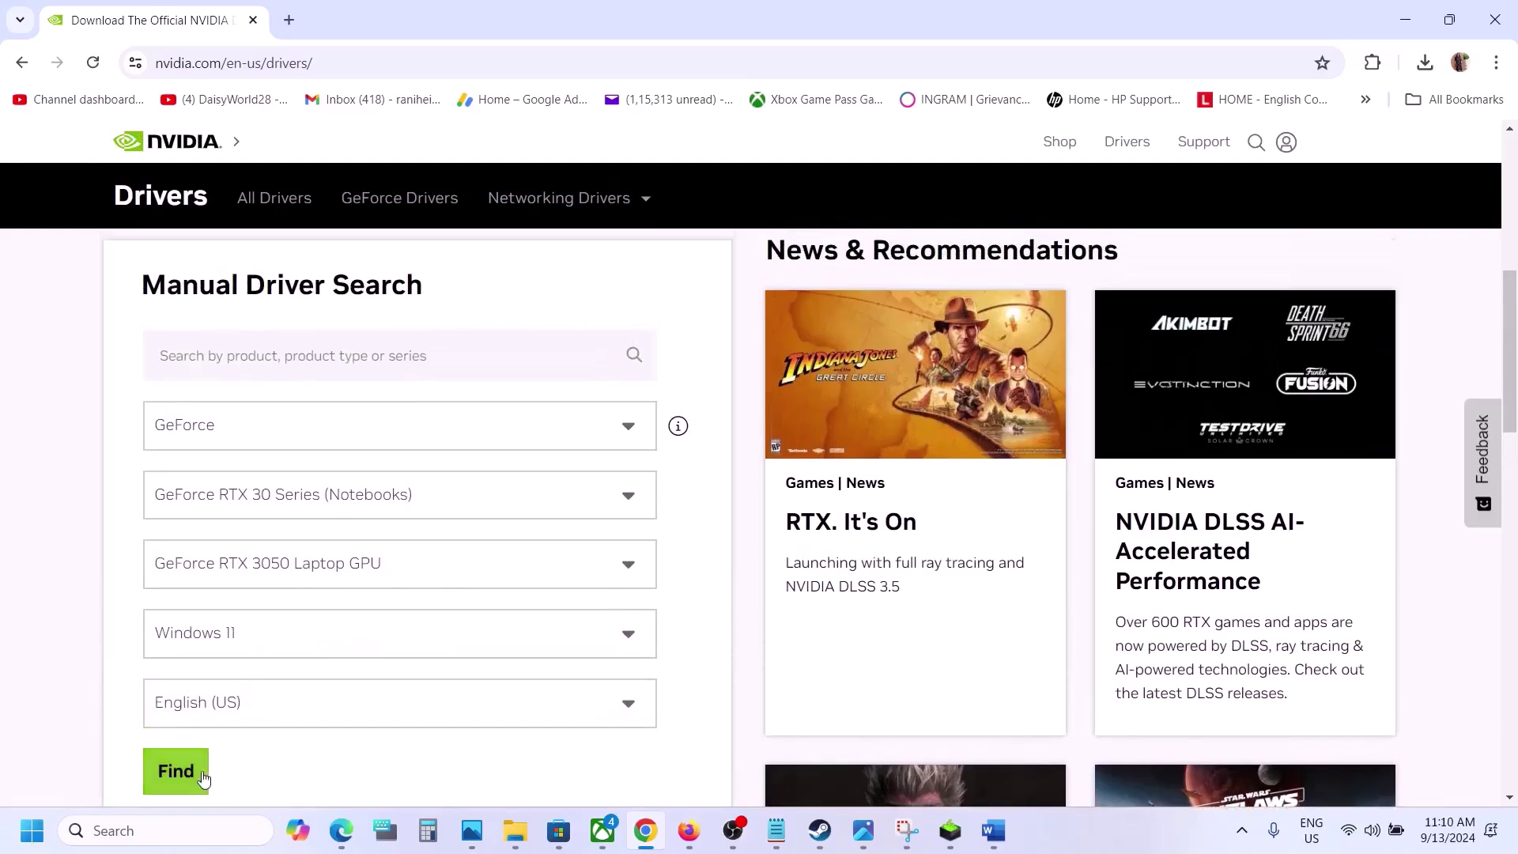
pyautogui.click(193, 772)
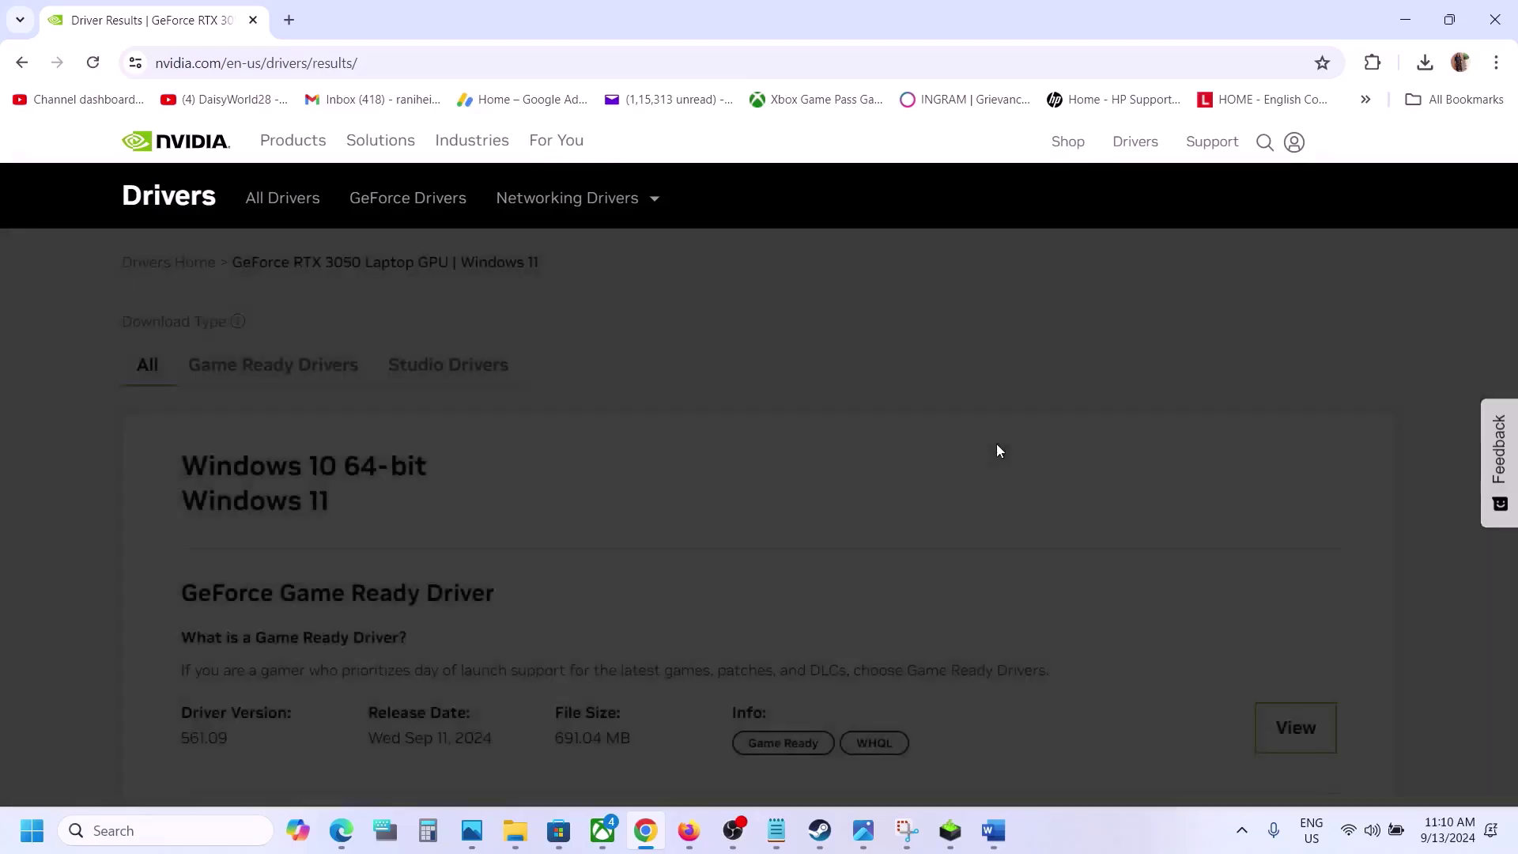
# - Open the Game Ready Driver 561.09 result, download it, and check Chrome's downloads
pyautogui.scroll(-2, 836, 490)
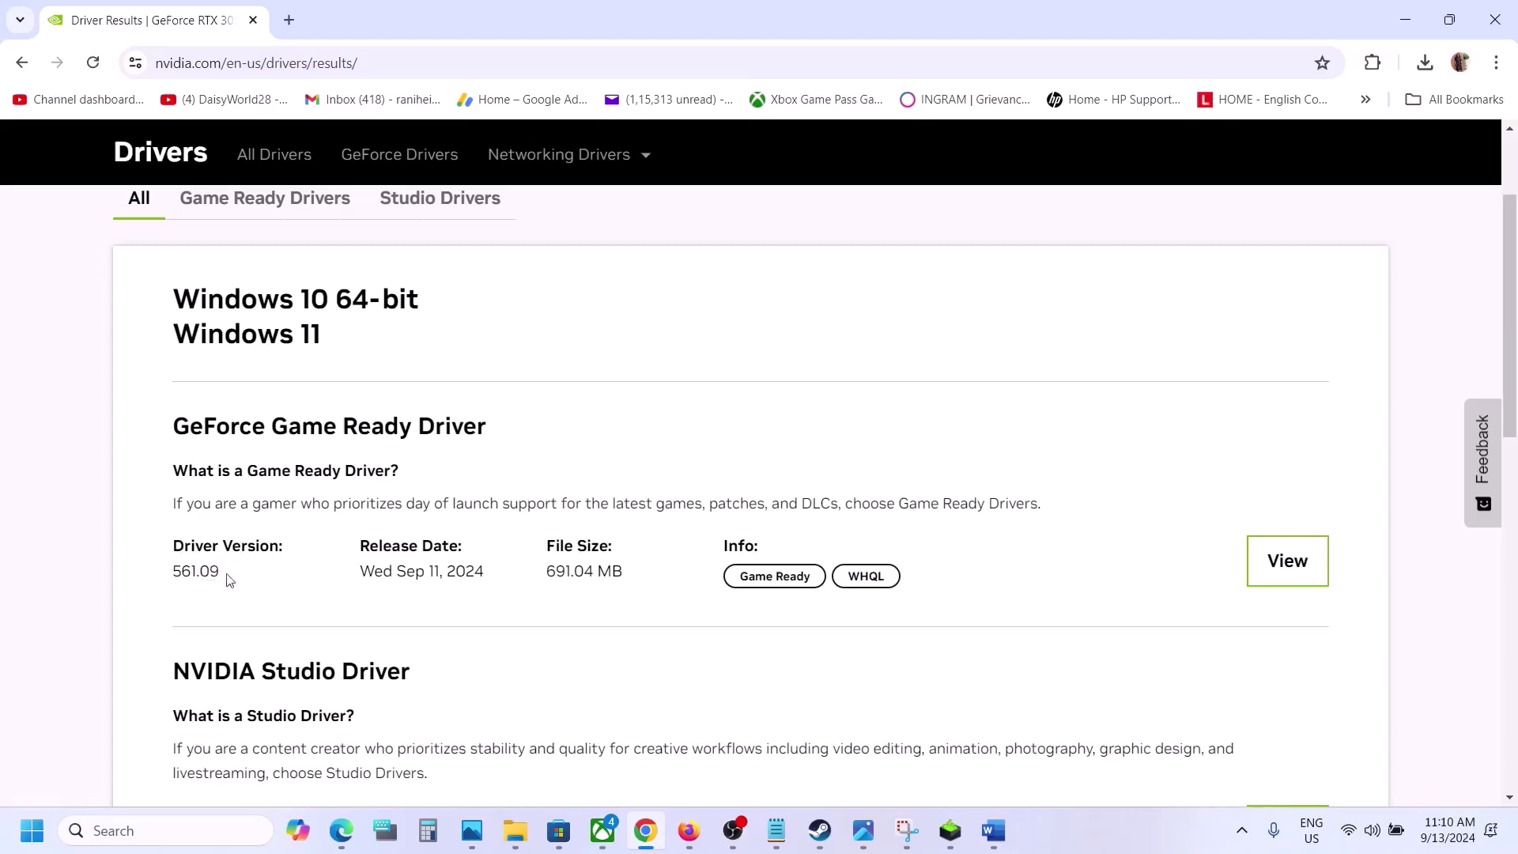
pyautogui.click(1294, 577)
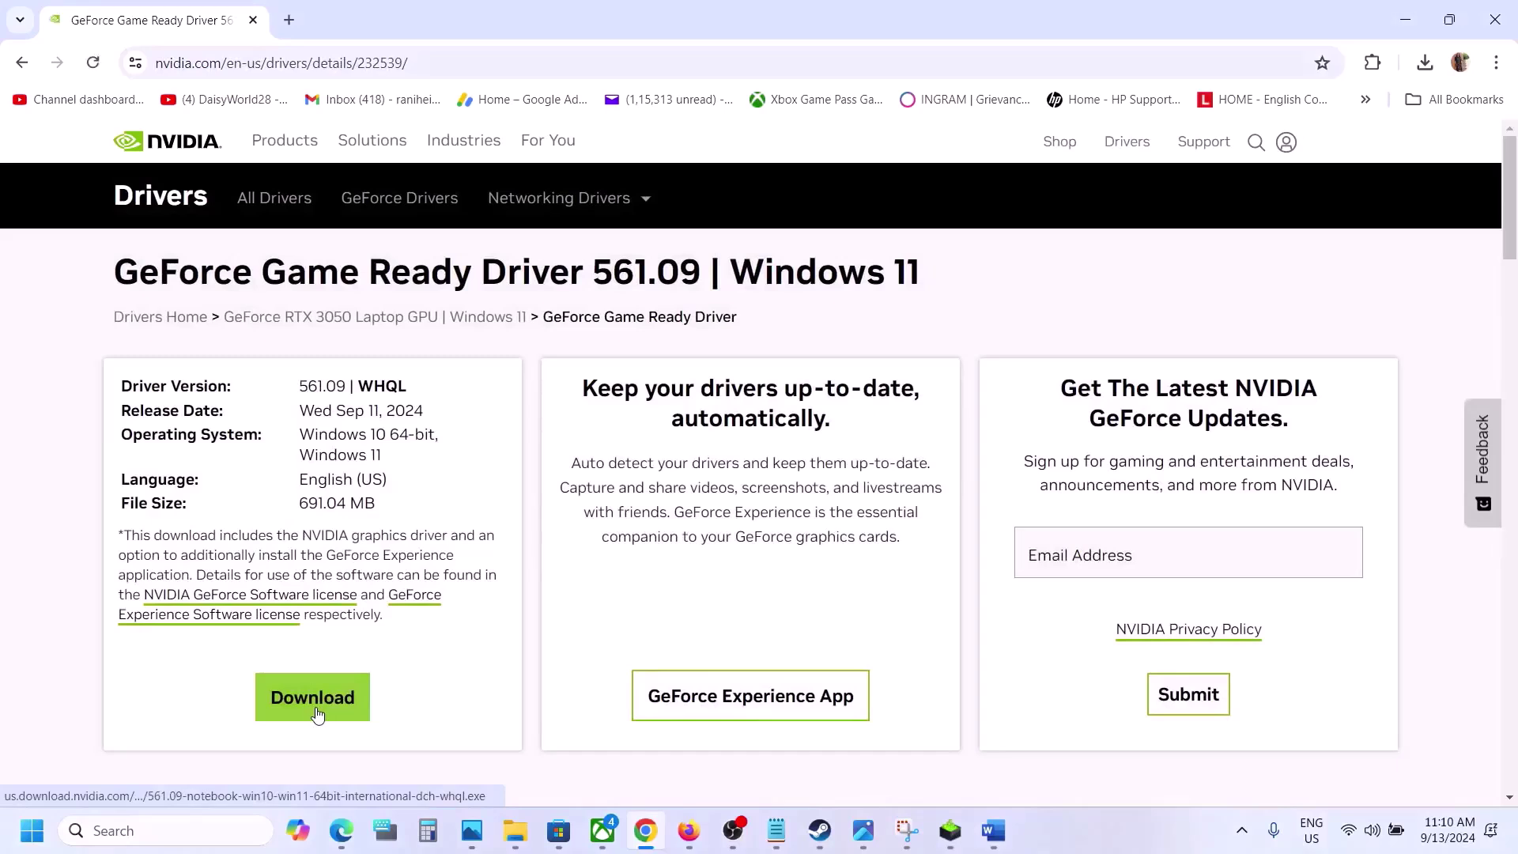
pyautogui.click(317, 714)
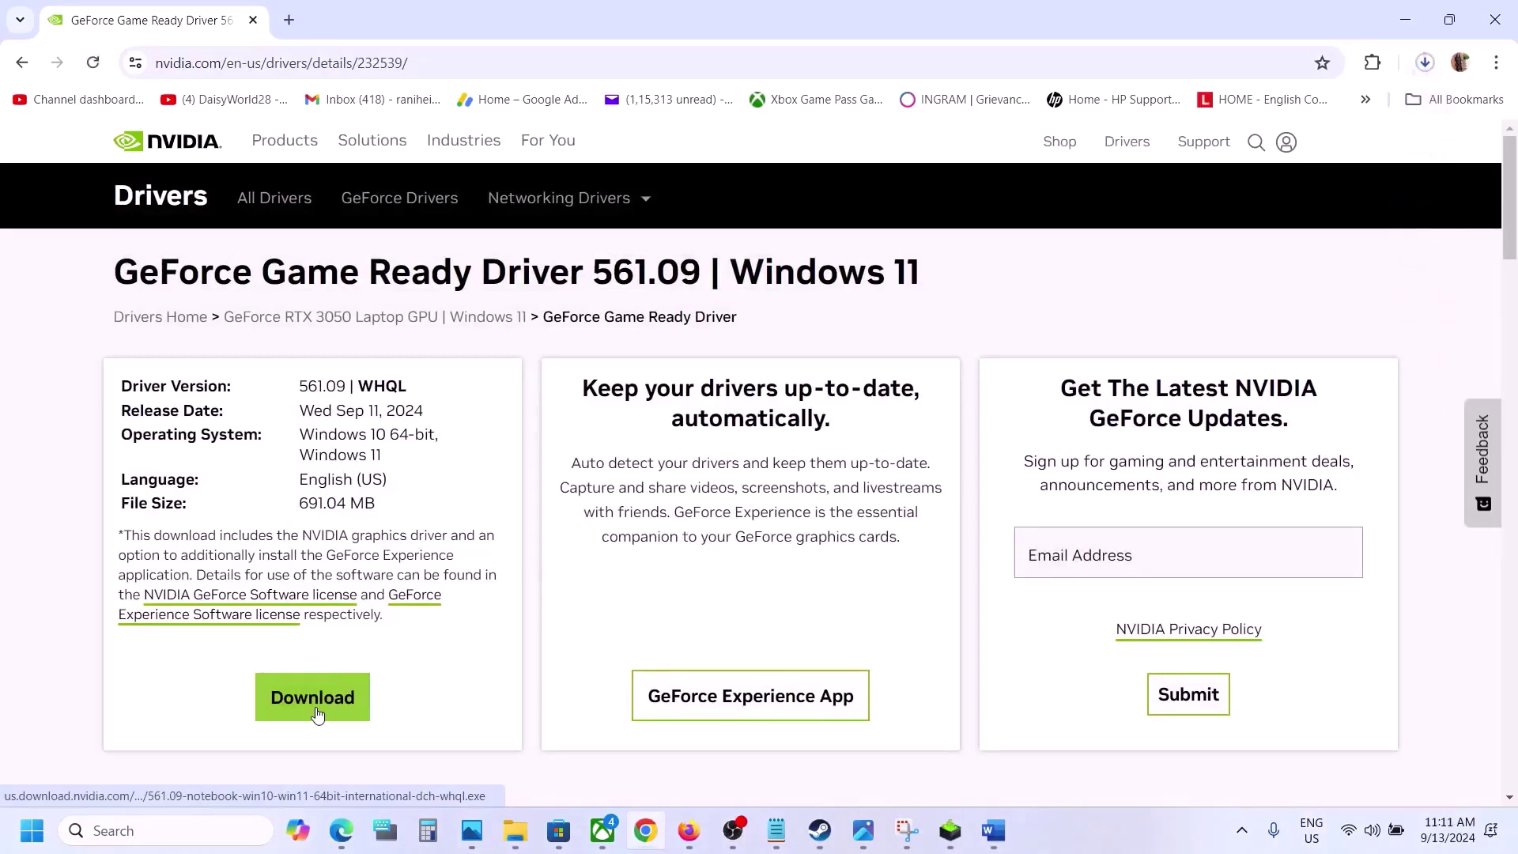
pyautogui.click(1425, 62)
# - Run the 561.09 installer, accept the license, and start a Custom (Advanced) clean installation
pyautogui.click(1244, 257)
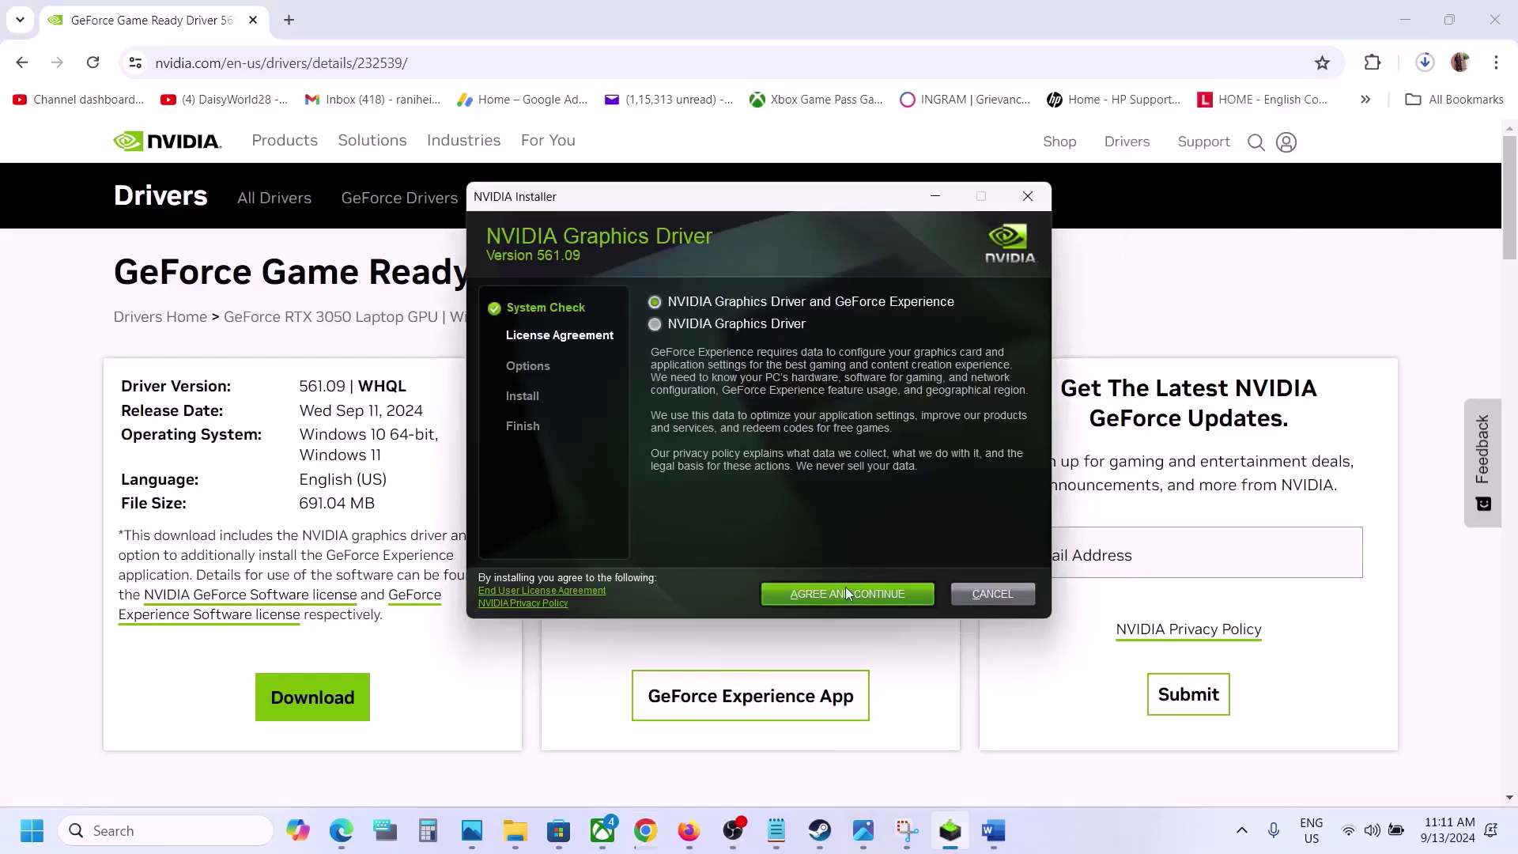
pyautogui.click(846, 594)
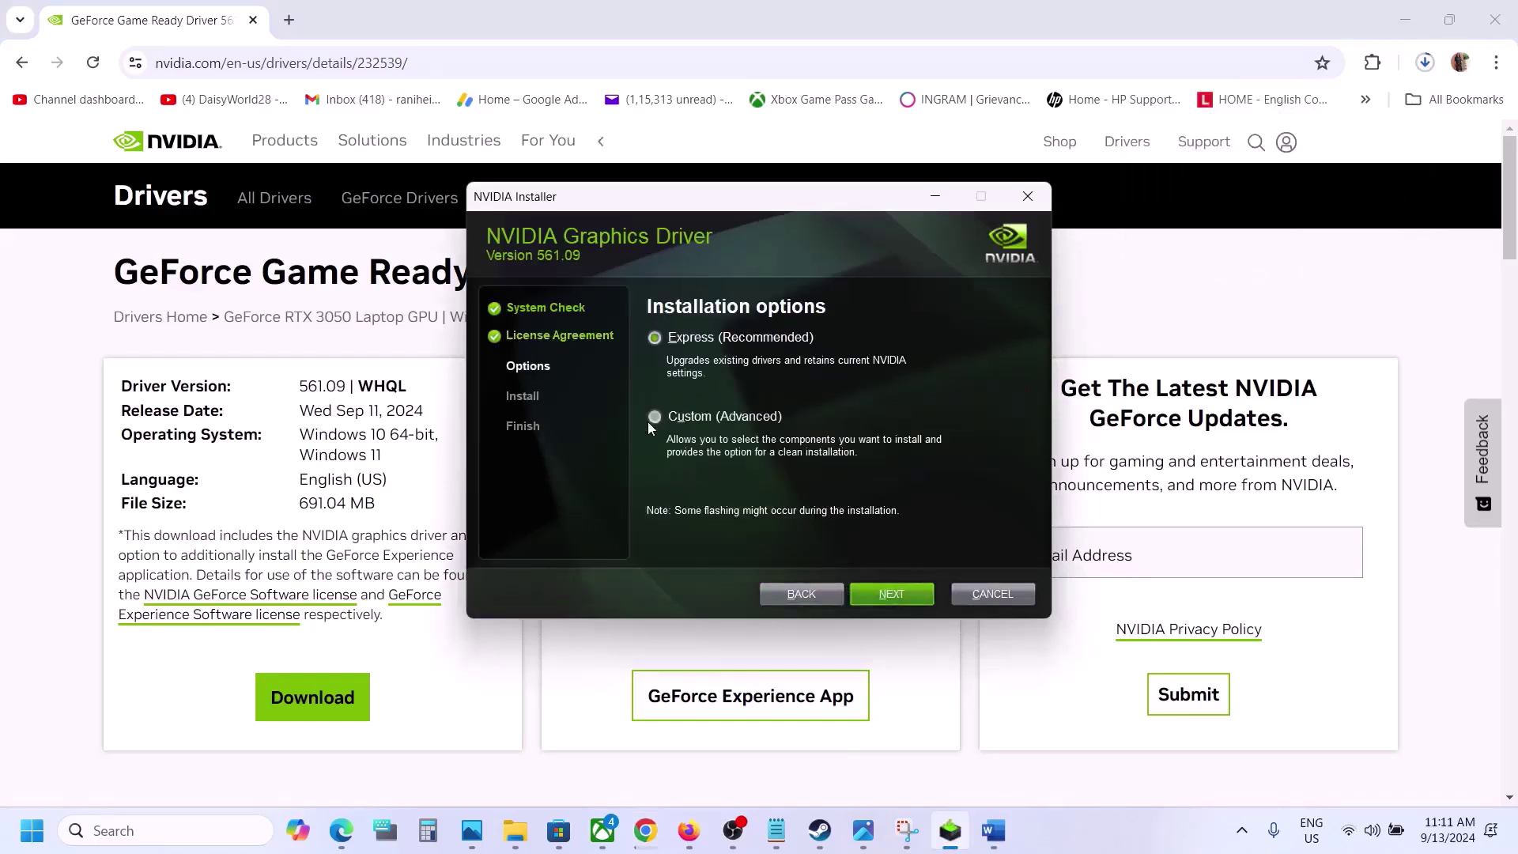
pyautogui.click(660, 416)
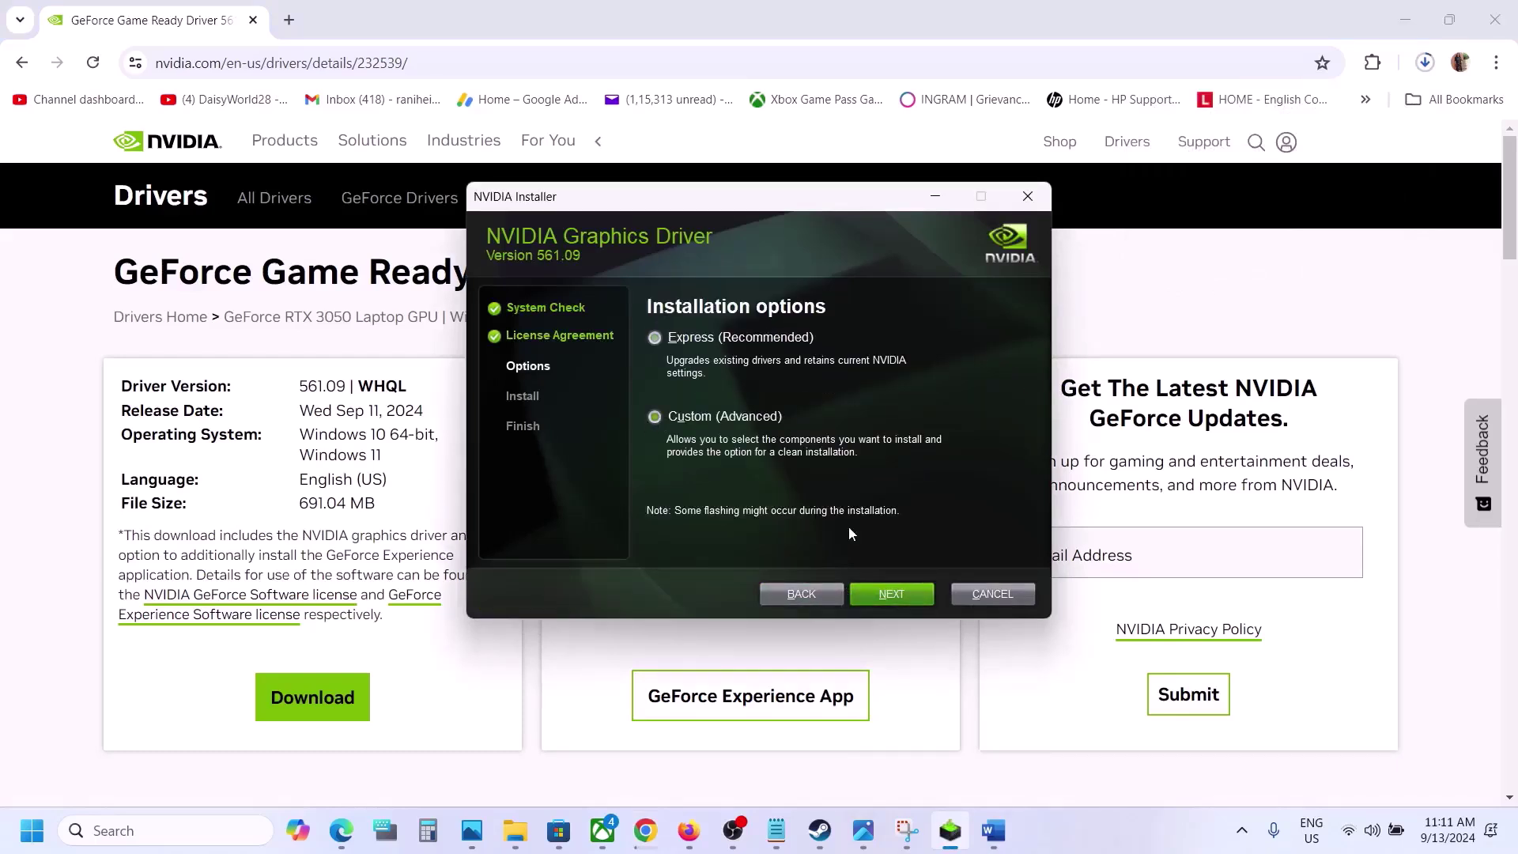
pyautogui.click(898, 596)
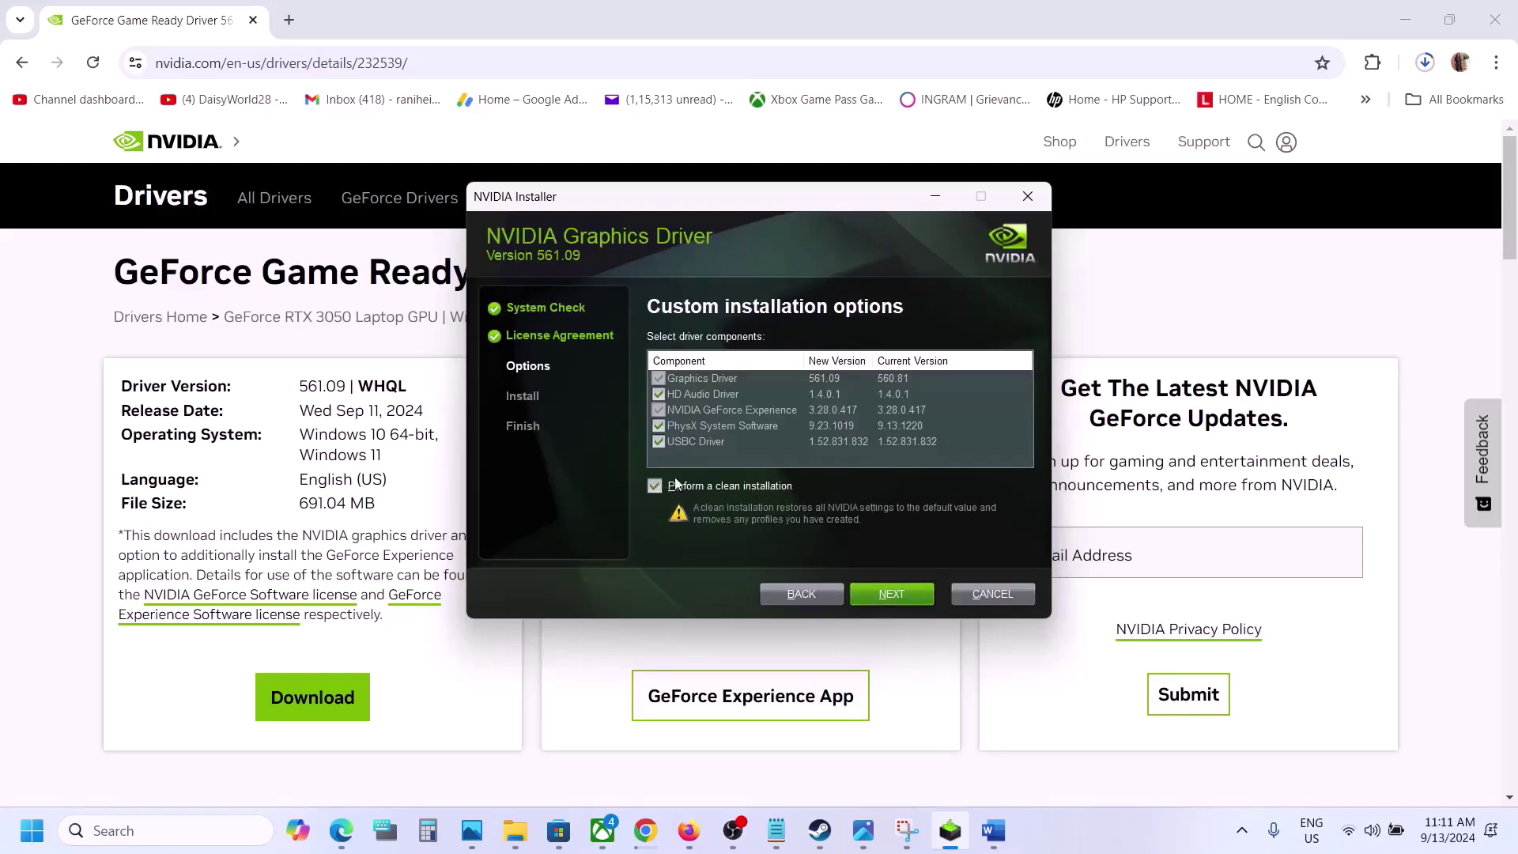
pyautogui.click(893, 594)
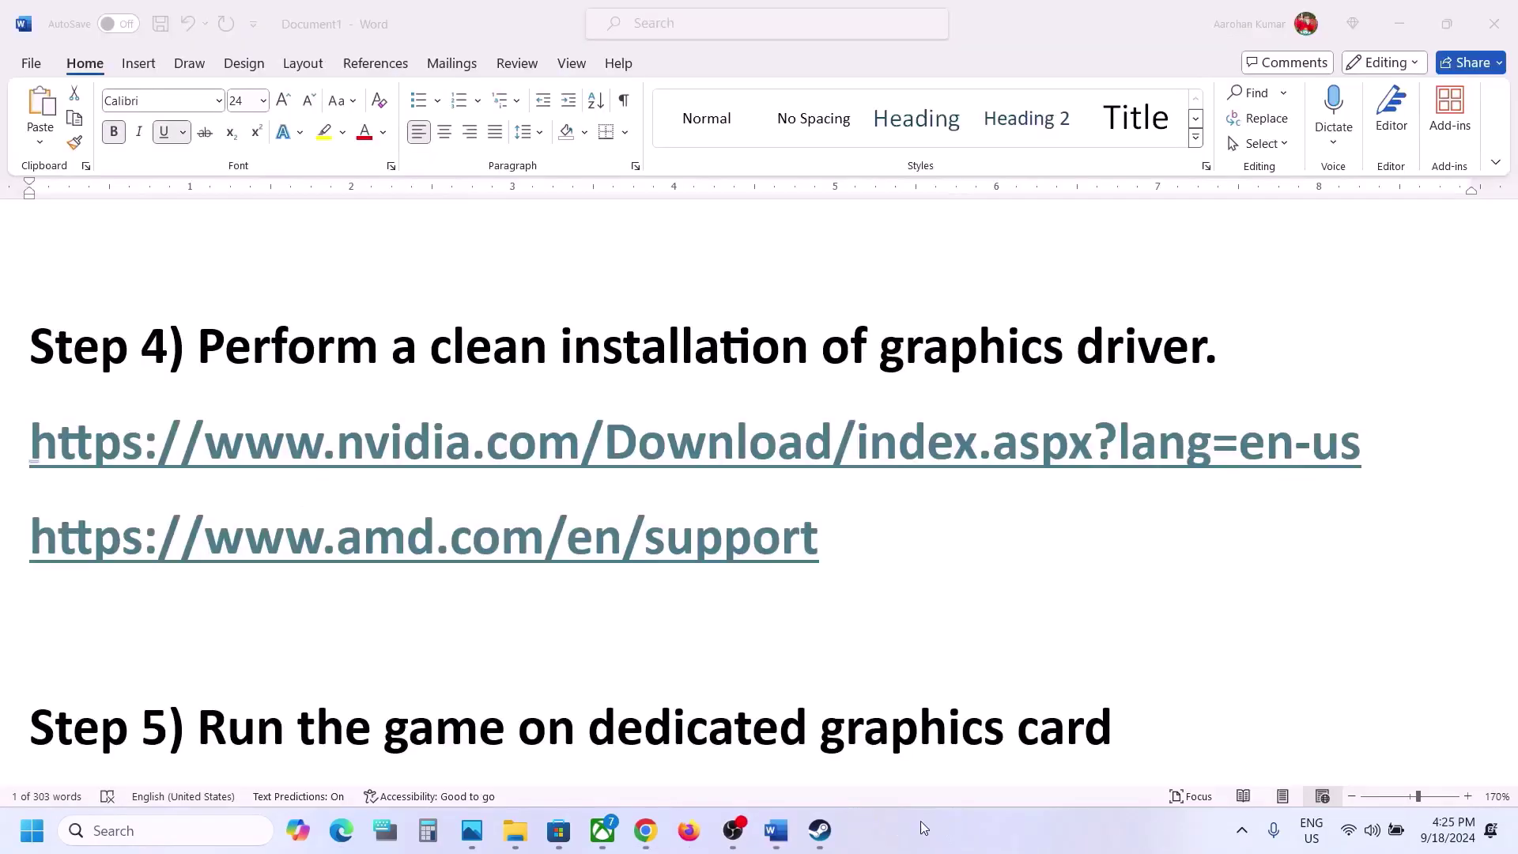
pyautogui.scroll(-3, 626, 627)
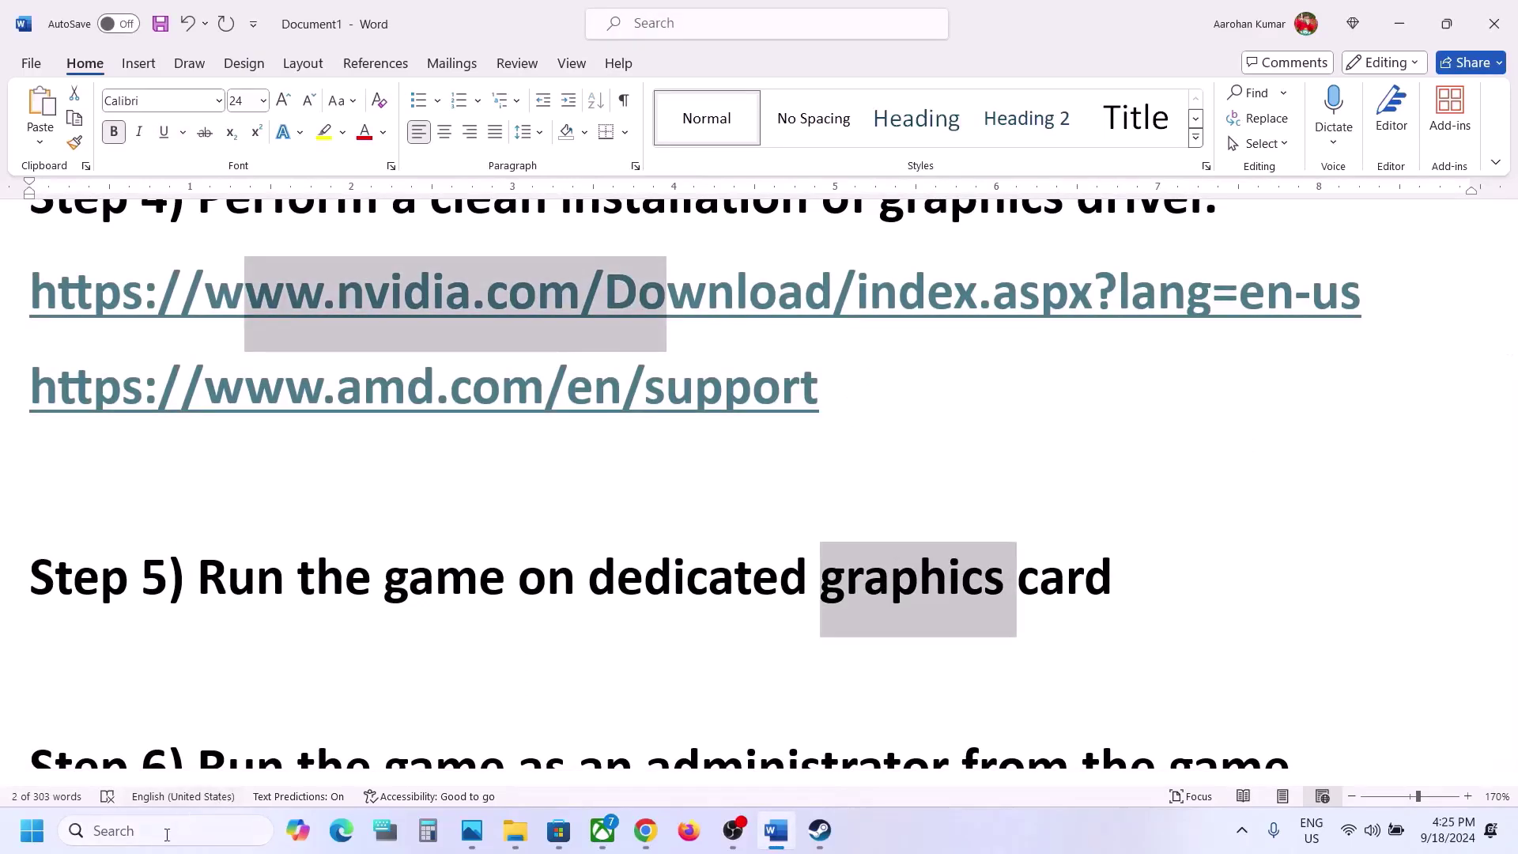
pyautogui.moveTo(455, 293); pyautogui.dragTo(165, 837)
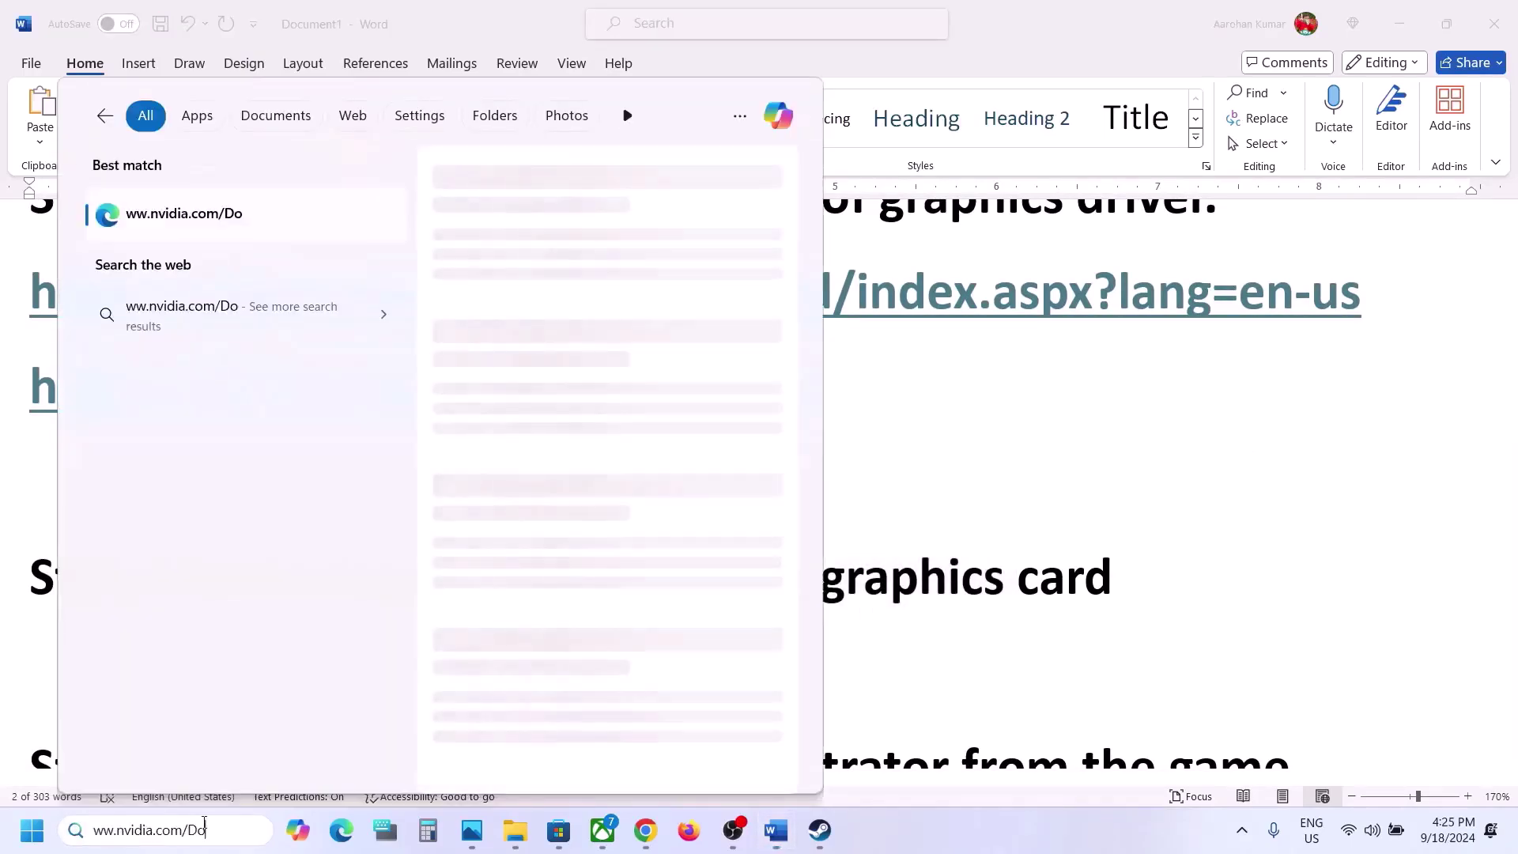
# - Open Windows Graphics settings by searching 'graphics' and start browsing for an app
pyautogui.press('BackSpace')
pyautogui.press('BackSpace')
pyautogui.press('BackSpace')
pyautogui.press('BackSpace')
pyautogui.press('BackSpace')
pyautogui.press('BackSpace')
pyautogui.press('BackSpace')
pyautogui.press('BackSpace')
pyautogui.press('BackSpace')
pyautogui.press('BackSpace')
pyautogui.press('BackSpace')
pyautogui.press('BackSpace')
pyautogui.press('BackSpace')
pyautogui.press('BackSpace')
pyautogui.press('BackSpace')
pyautogui.press('BackSpace')
pyautogui.write('gra')
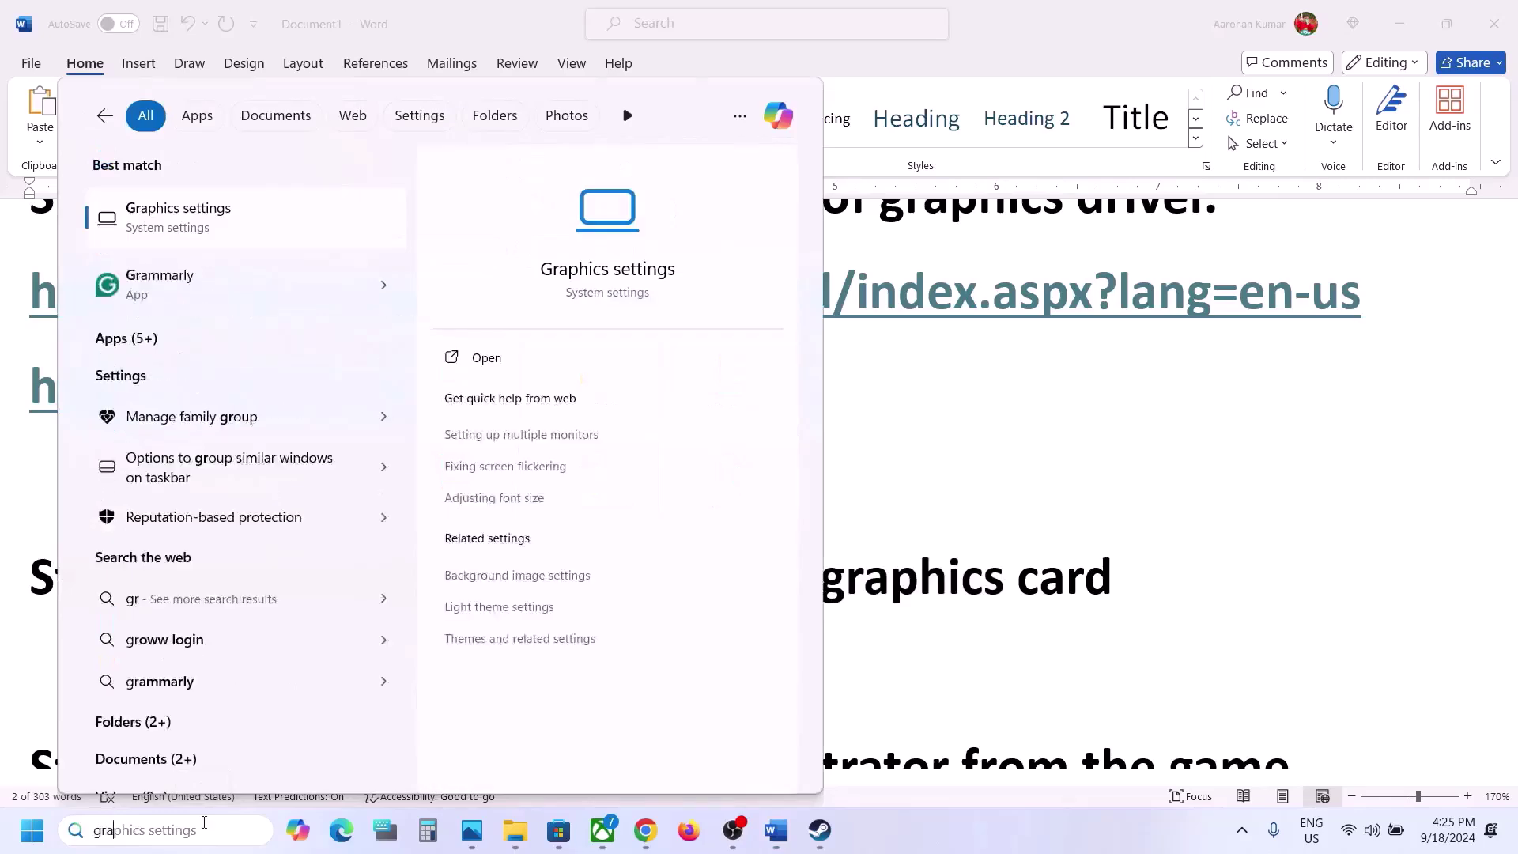
pyautogui.write('phics')
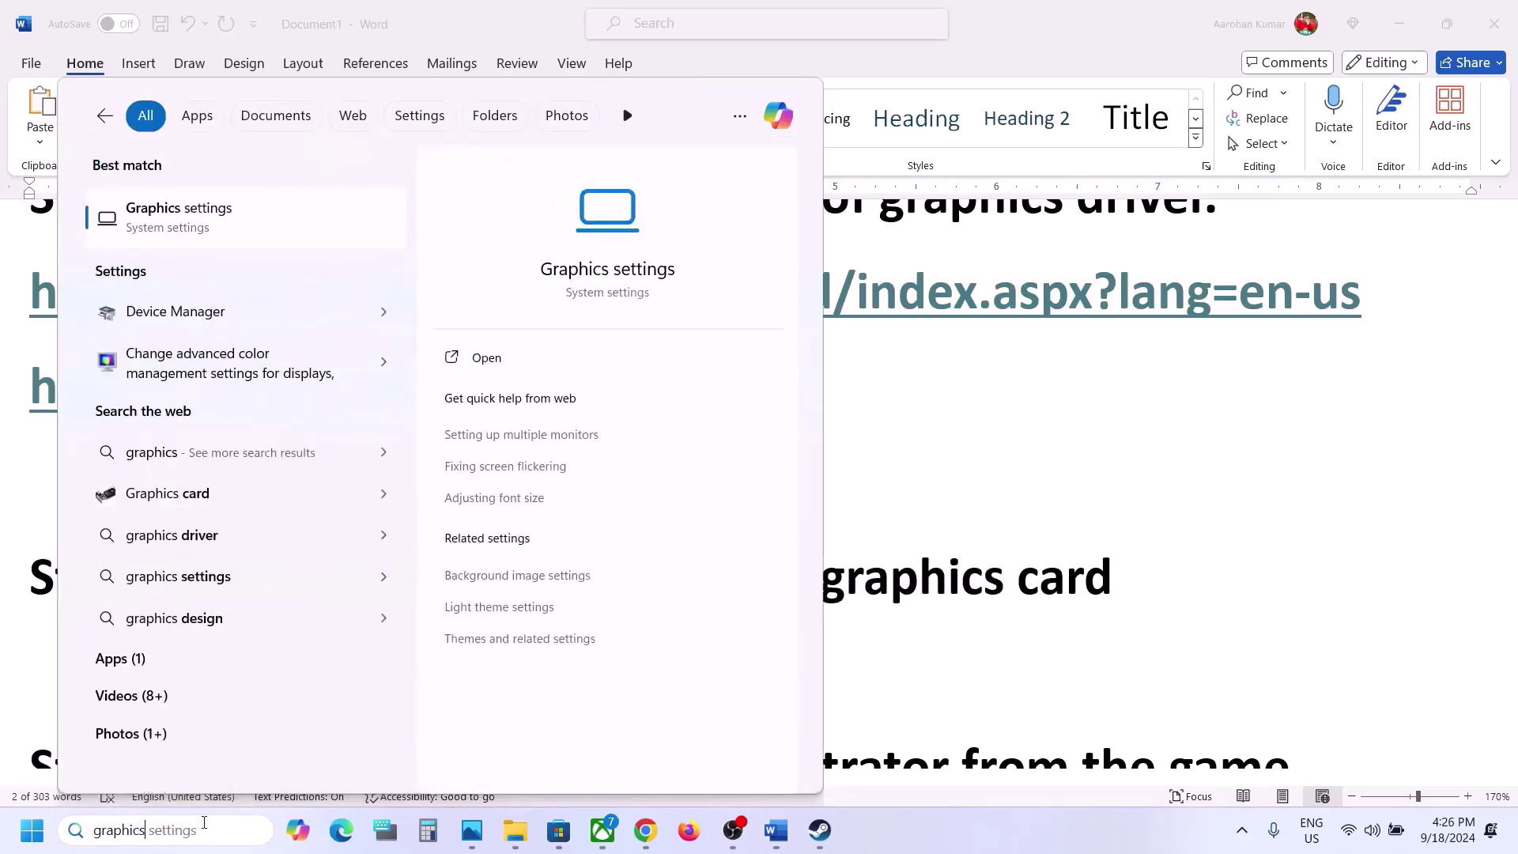
pyautogui.press('Return')
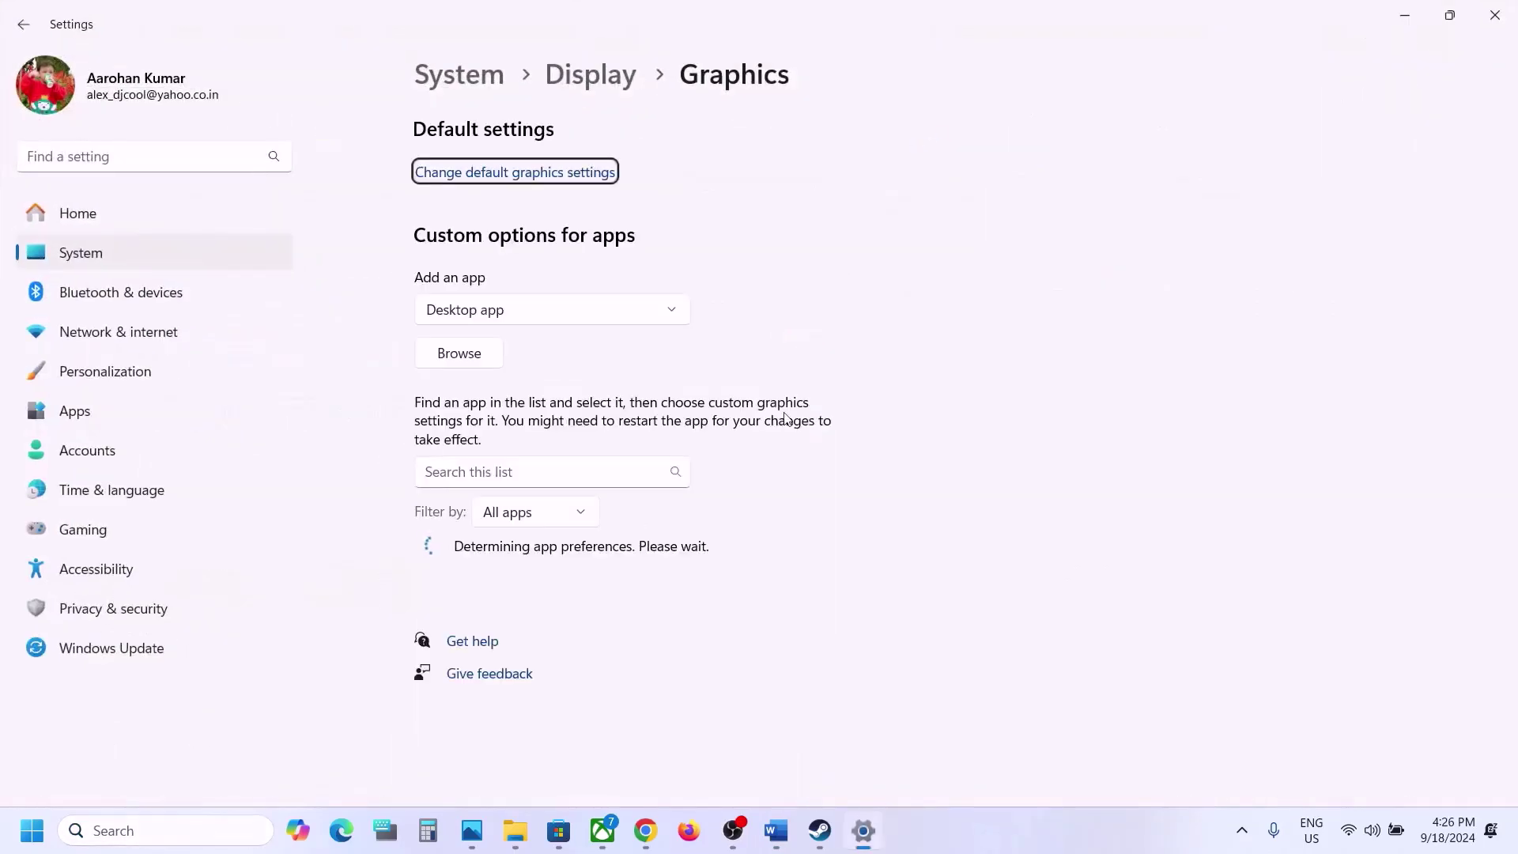
pyautogui.click(477, 356)
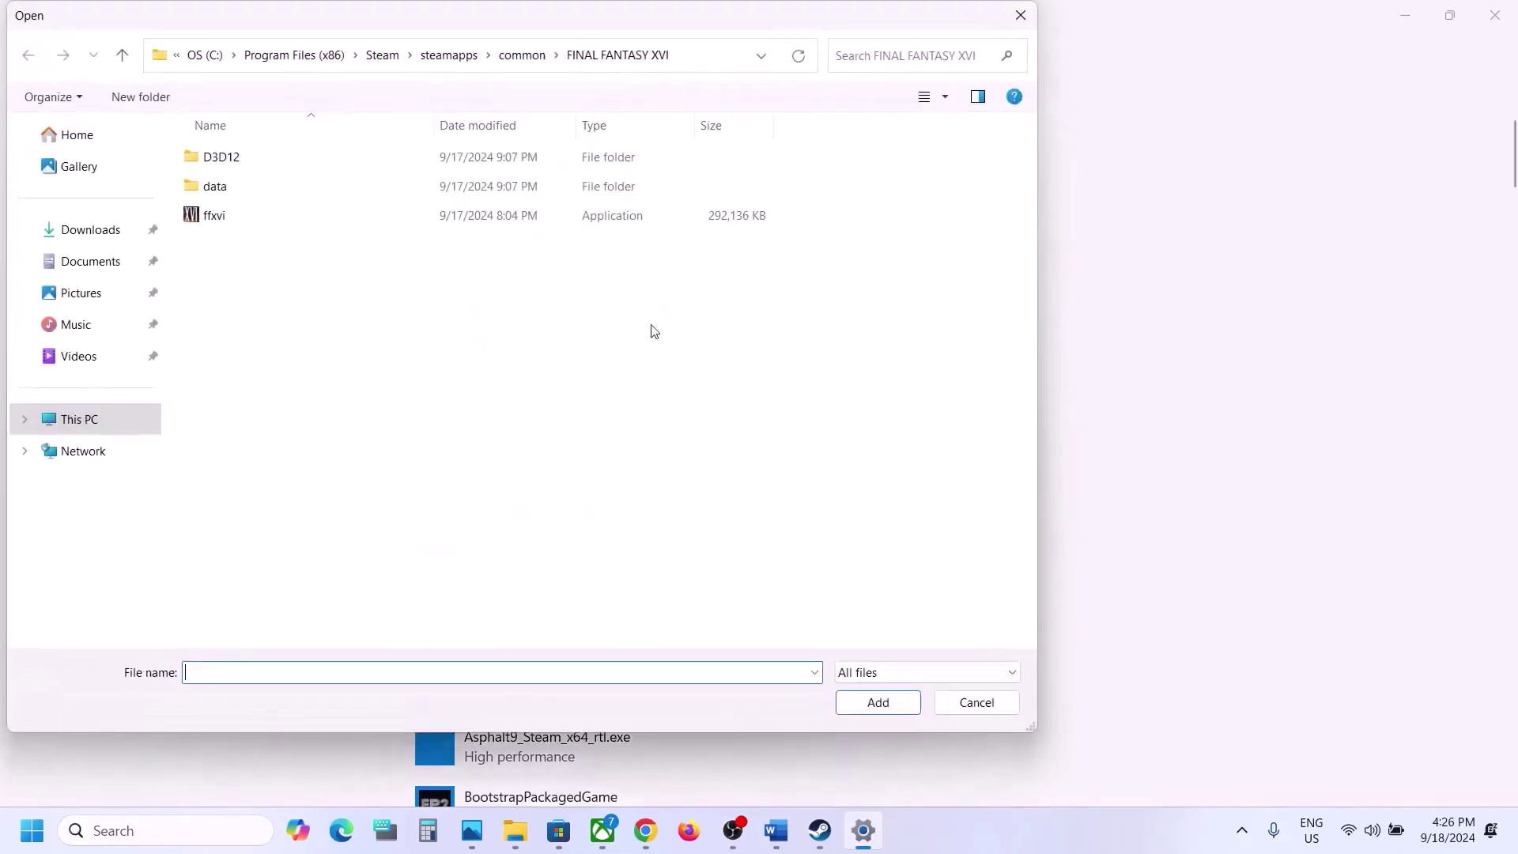
# - Add Frostpunk2 from C:\Program Files (x86)\Steam\steamapps\common\Frostpunk2 to the graphics app list
pyautogui.click(92, 425)
pyautogui.doubleClick(322, 193)
pyautogui.scroll(-1, 346, 295)
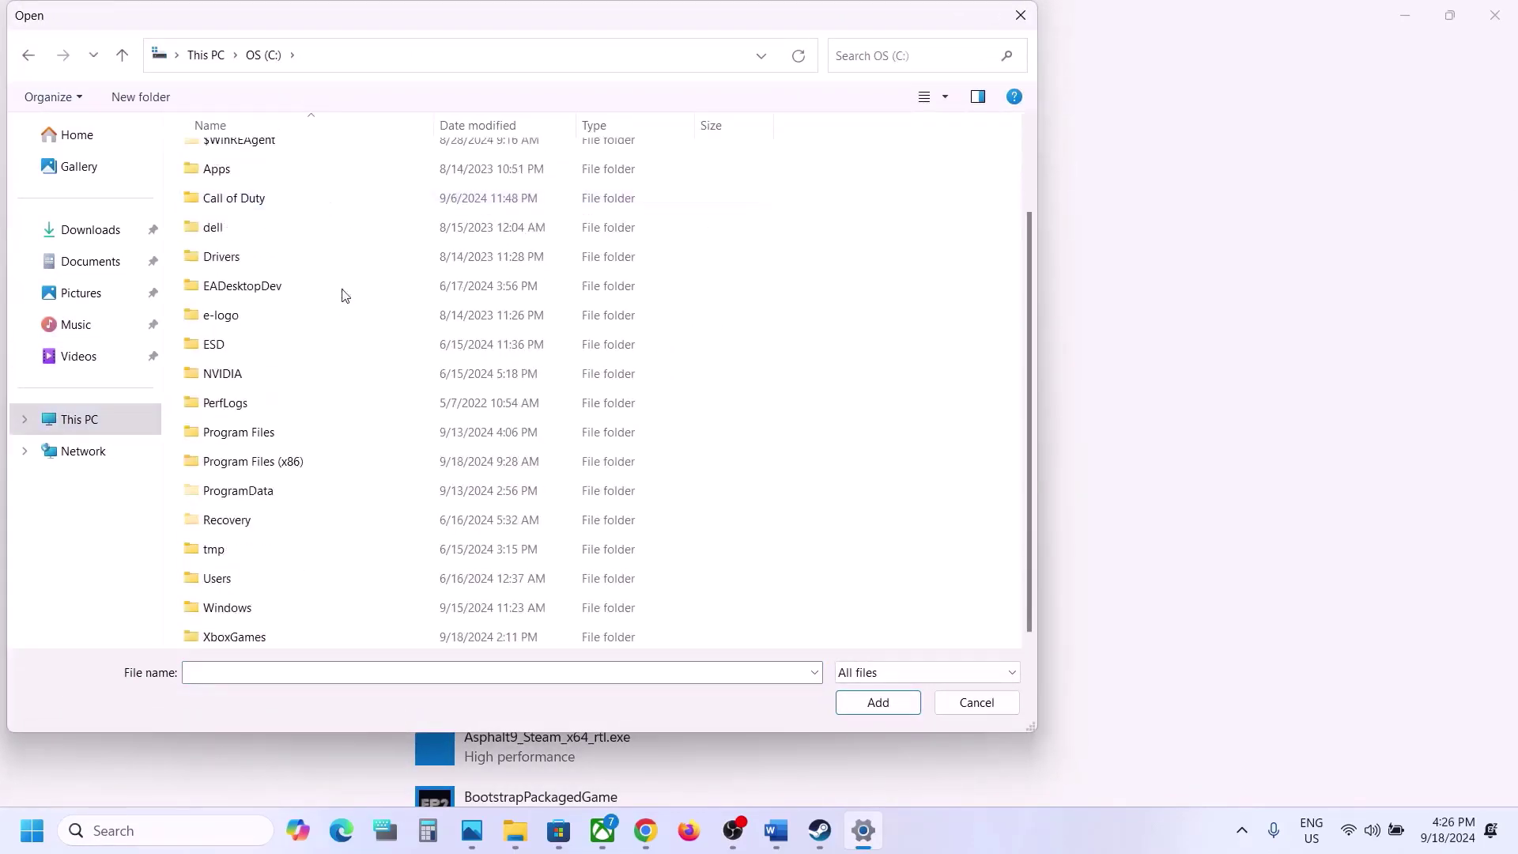
pyautogui.doubleClick(286, 463)
pyautogui.scroll(-2, 308, 300)
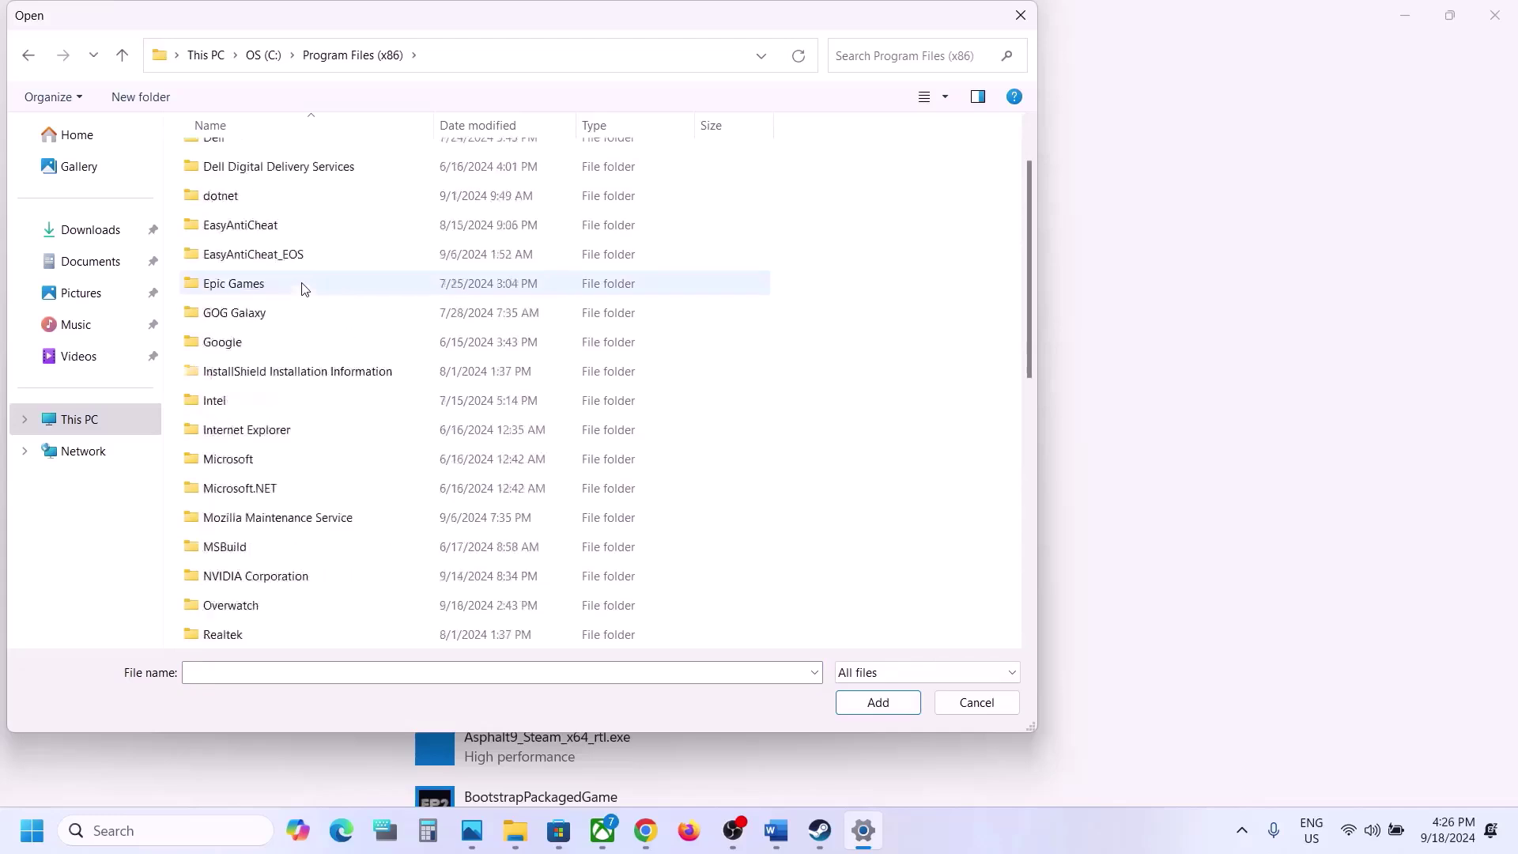
pyautogui.scroll(-3, 271, 369)
pyautogui.doubleClick(238, 465)
pyautogui.scroll(-3, 235, 466)
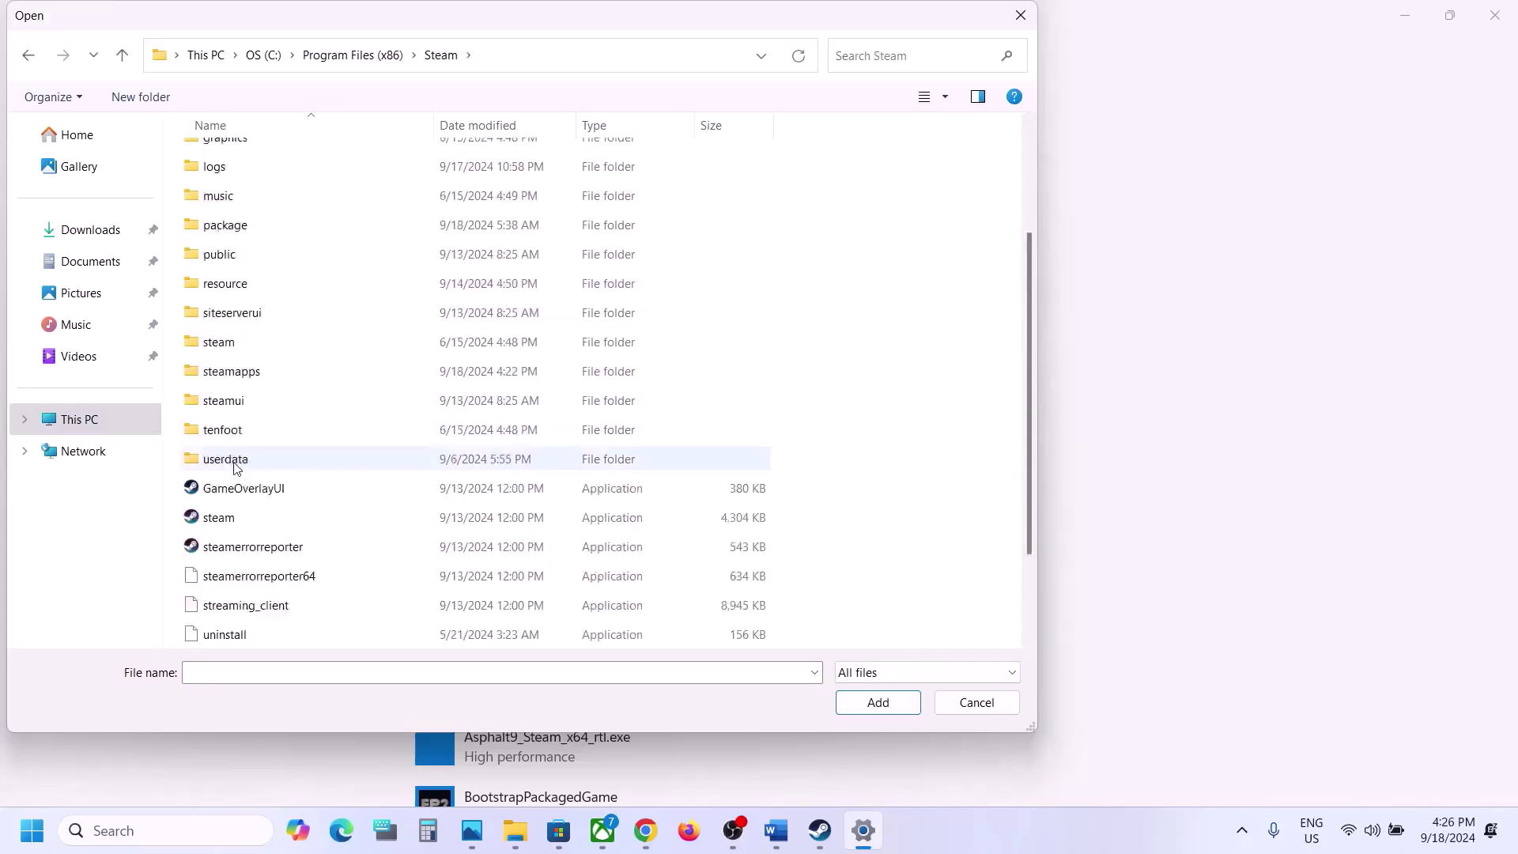
pyautogui.doubleClick(235, 345)
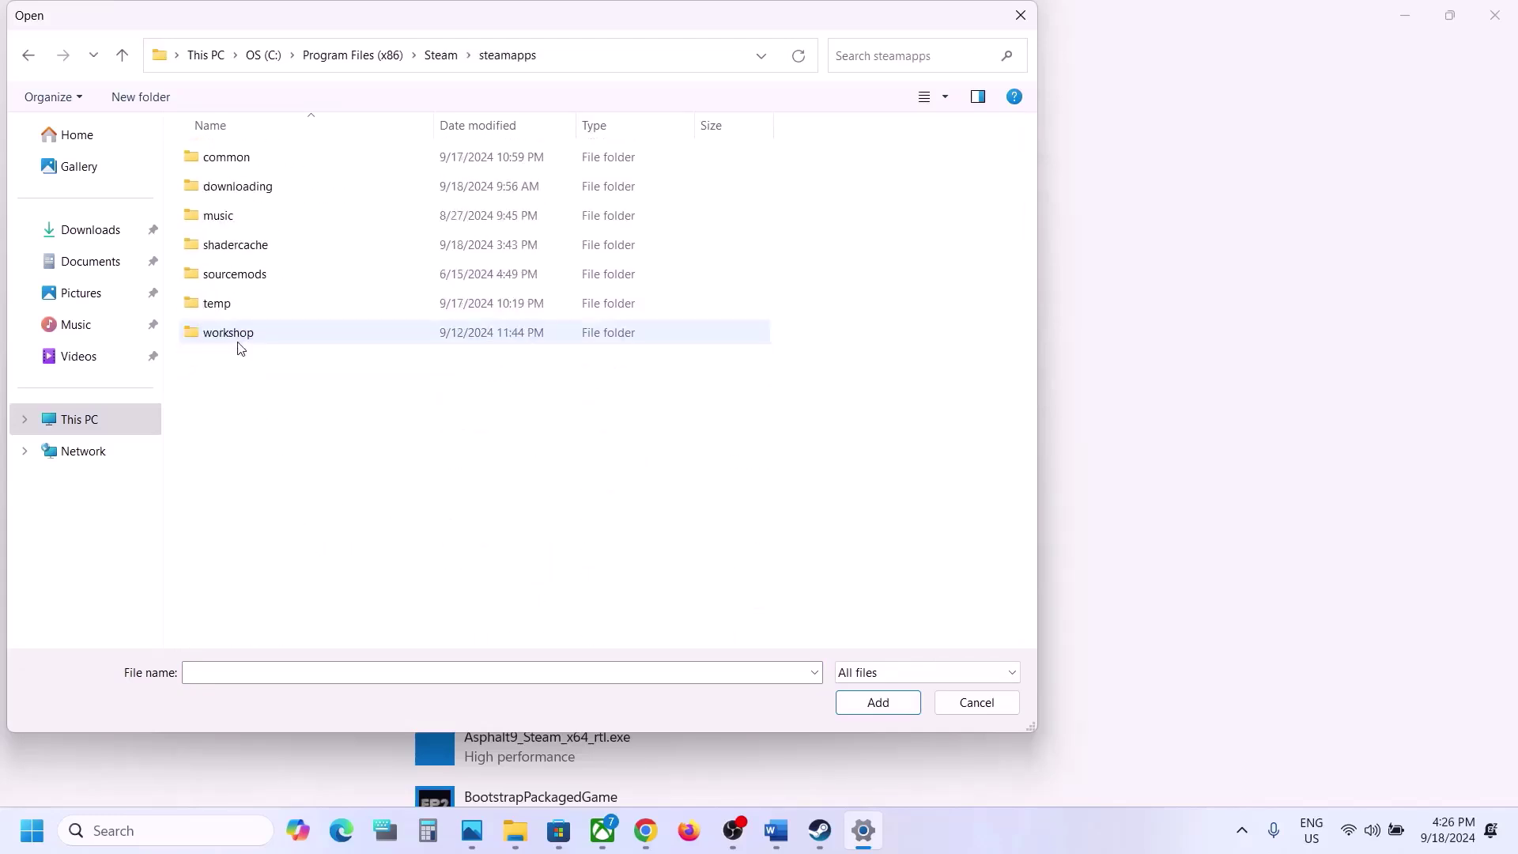
pyautogui.doubleClick(241, 160)
pyautogui.click(261, 216)
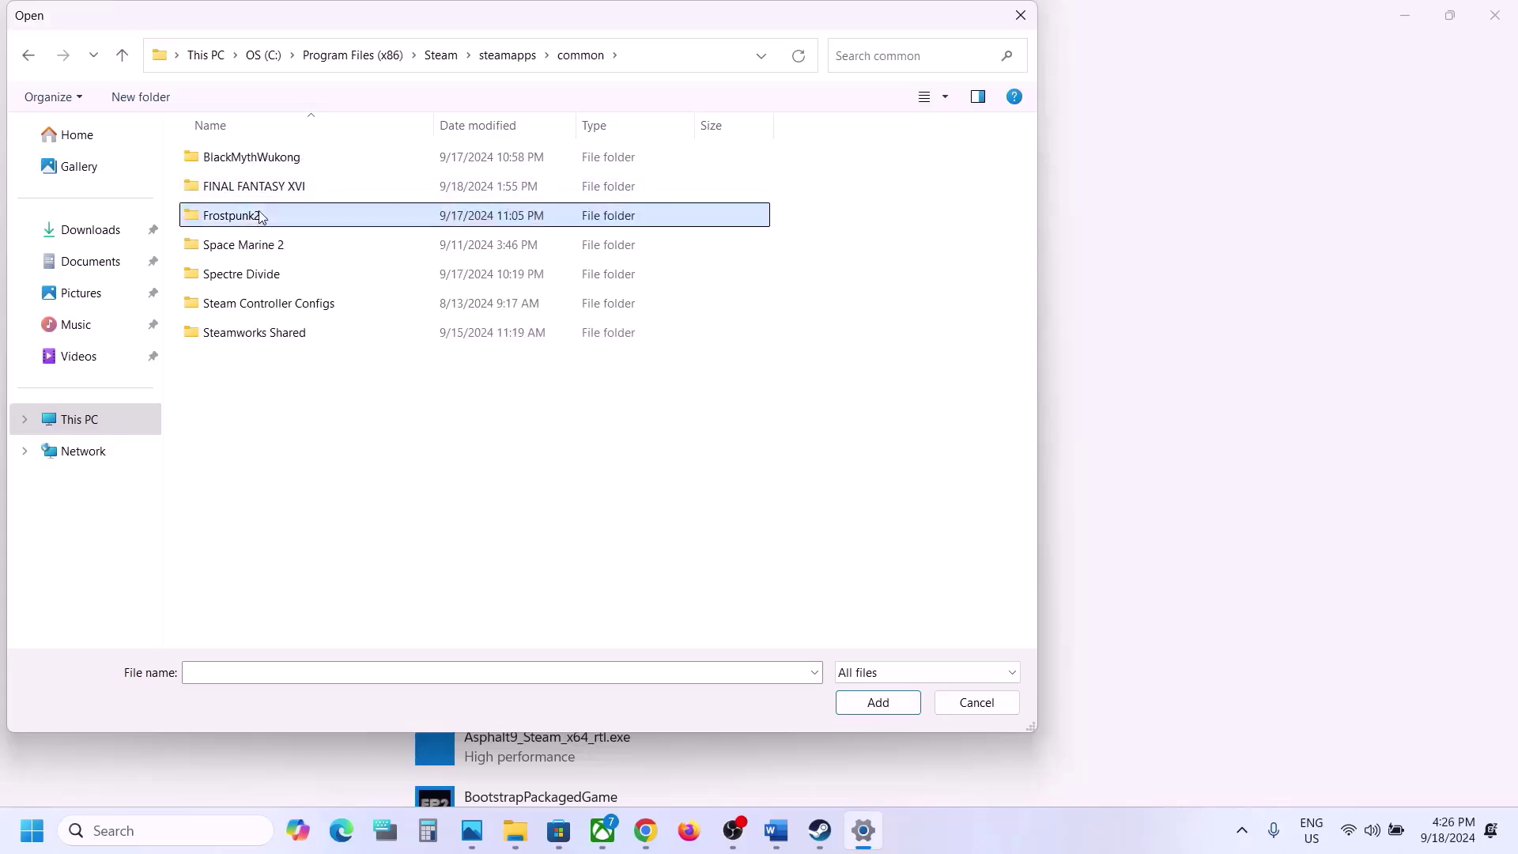
pyautogui.doubleClick(261, 216)
pyautogui.click(263, 274)
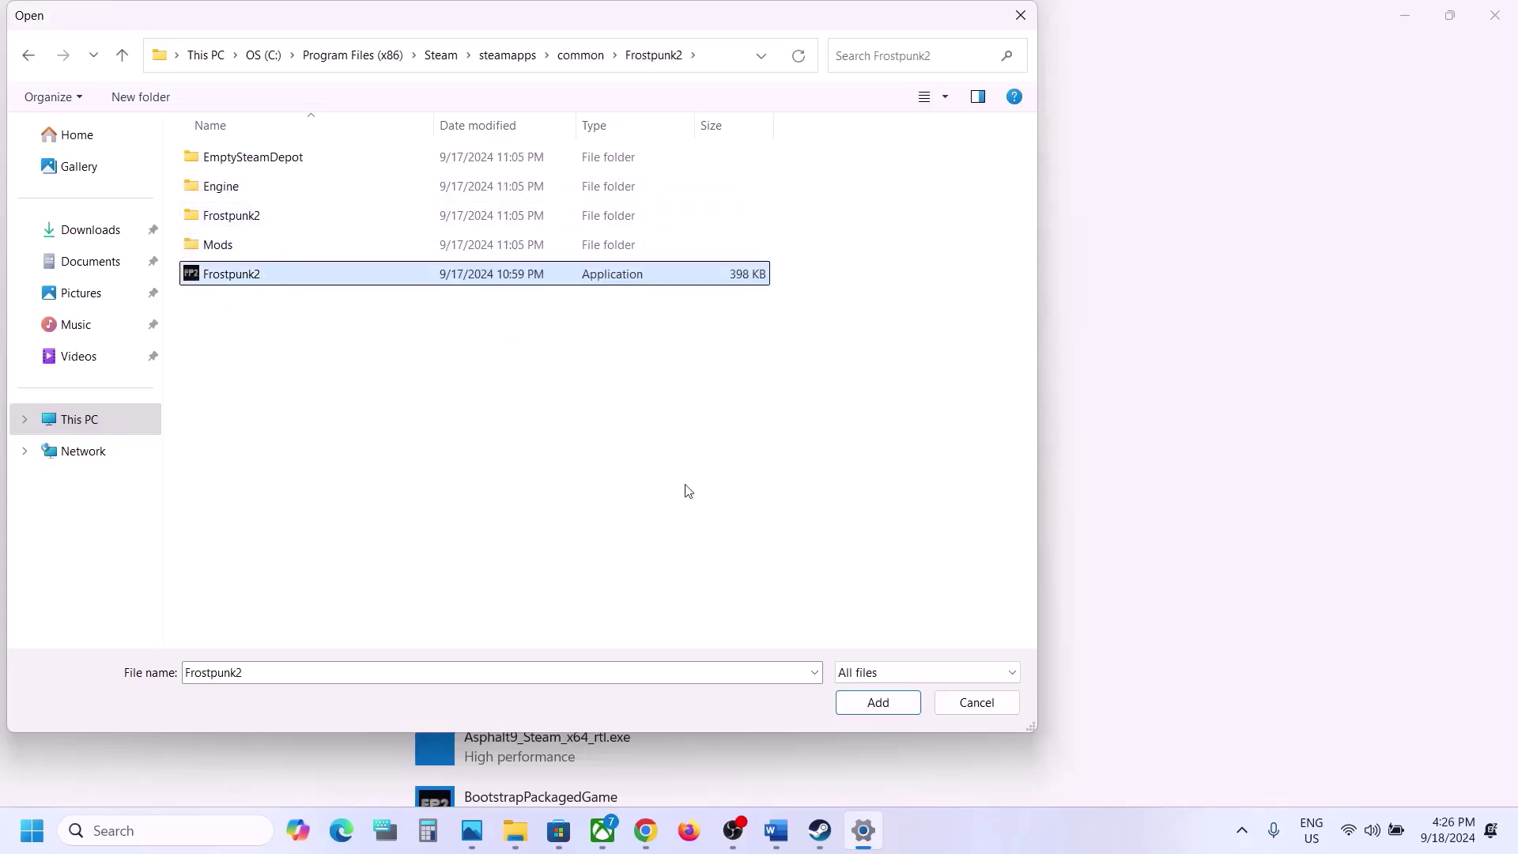
pyautogui.click(870, 704)
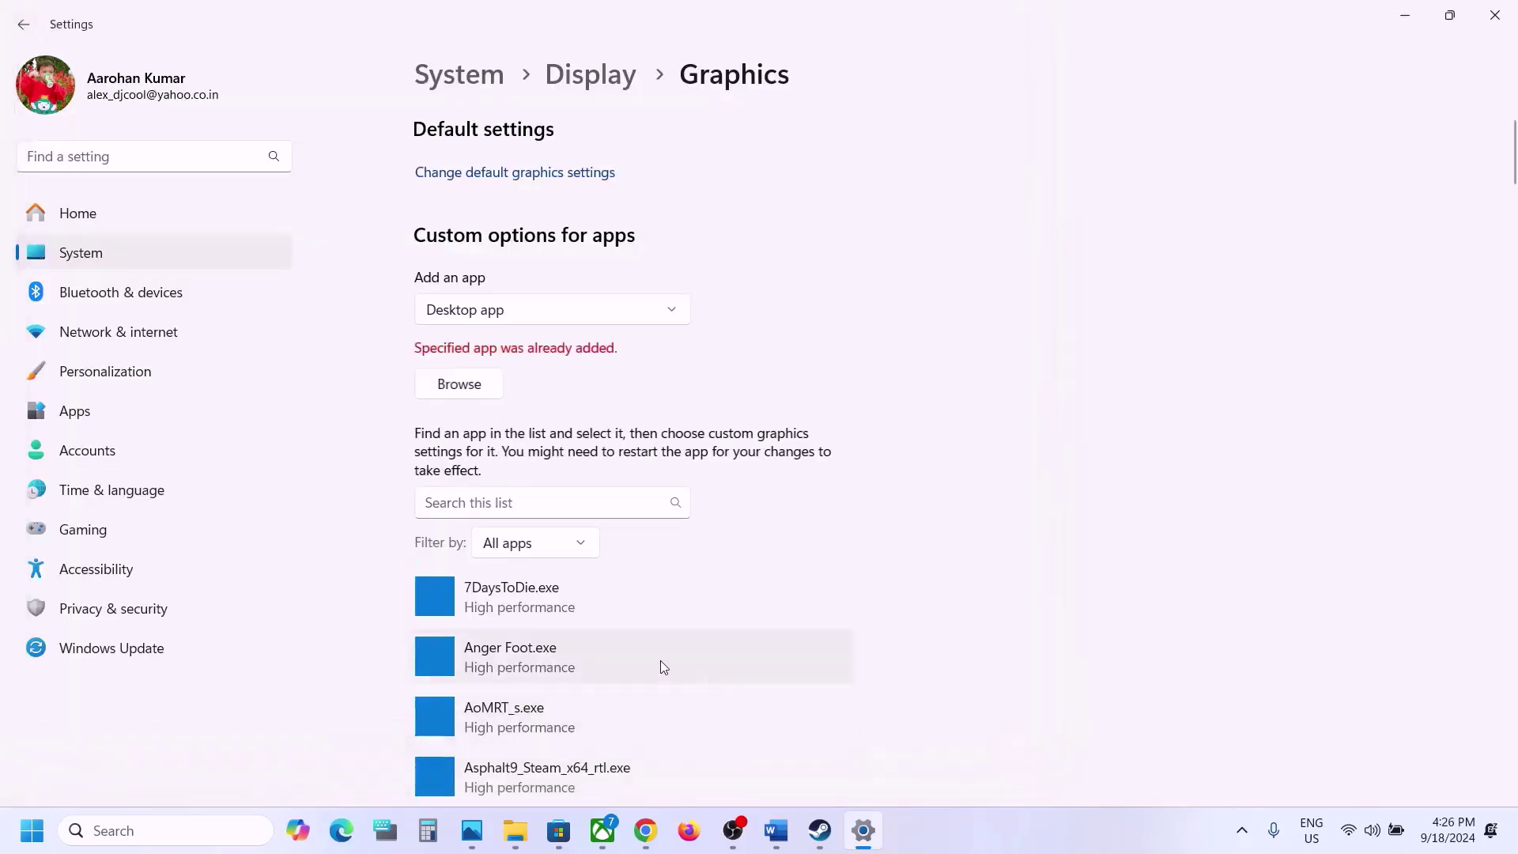
# - Set BootstrapPackagedGame's graphics preference to High performance (NVIDIA GPU) and save it
pyautogui.scroll(-2, 661, 661)
pyautogui.scroll(-10, 661, 667)
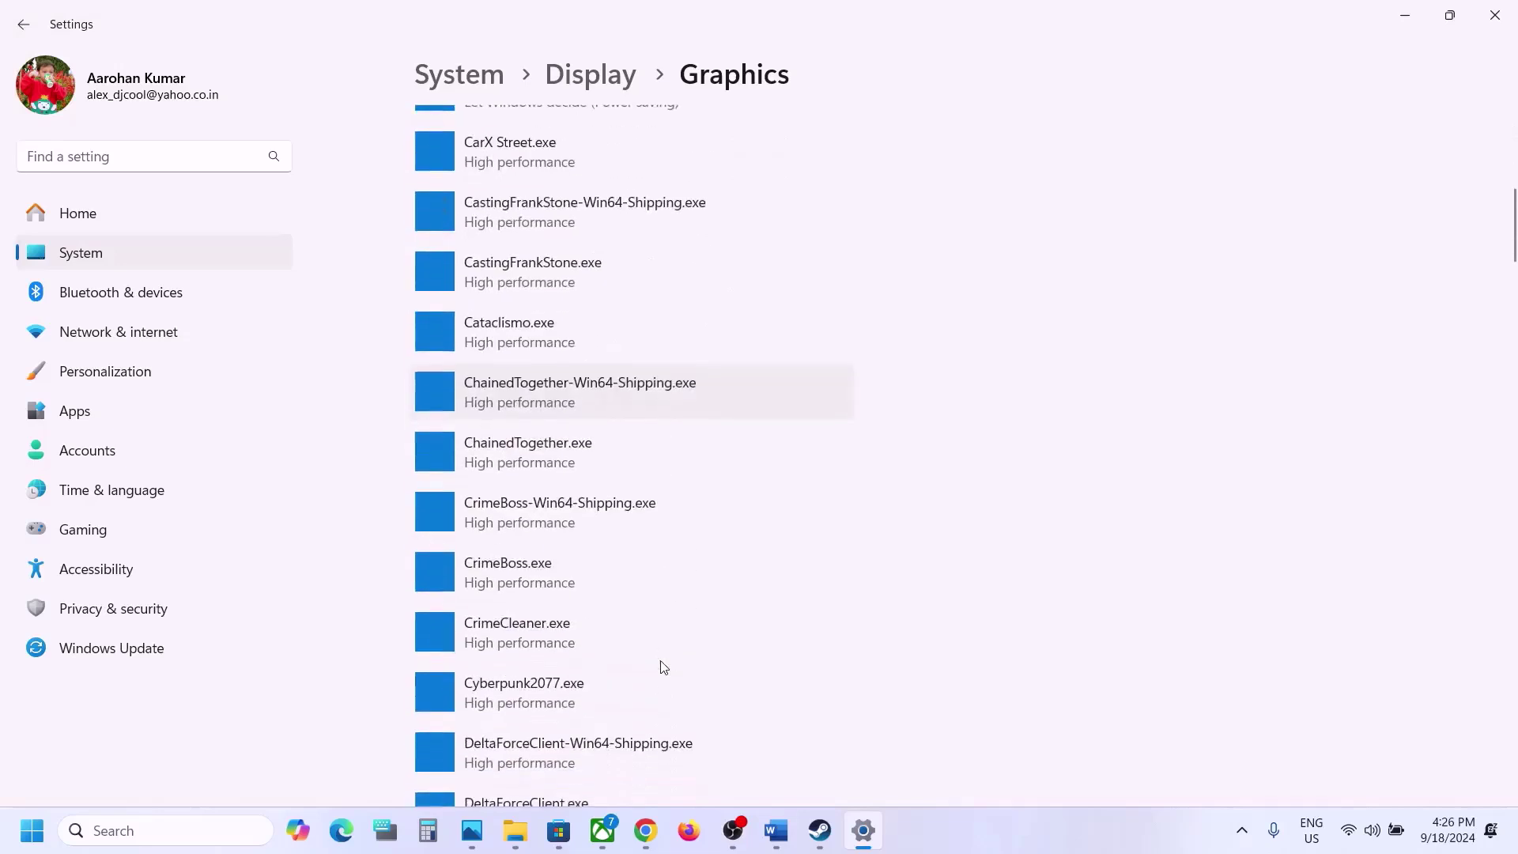
pyautogui.scroll(-5, 662, 667)
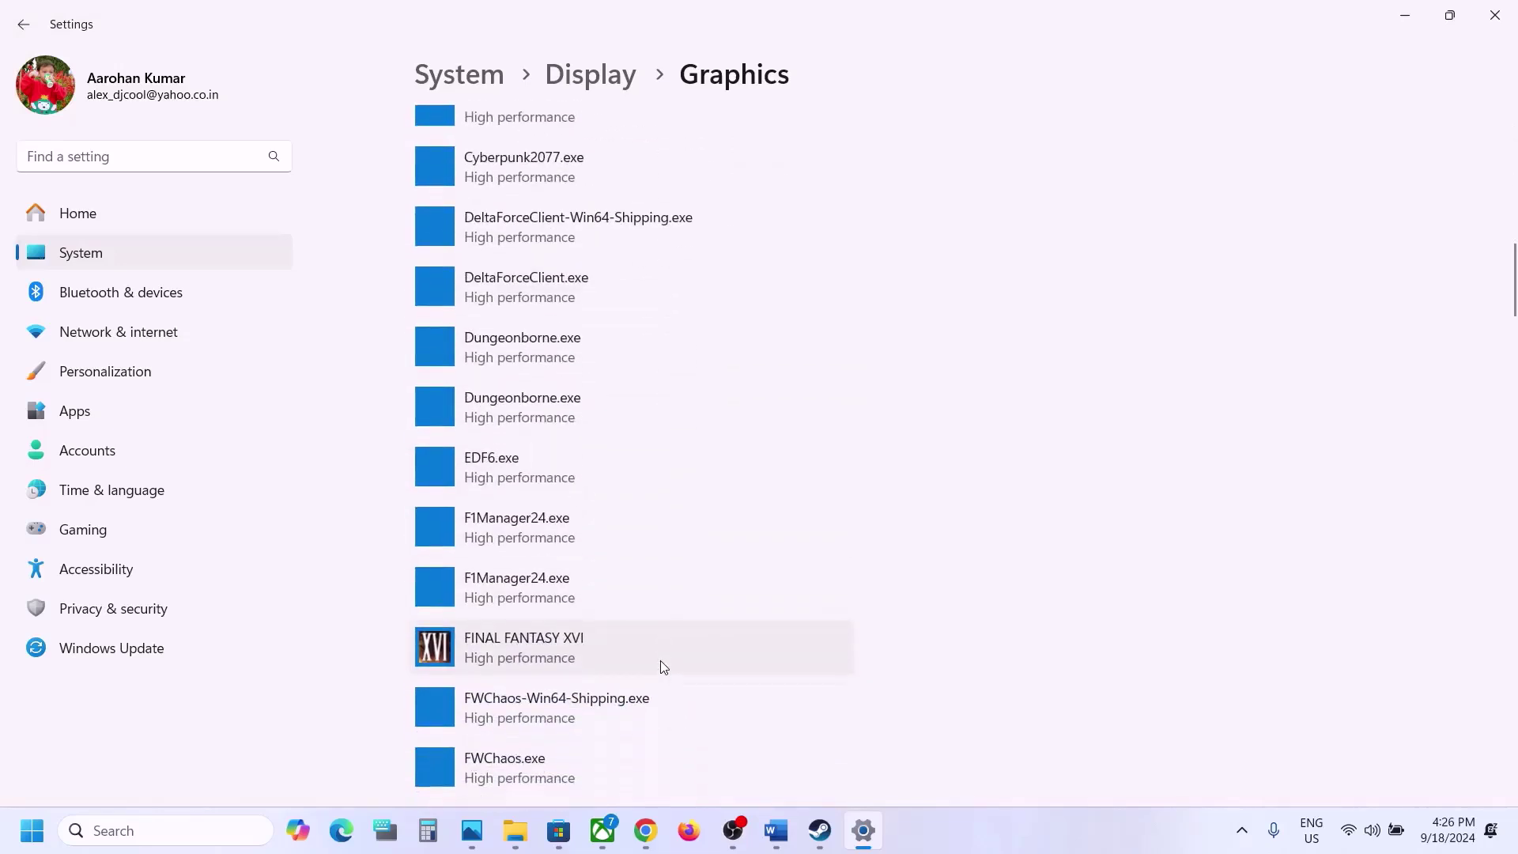
pyautogui.scroll(-3, 661, 667)
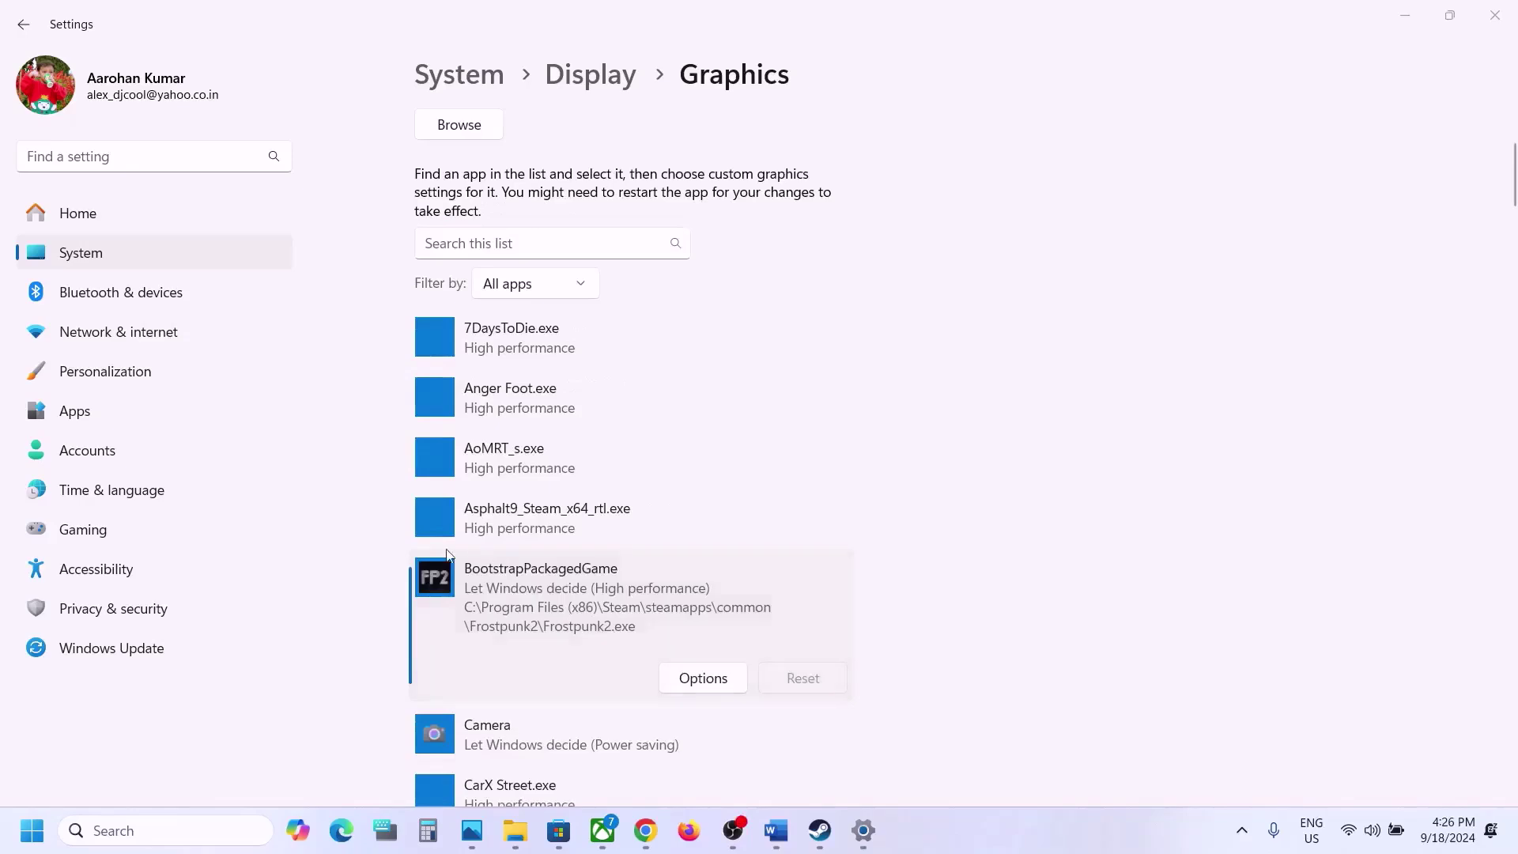
pyautogui.click(686, 678)
pyautogui.click(625, 405)
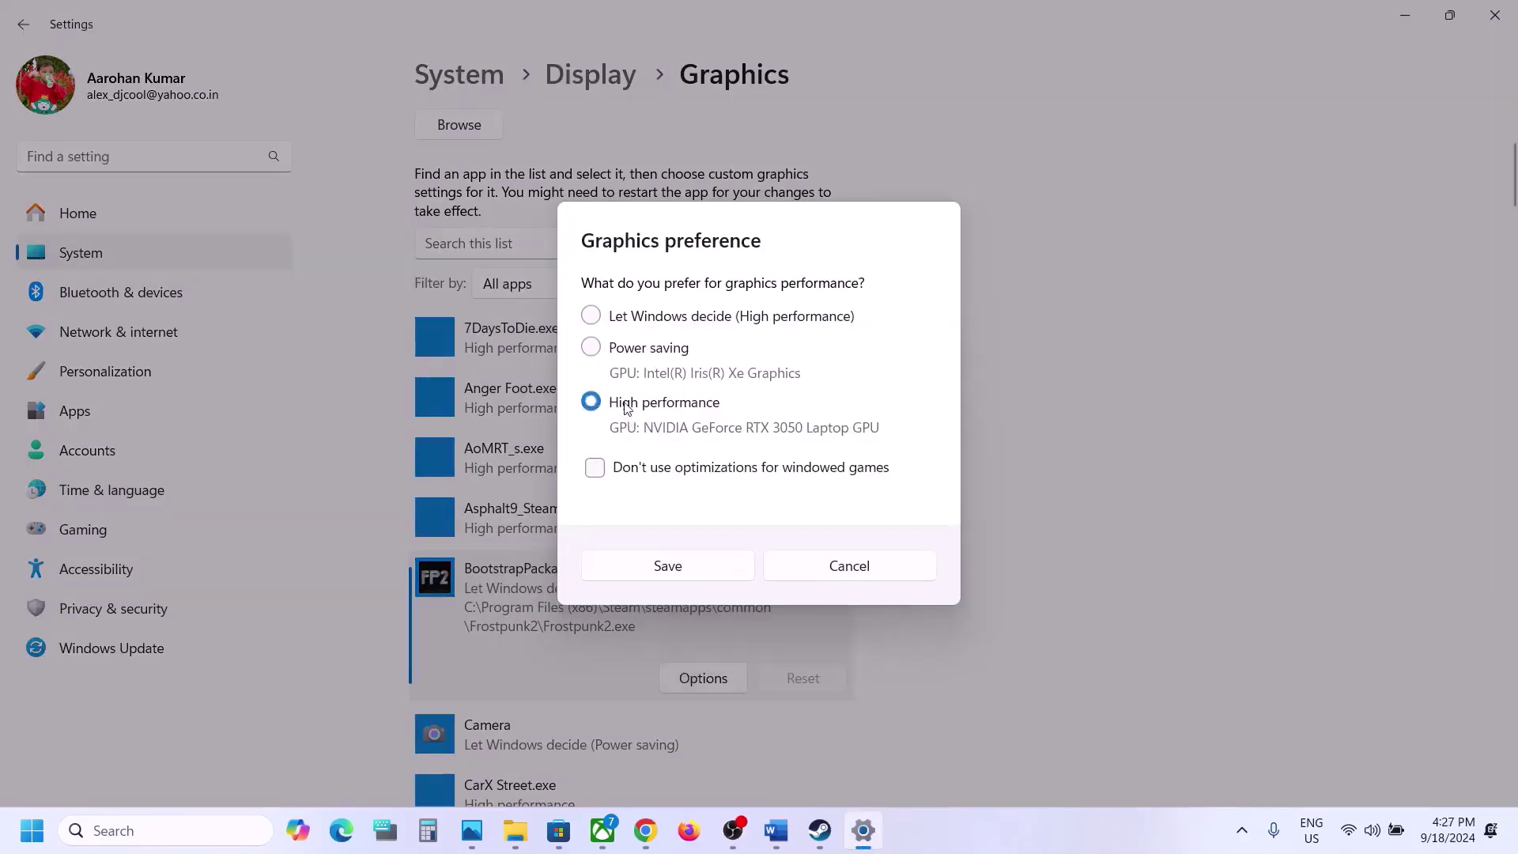
pyautogui.click(701, 567)
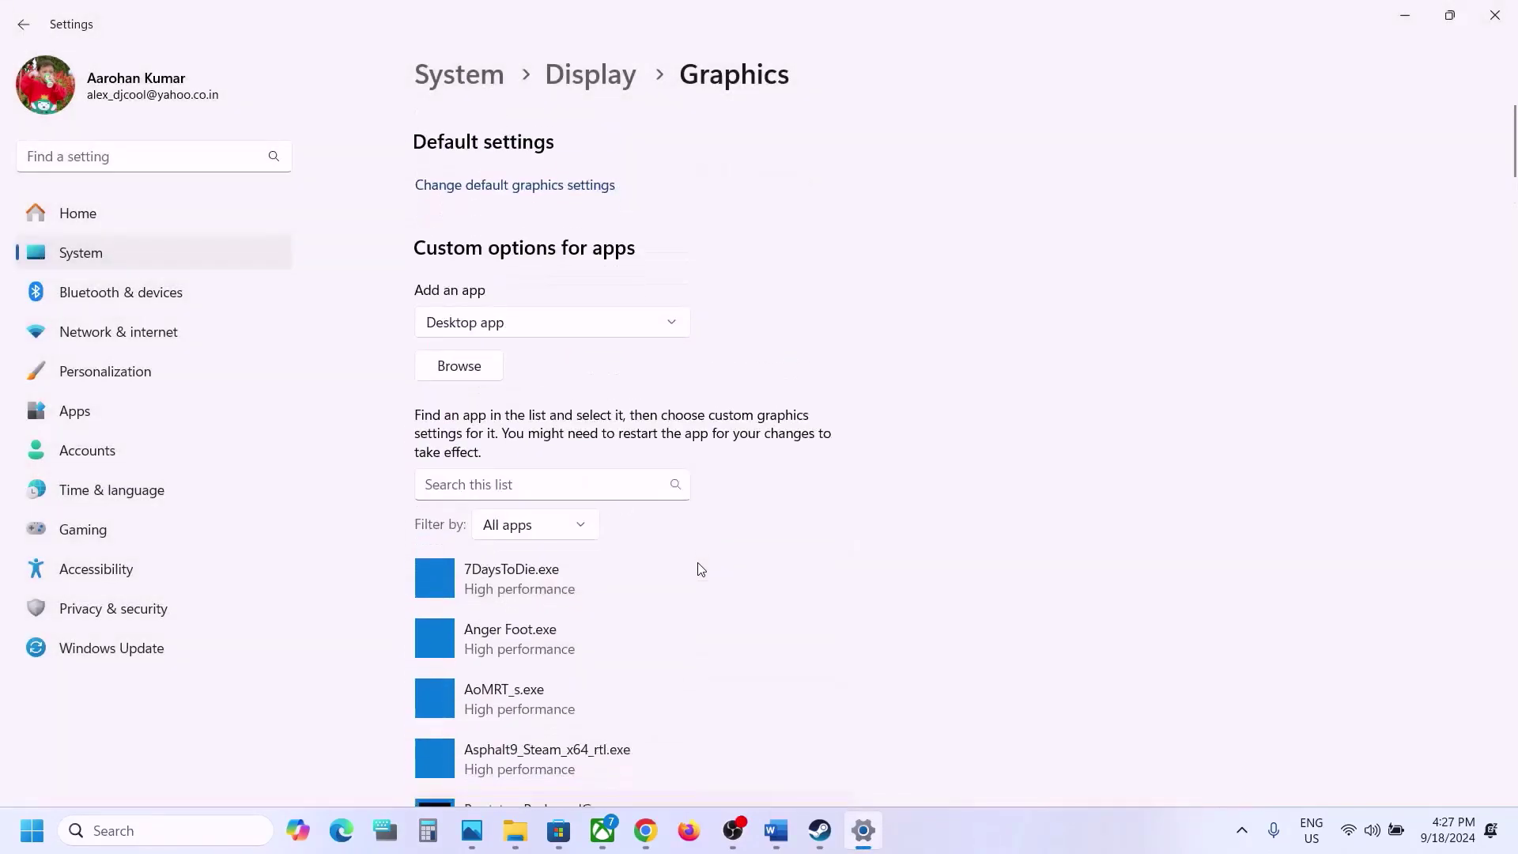
# - Add Frostpunk2-Win64-Shipping from Frostpunk2\Binaries\Win64 to the graphics apps list
pyautogui.click(472, 358)
pyautogui.click(232, 223)
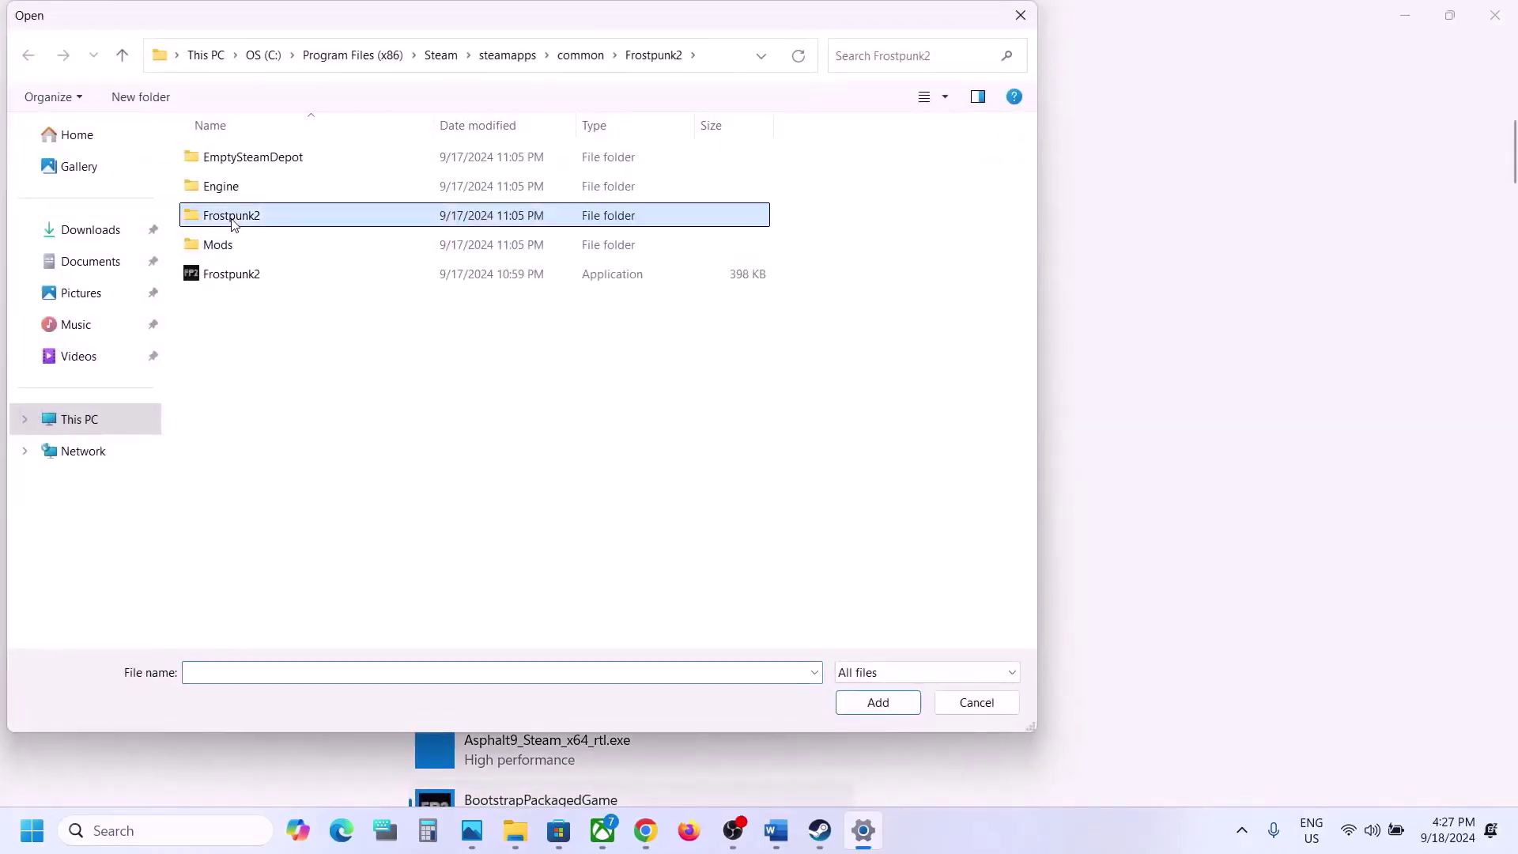
pyautogui.doubleClick(232, 224)
pyautogui.doubleClick(231, 162)
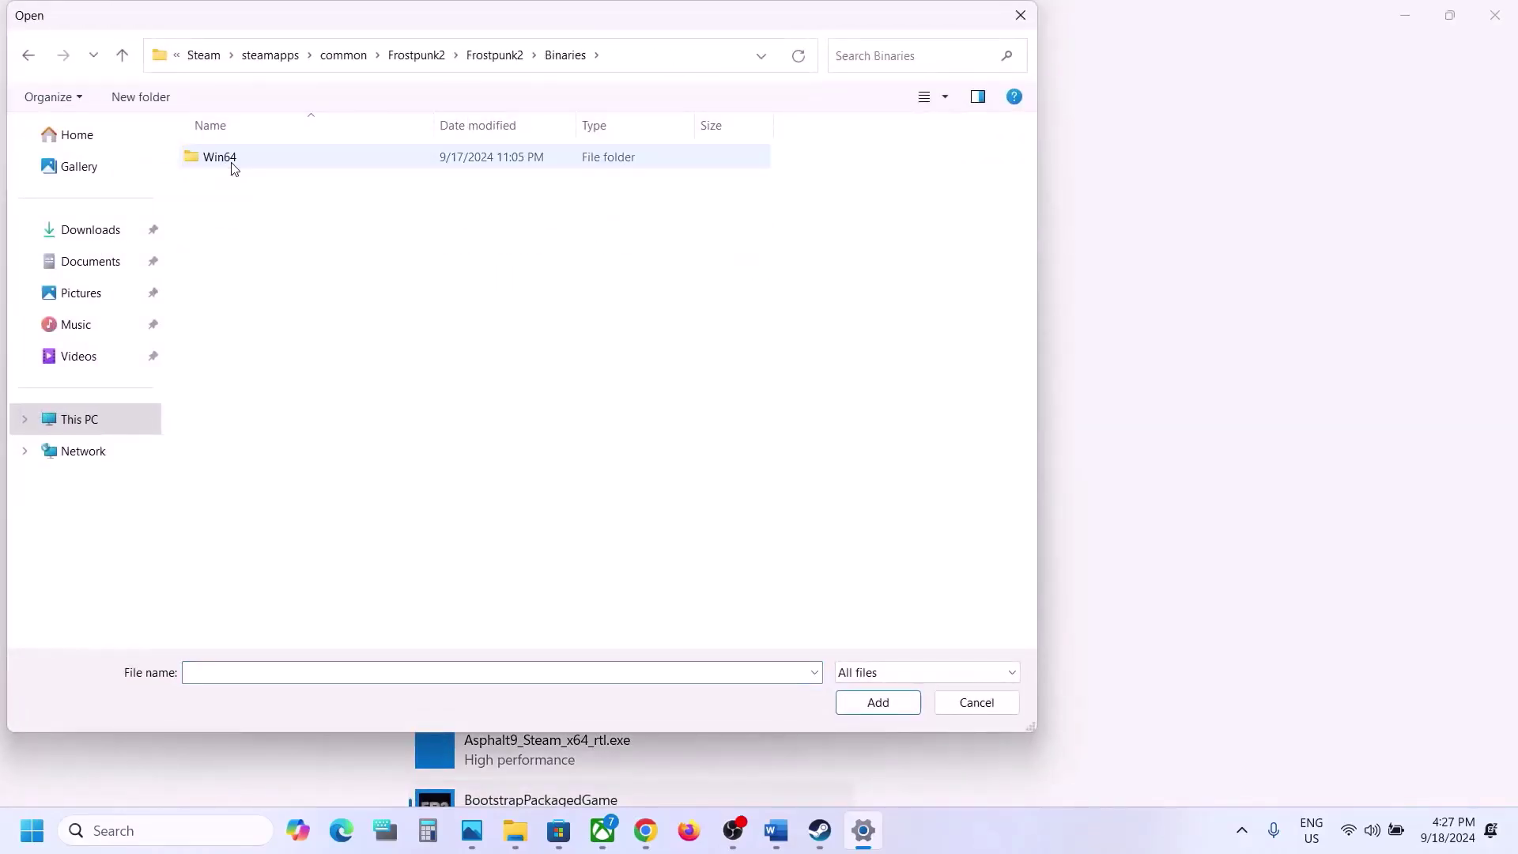
pyautogui.doubleClick(234, 163)
pyautogui.click(282, 188)
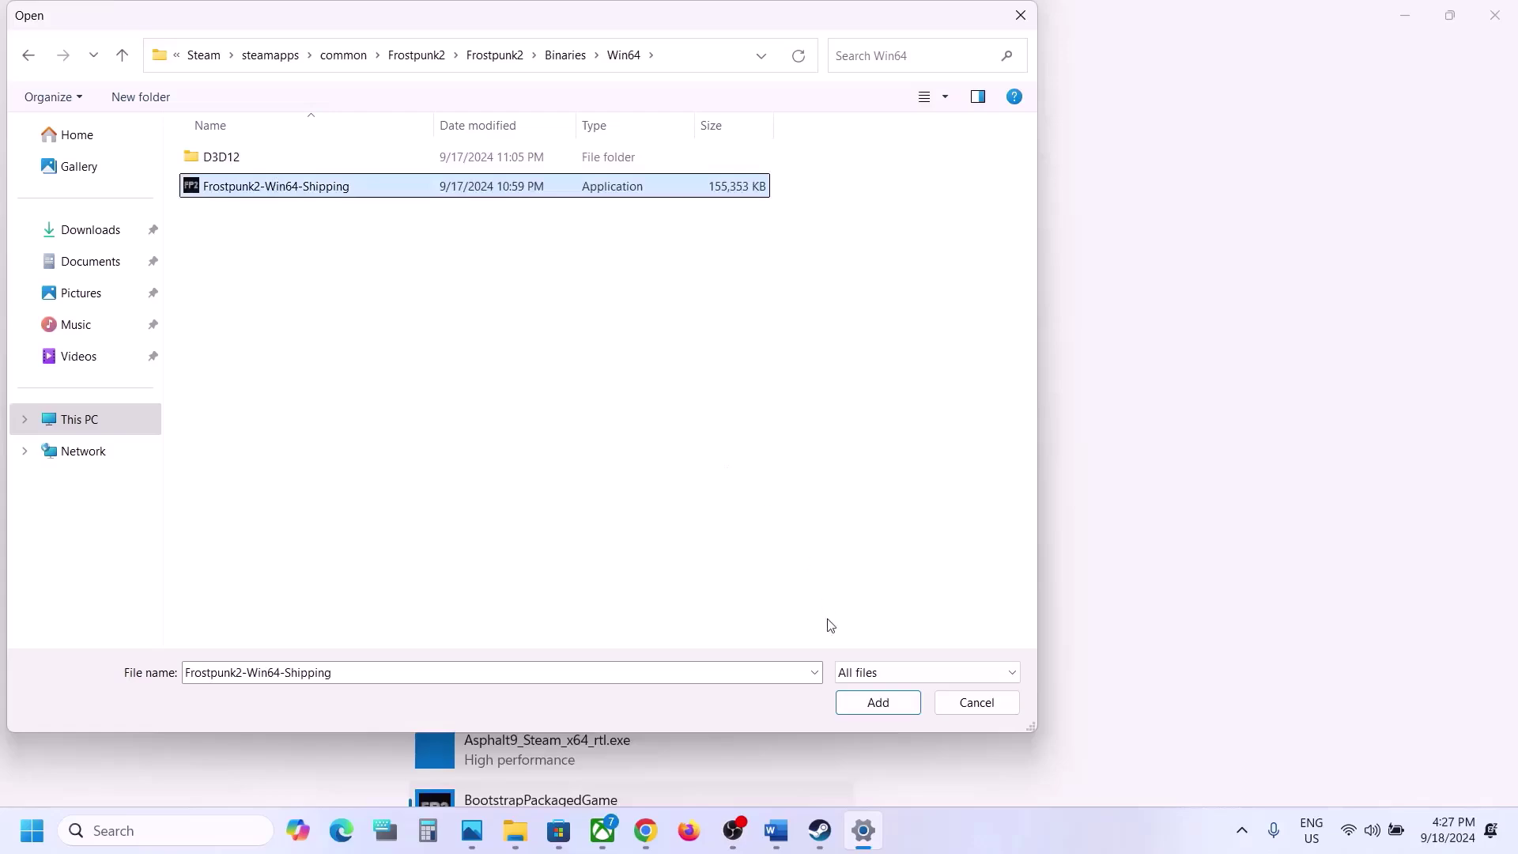
pyautogui.click(870, 703)
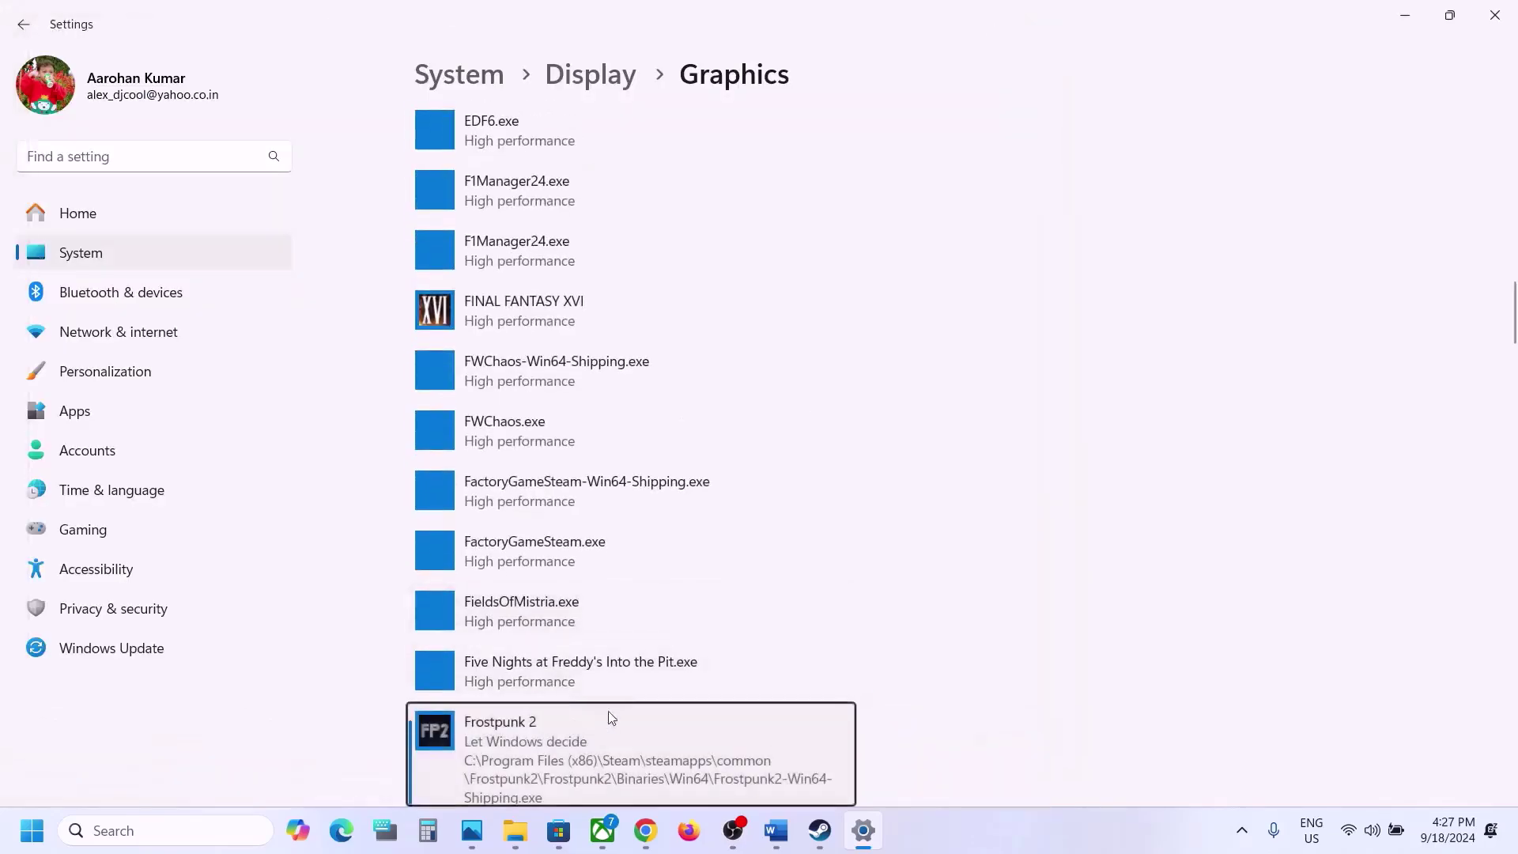
# - Set the new Frostpunk 2 entry's graphics preference to High performance and save
pyautogui.click(610, 717)
pyautogui.click(699, 642)
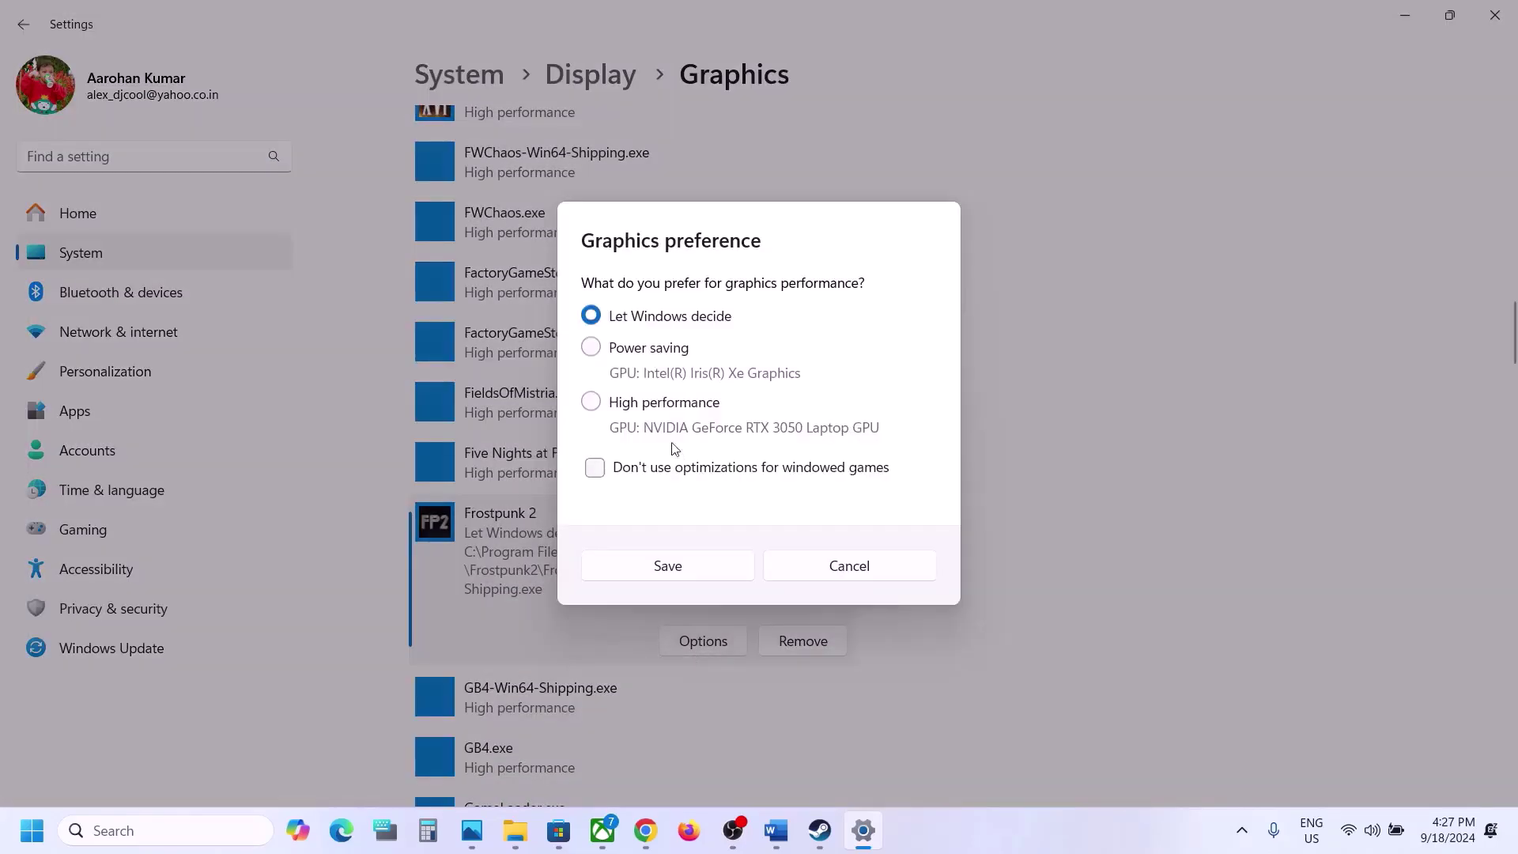
pyautogui.click(636, 410)
pyautogui.click(667, 566)
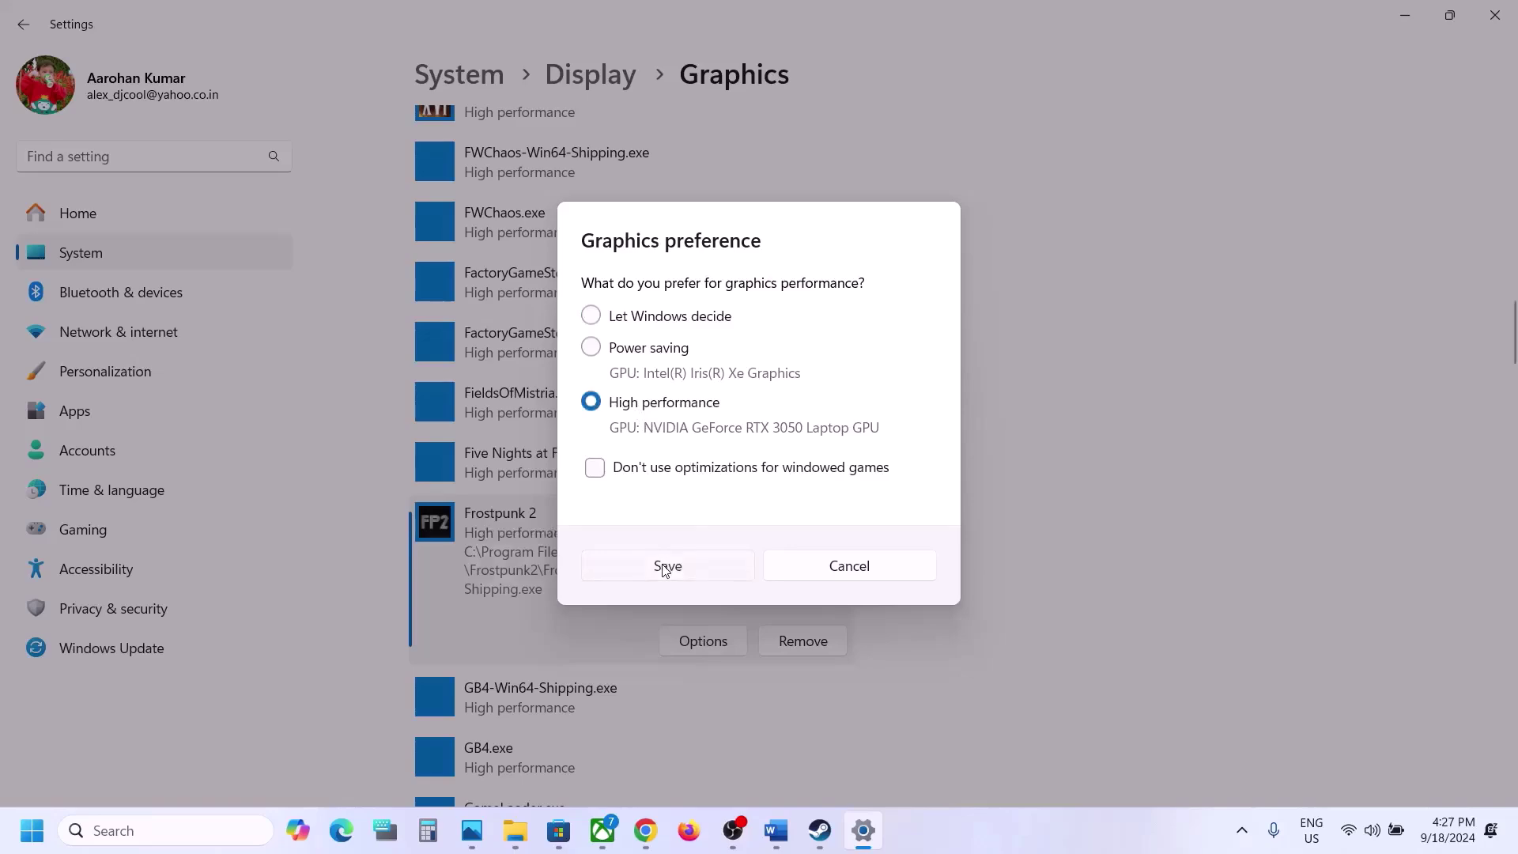
# - Close Settings and return to Steam's Frostpunk 2 library page
pyautogui.click(1495, 15)
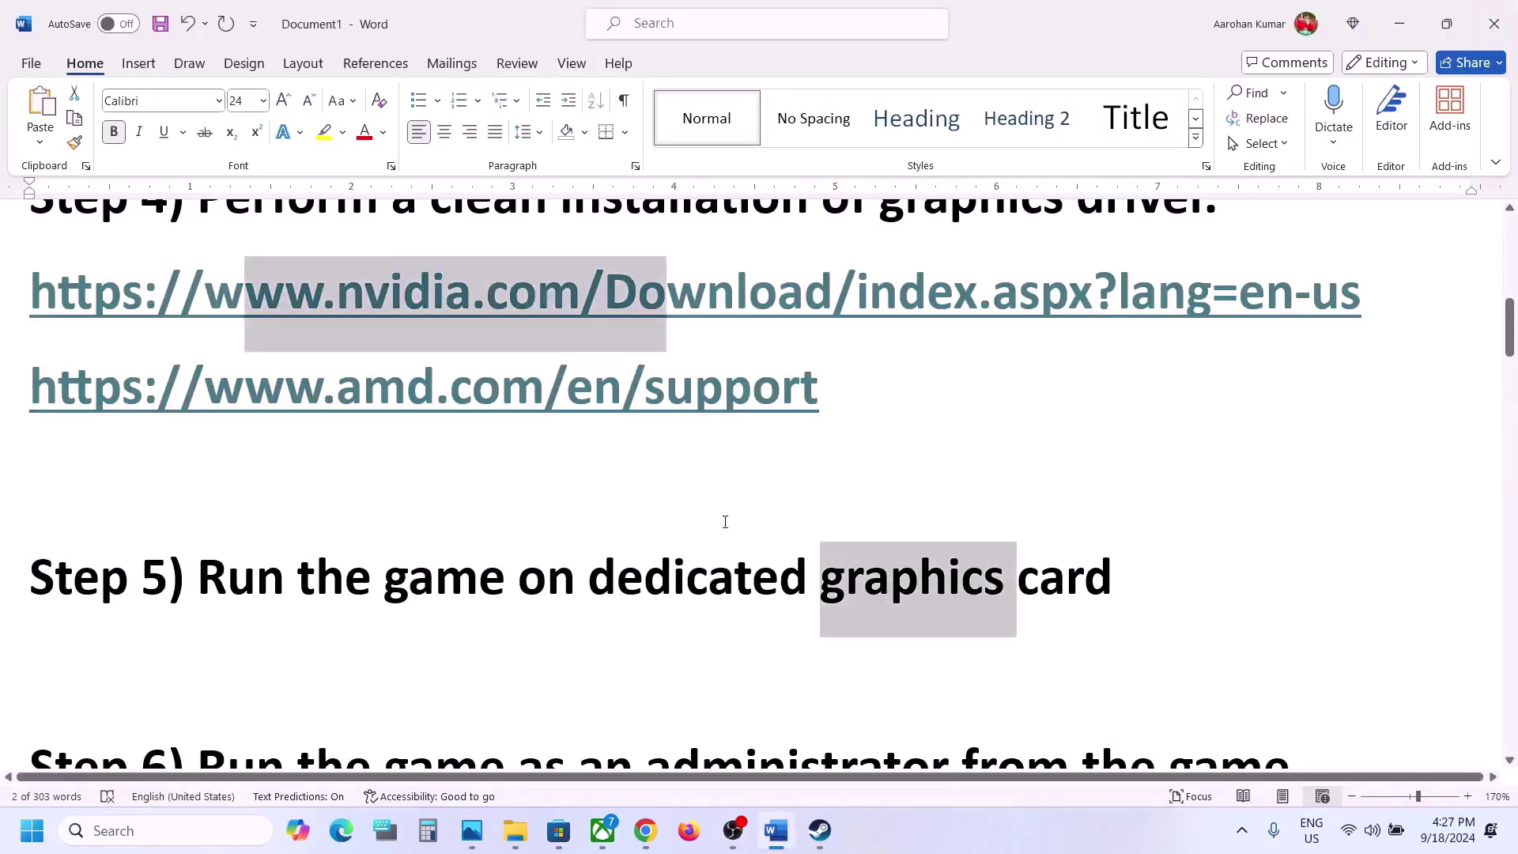
pyautogui.scroll(-3, 725, 522)
pyautogui.moveTo(247, 487); pyautogui.dragTo(419, 581)
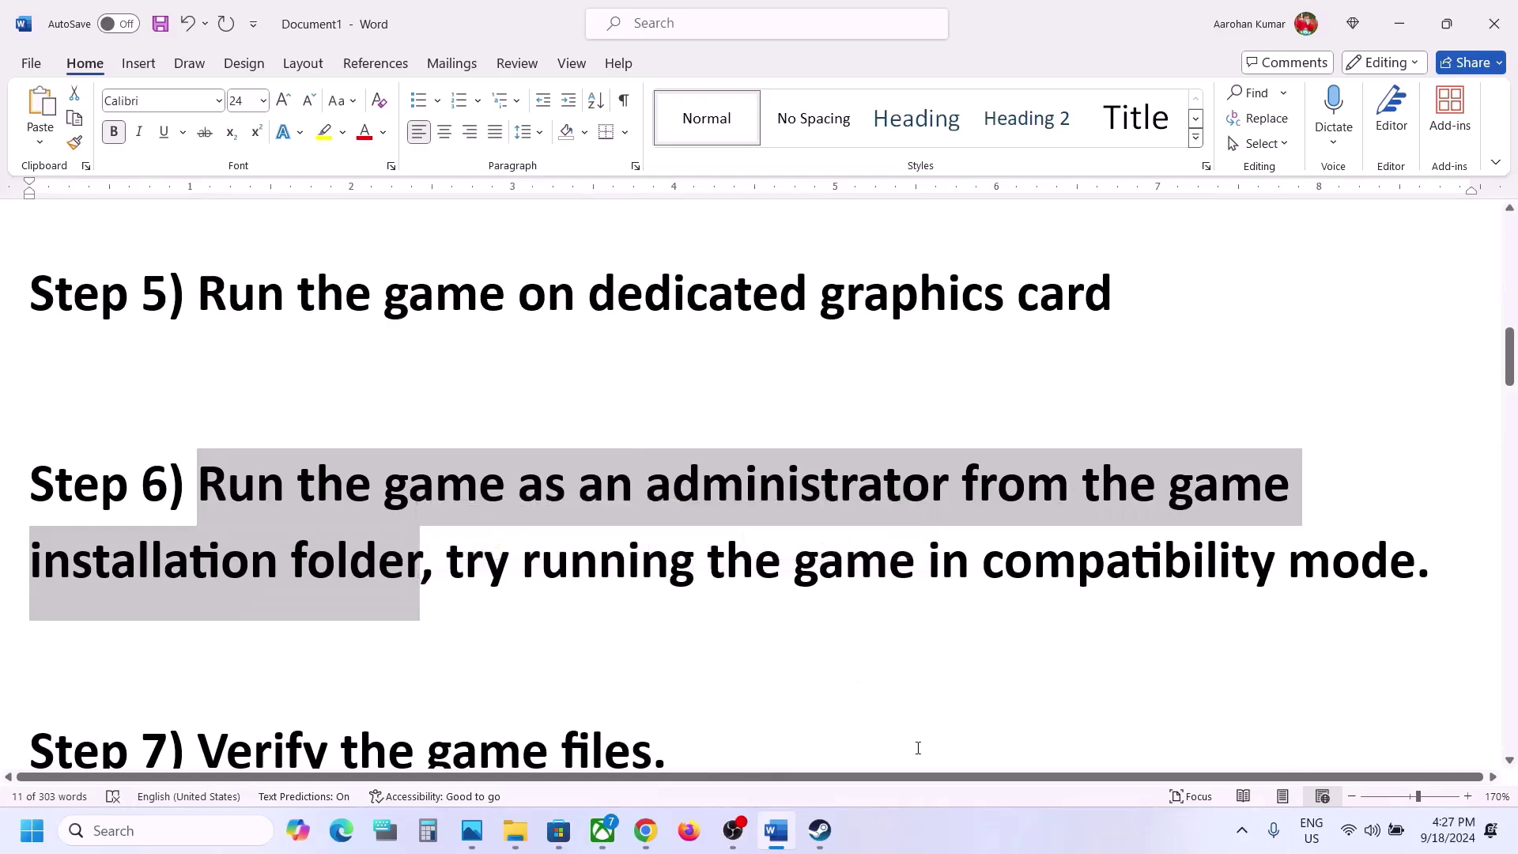
pyautogui.click(820, 830)
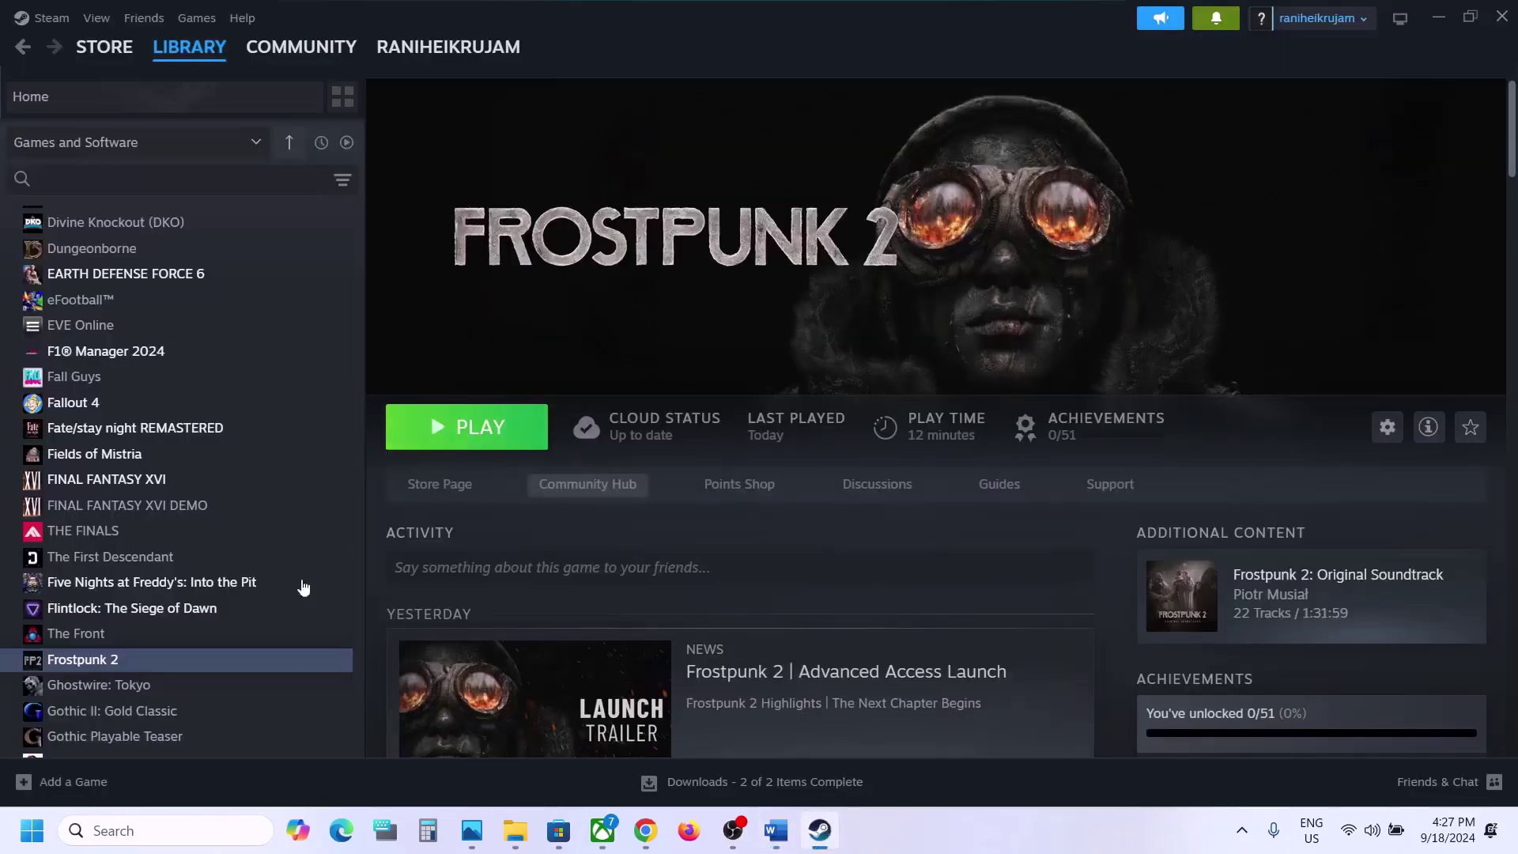
# - Browse Frostpunk 2's local files from Steam's Manage menu and select the Frostpunk2 application
pyautogui.rightClick(212, 662)
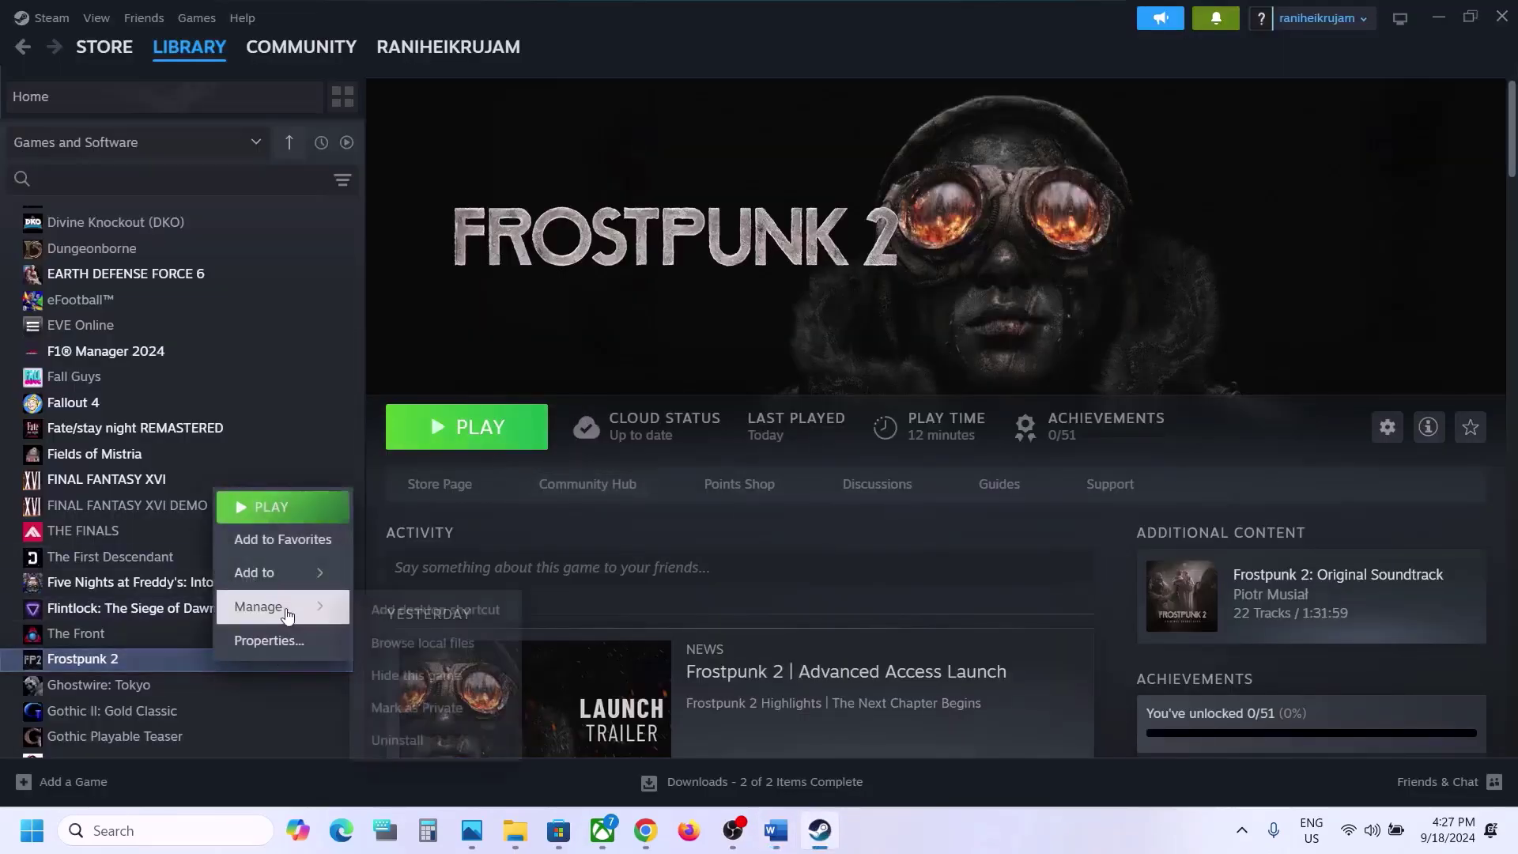
pyautogui.moveTo(289, 608)
pyautogui.click(473, 644)
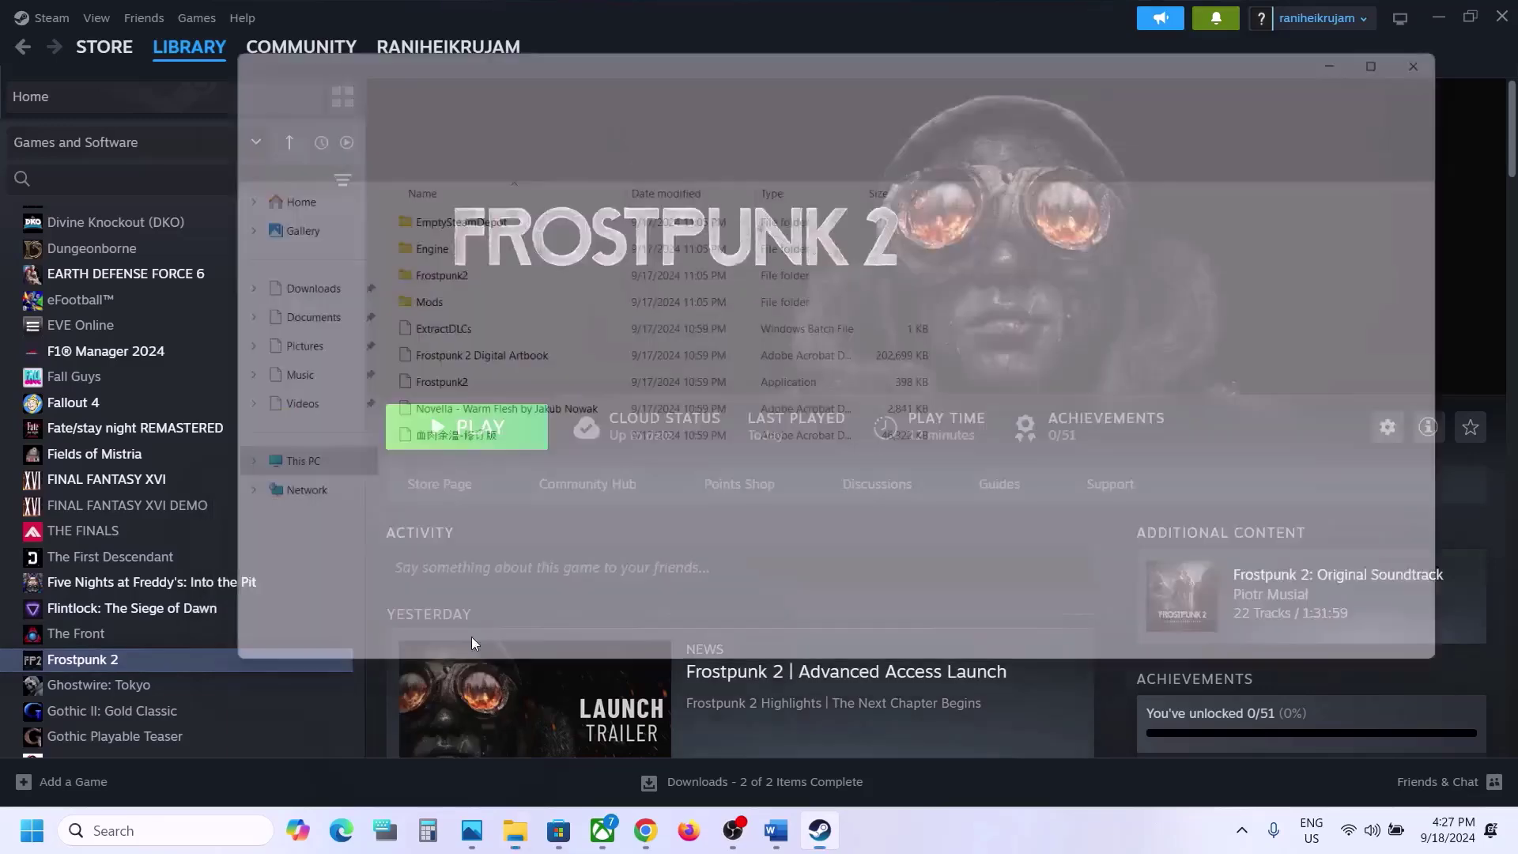
pyautogui.click(413, 394)
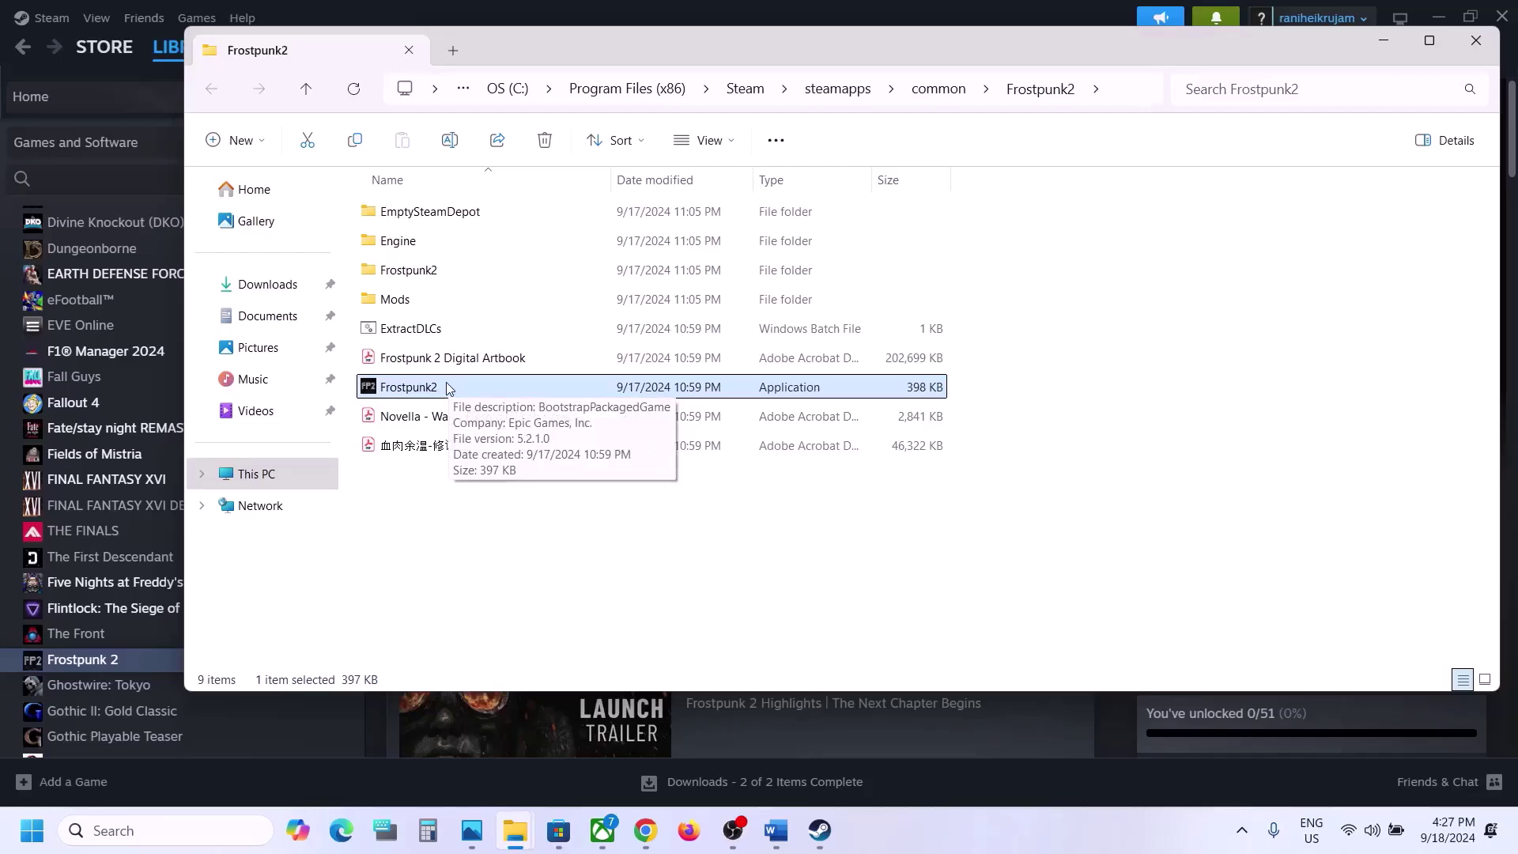
# - Enable 'Run this program as an administrator' in Frostpunk2's Compatibility properties and apply it
pyautogui.rightClick(448, 386)
pyautogui.click(544, 518)
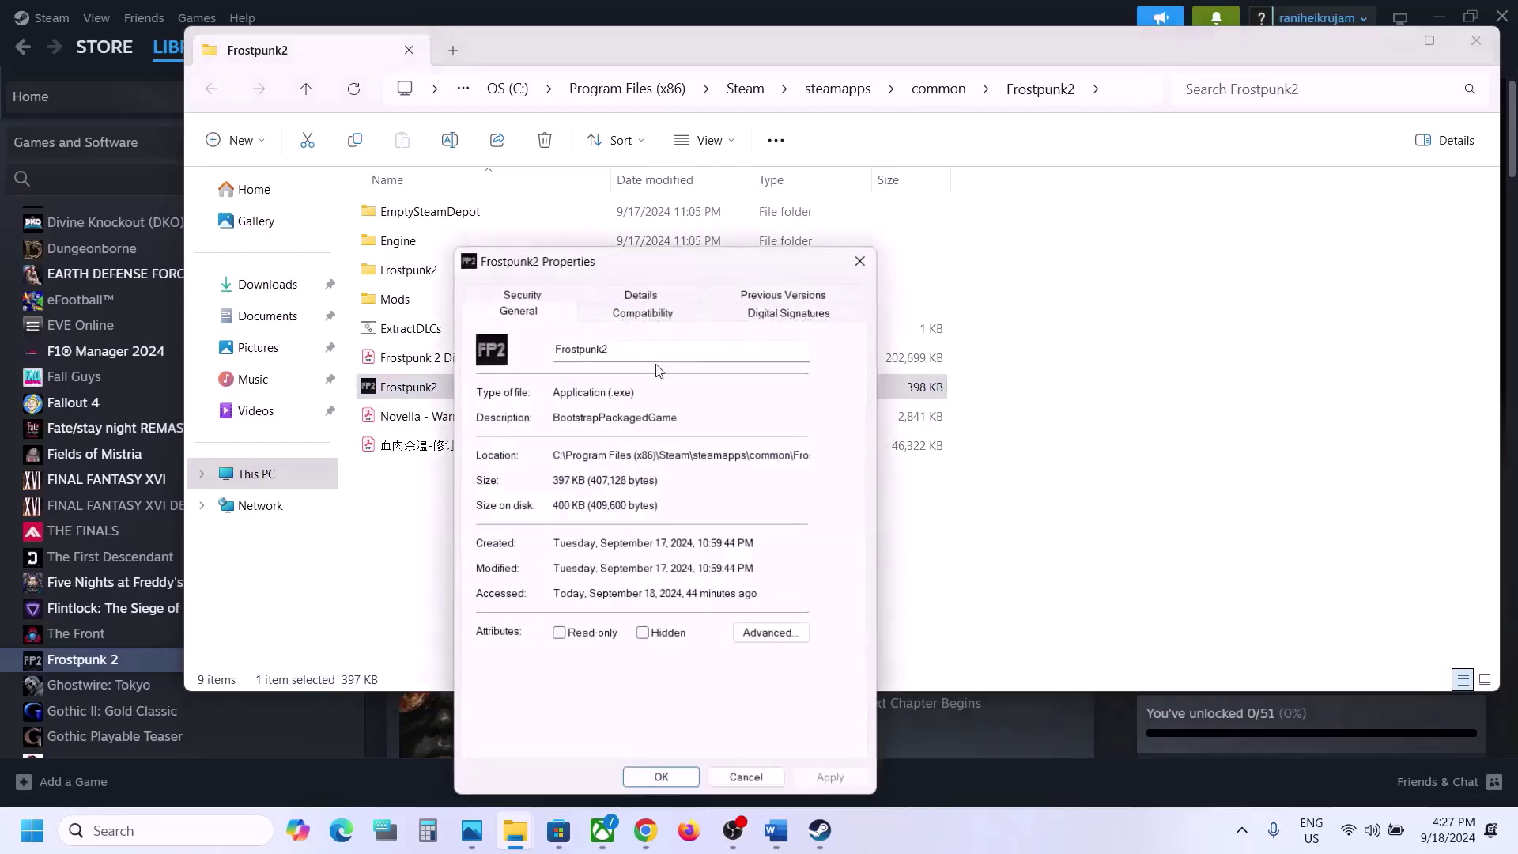
pyautogui.click(634, 317)
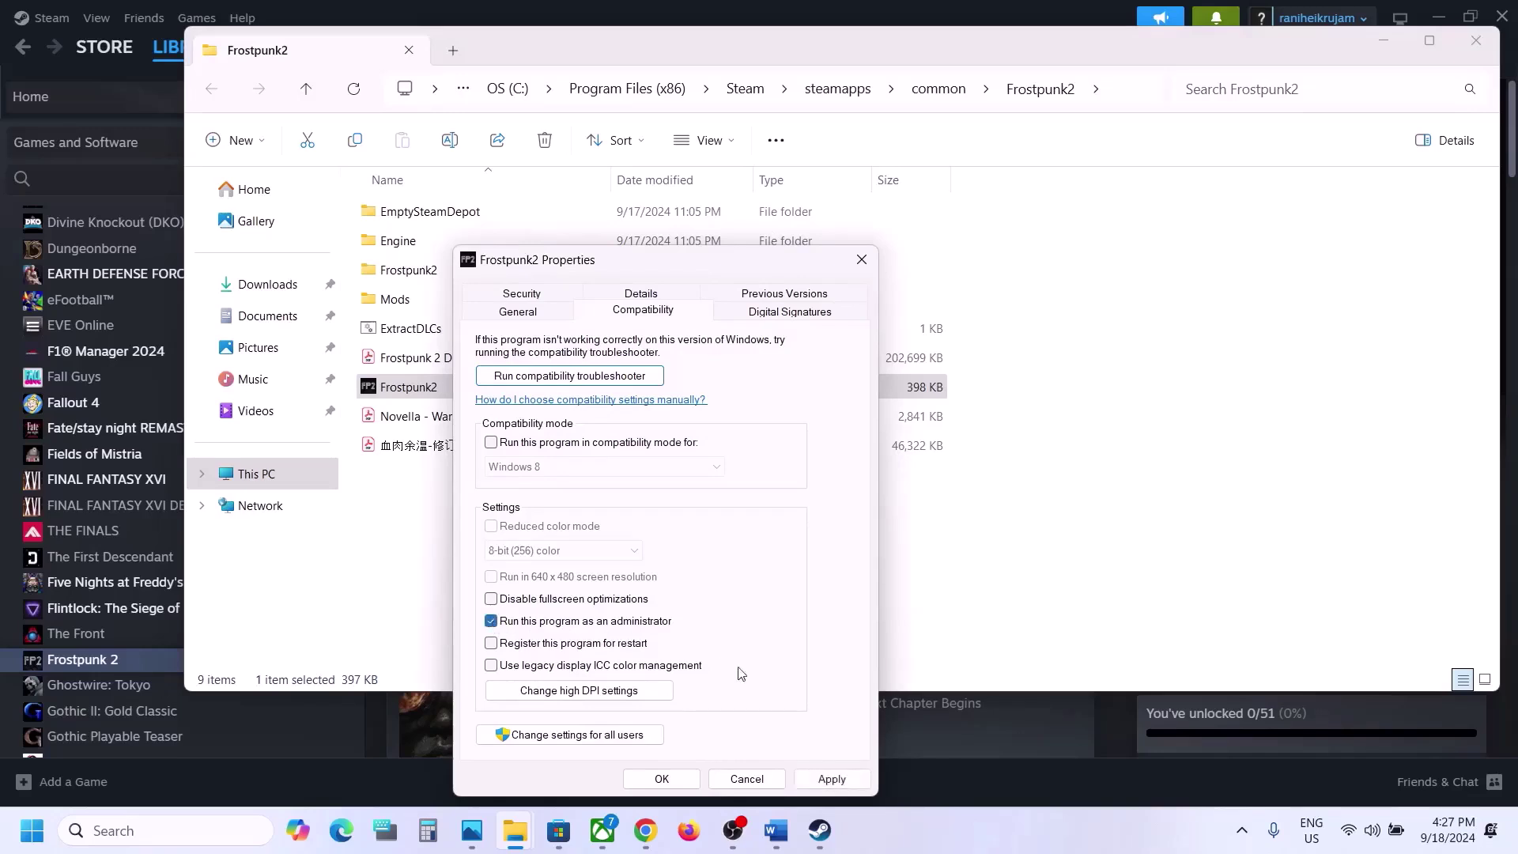
pyautogui.click(828, 778)
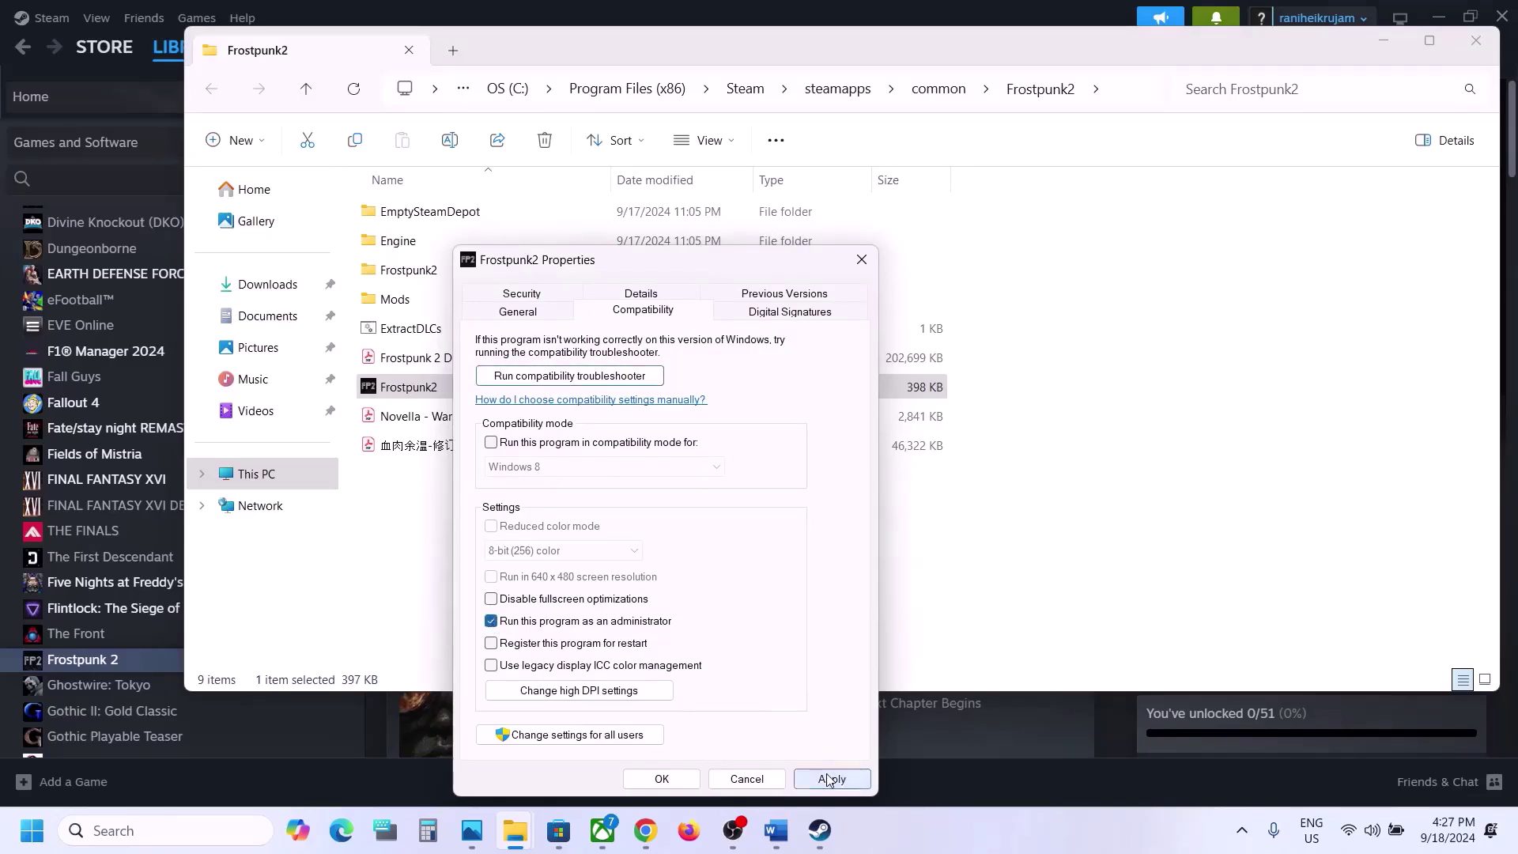
pyautogui.click(662, 779)
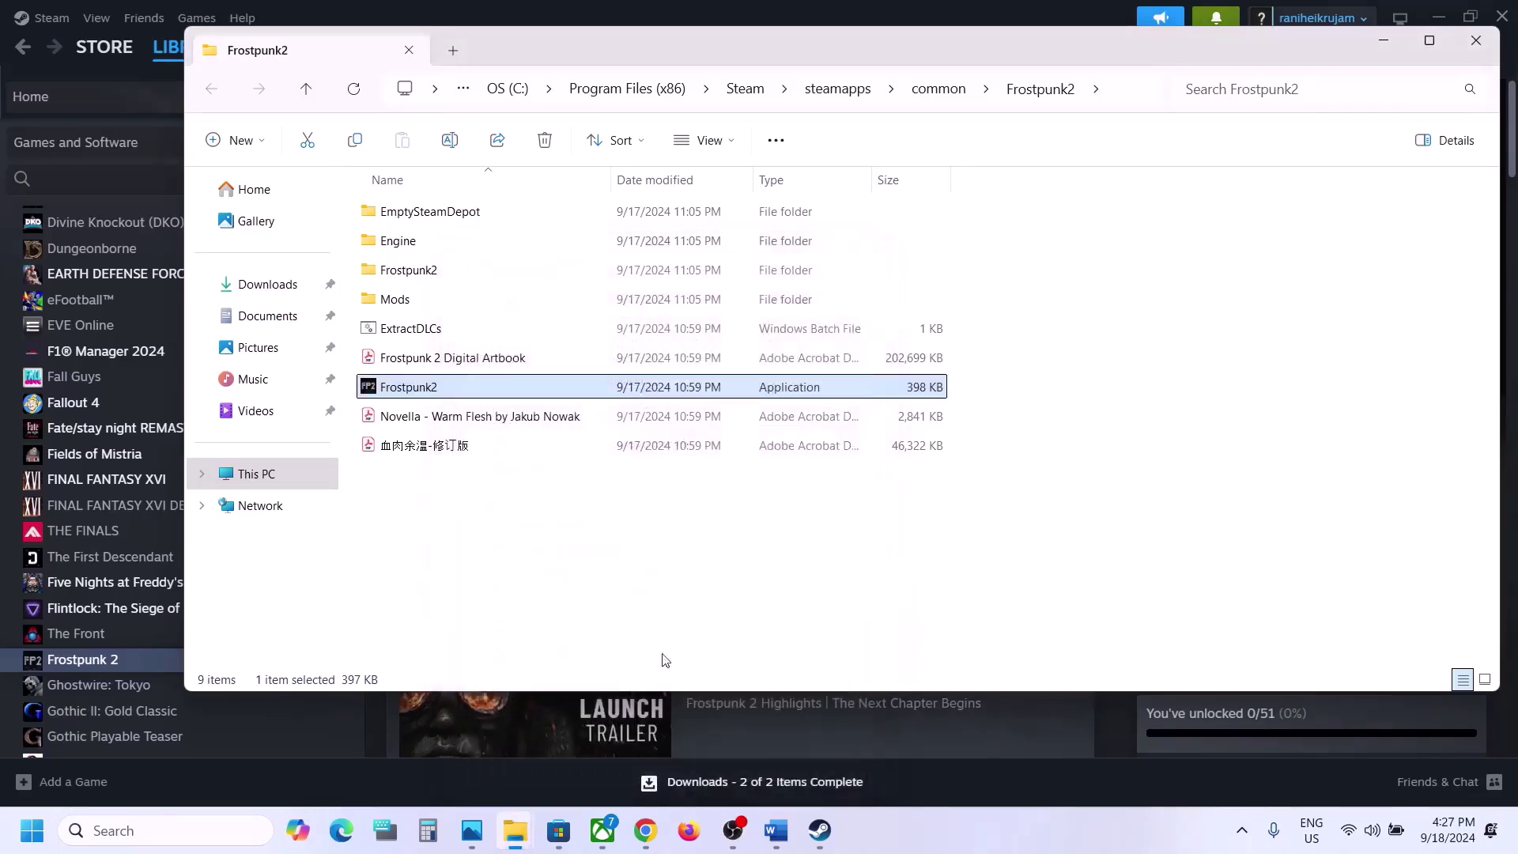
# - Turn on compatibility mode in the Frostpunk2 launcher's Compatibility properties
pyautogui.rightClick(463, 393)
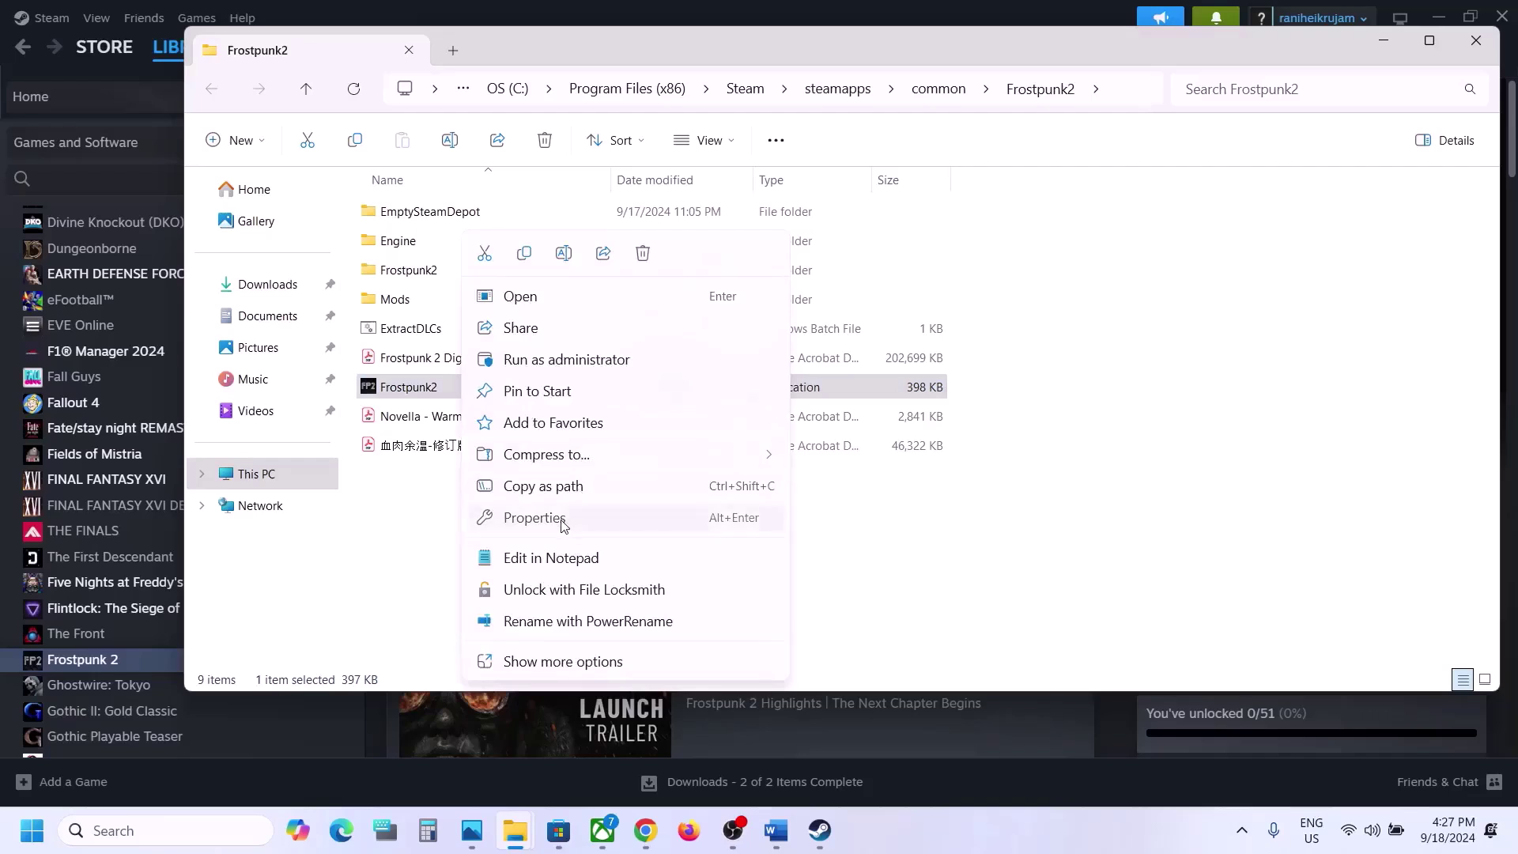
pyautogui.click(564, 520)
pyautogui.click(625, 314)
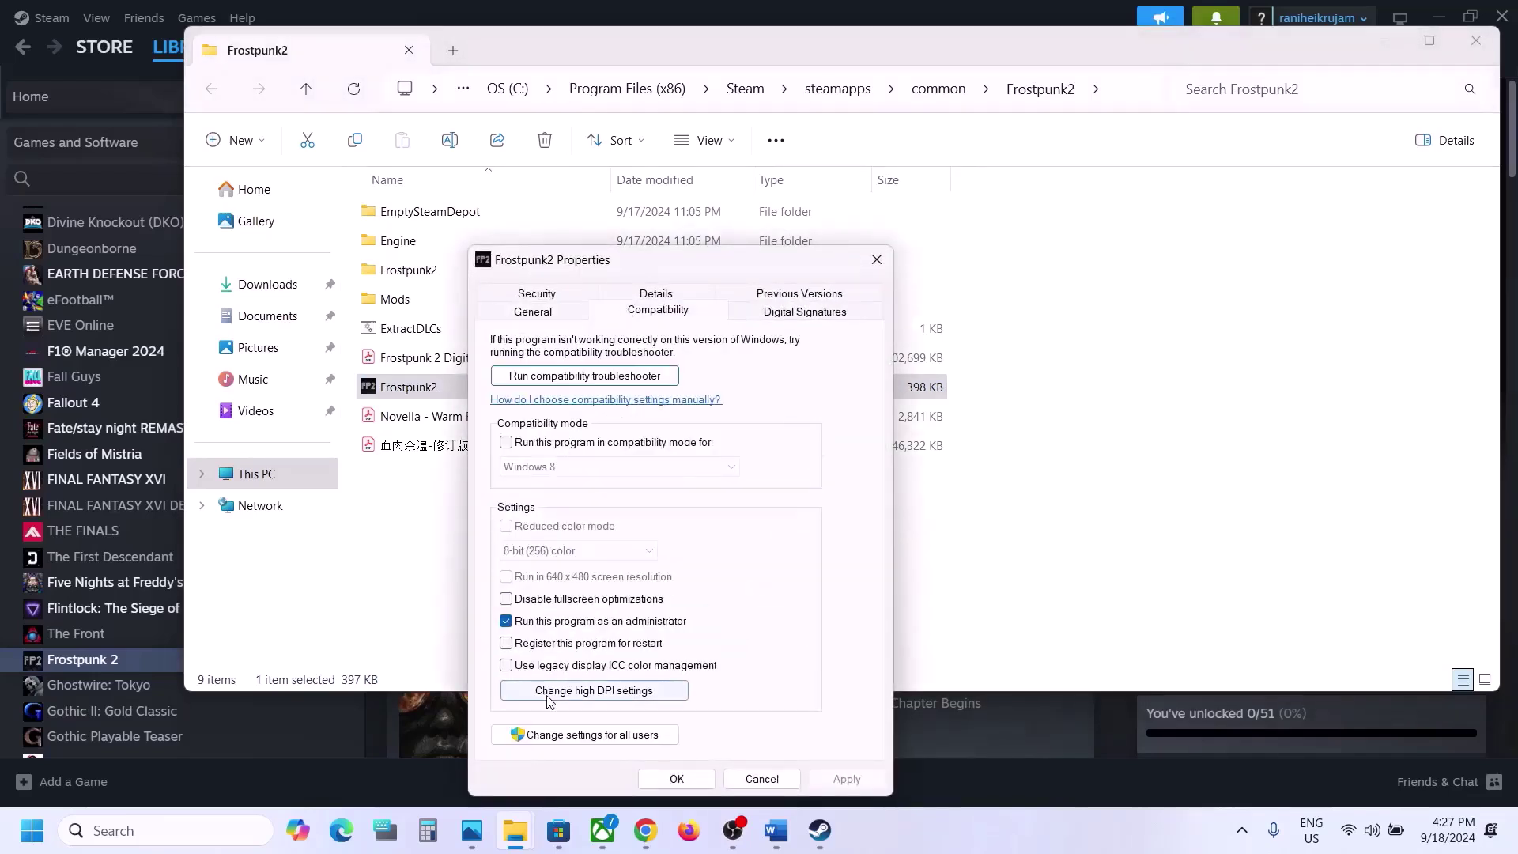
pyautogui.click(506, 442)
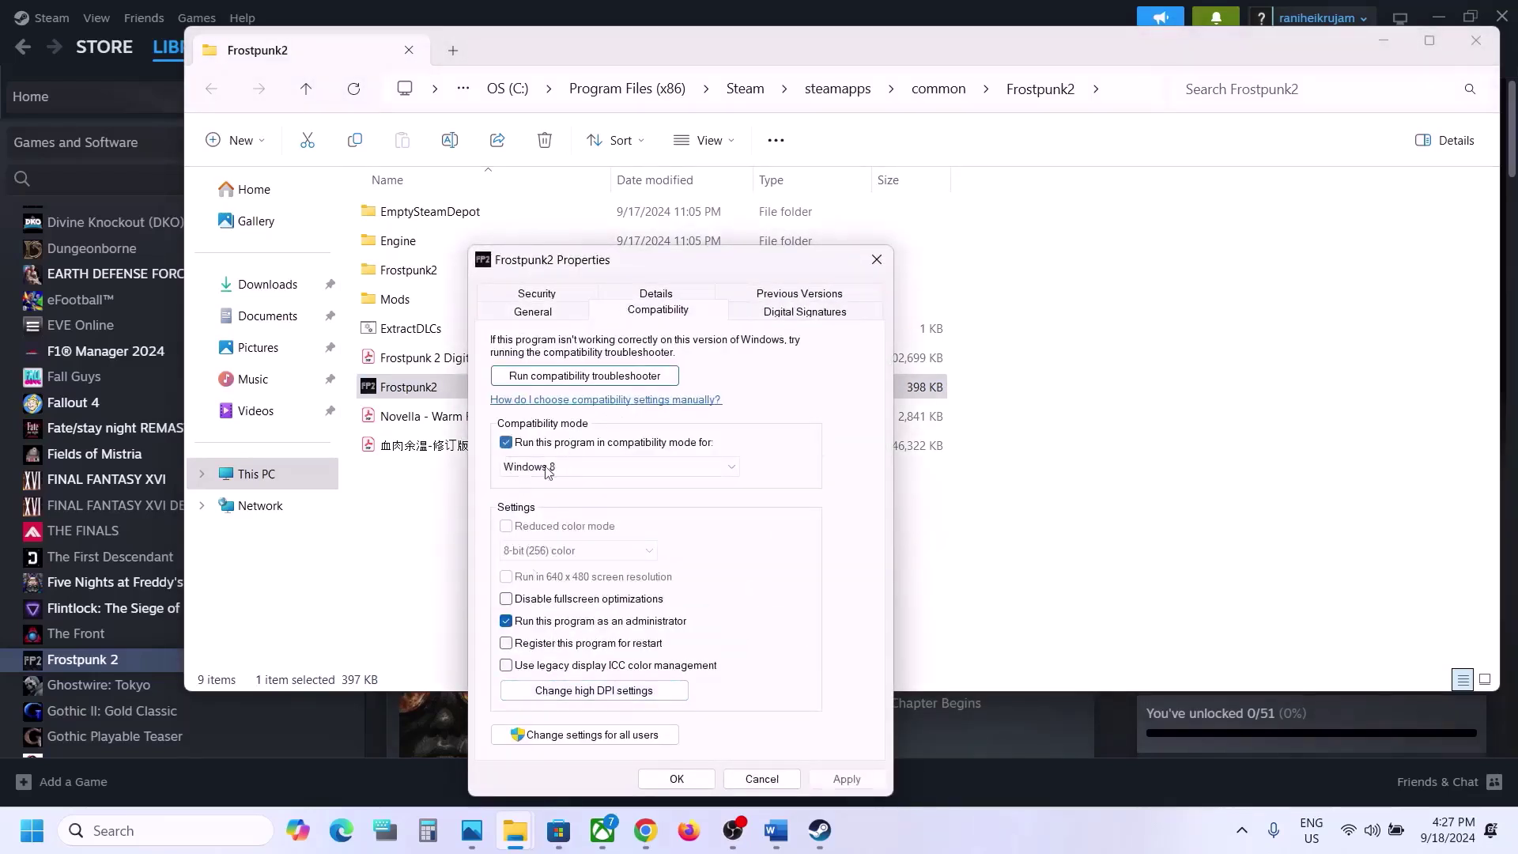
pyautogui.click(664, 781)
# - Set the launcher's compatibility mode to Windows 7 and apply it
pyautogui.rightClick(453, 392)
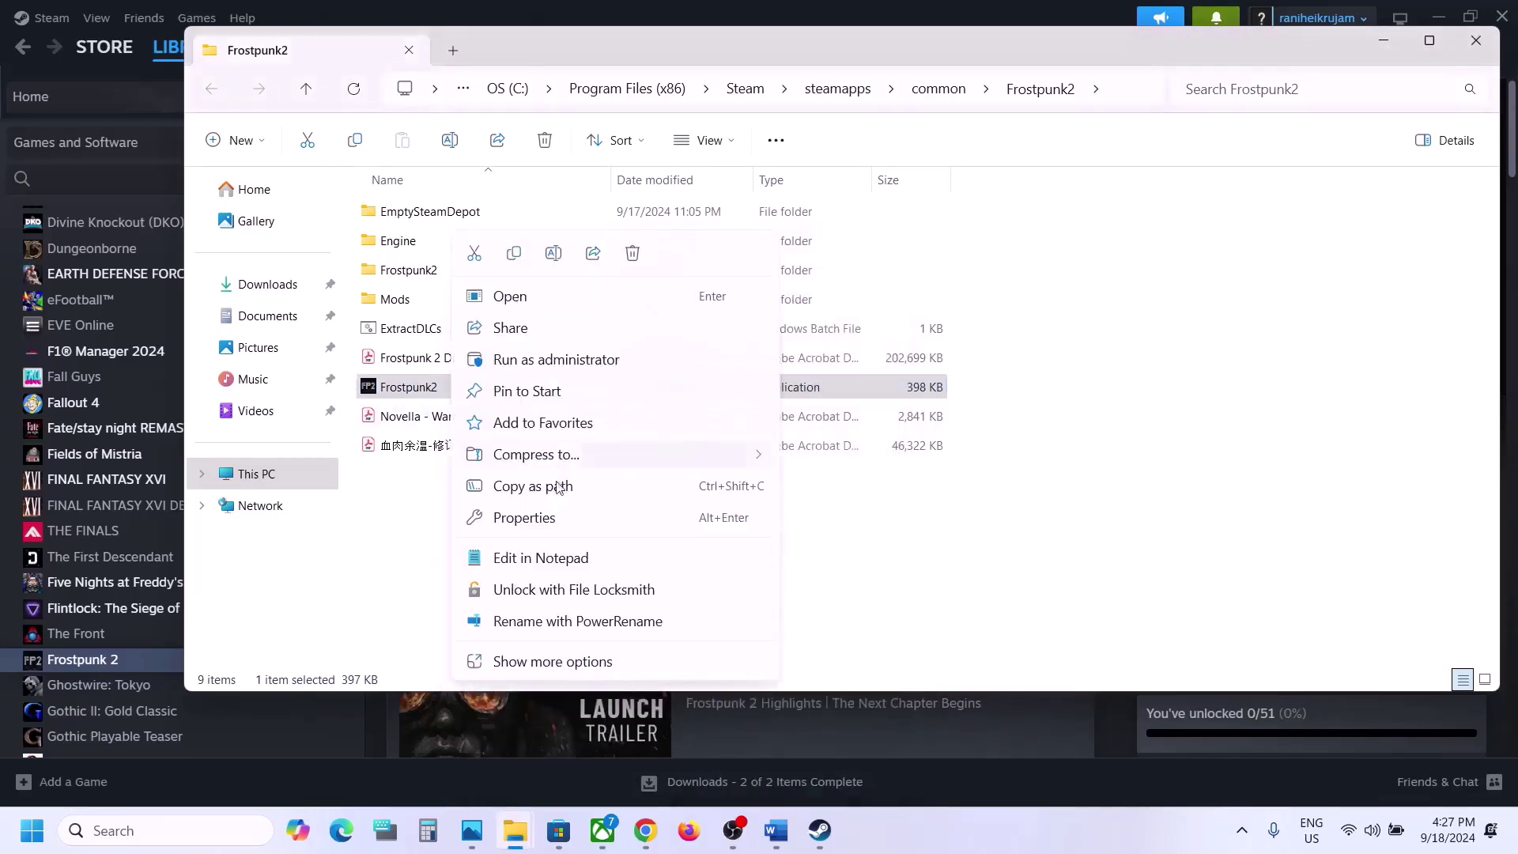
pyautogui.click(543, 522)
pyautogui.click(610, 313)
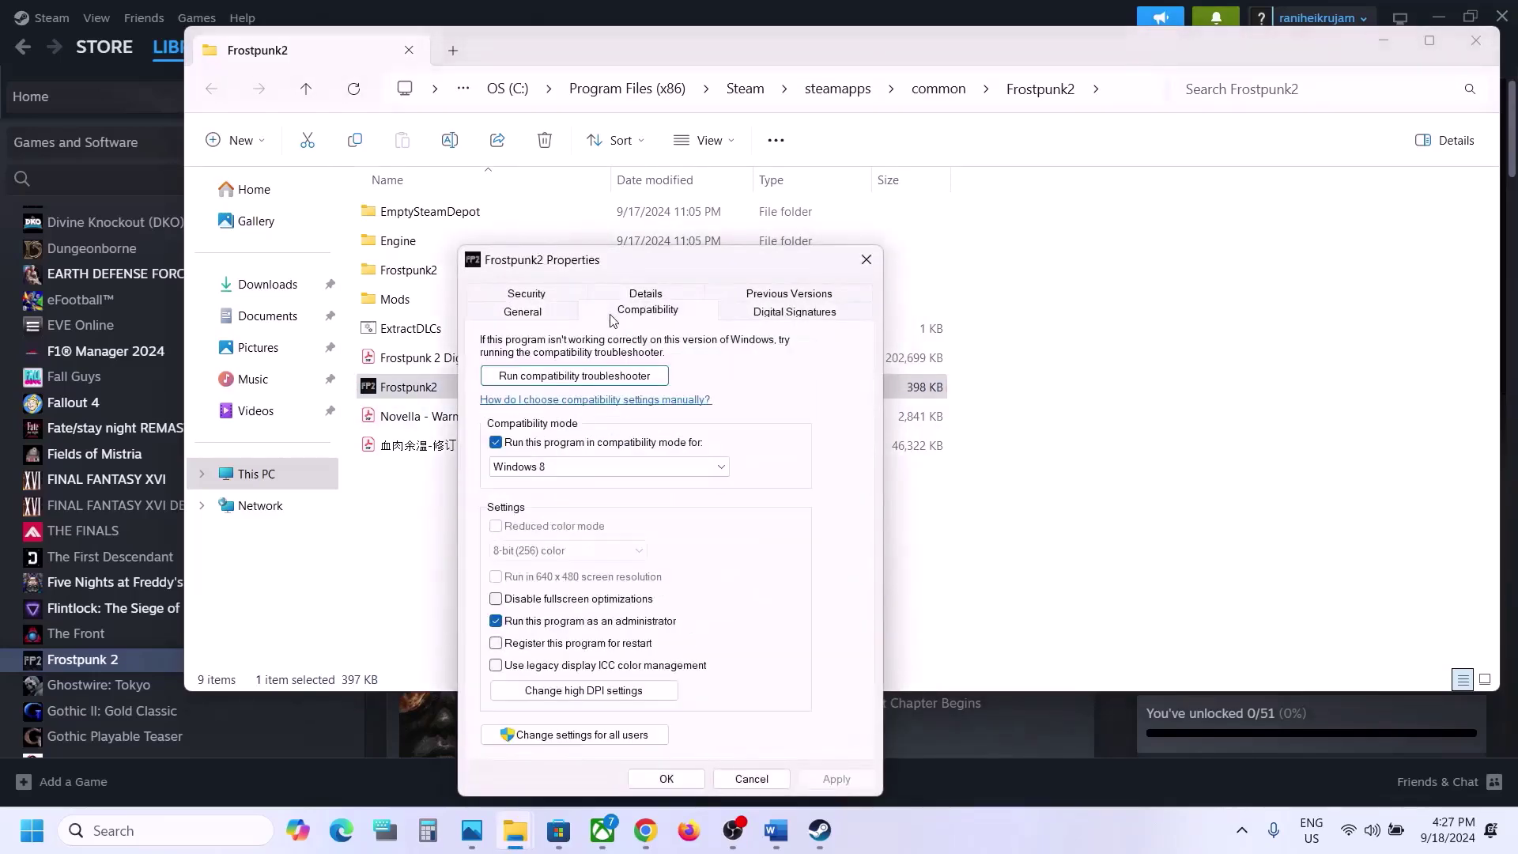
pyautogui.click(535, 475)
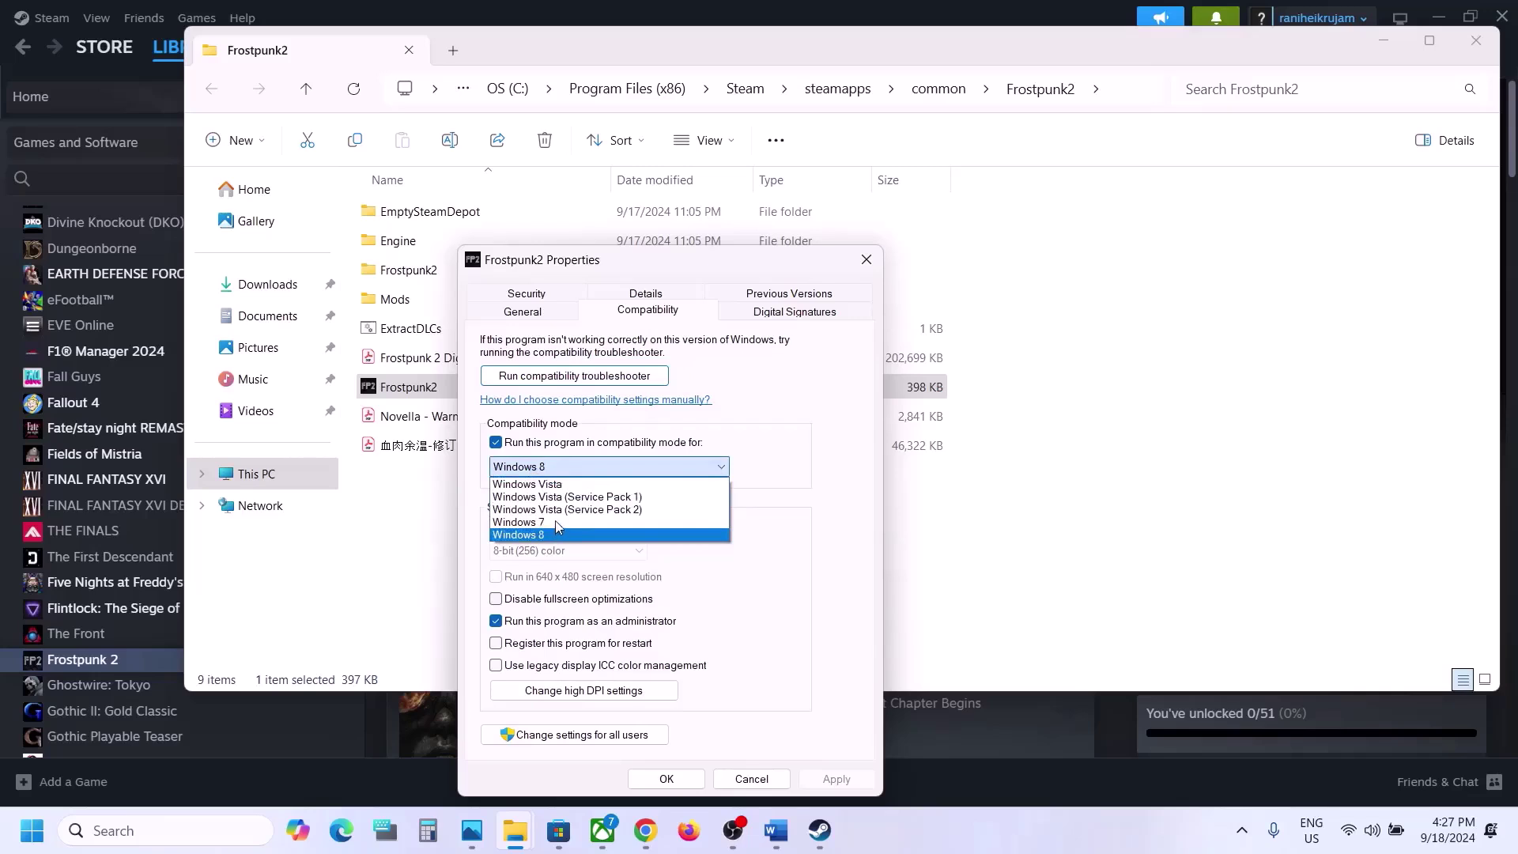
pyautogui.click(556, 521)
pyautogui.click(836, 779)
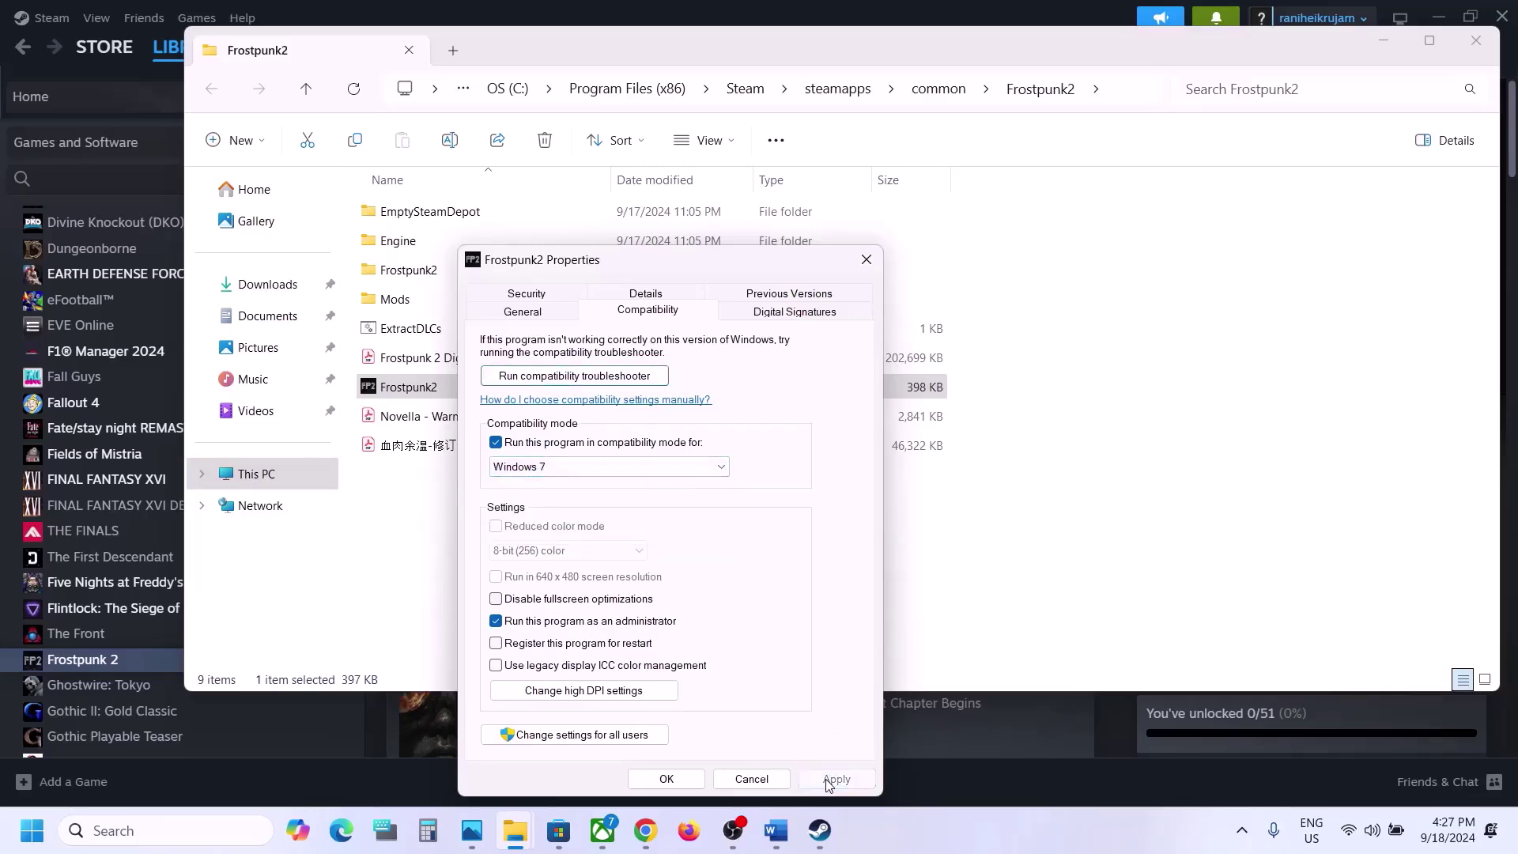